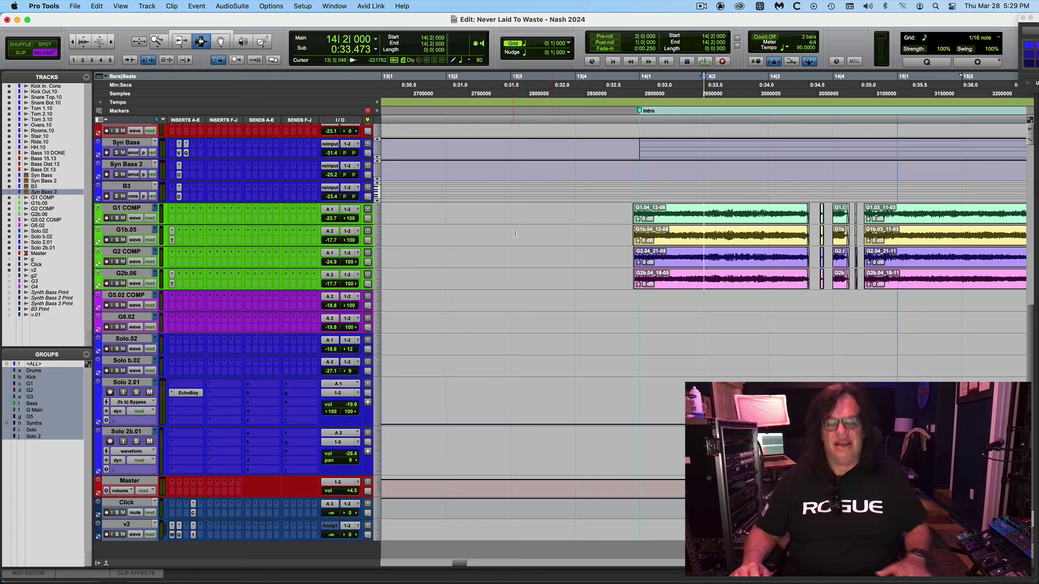
Set the edit start point at bar 13|4|000 and switch grid editing to Absolute Grid.
click(574, 231)
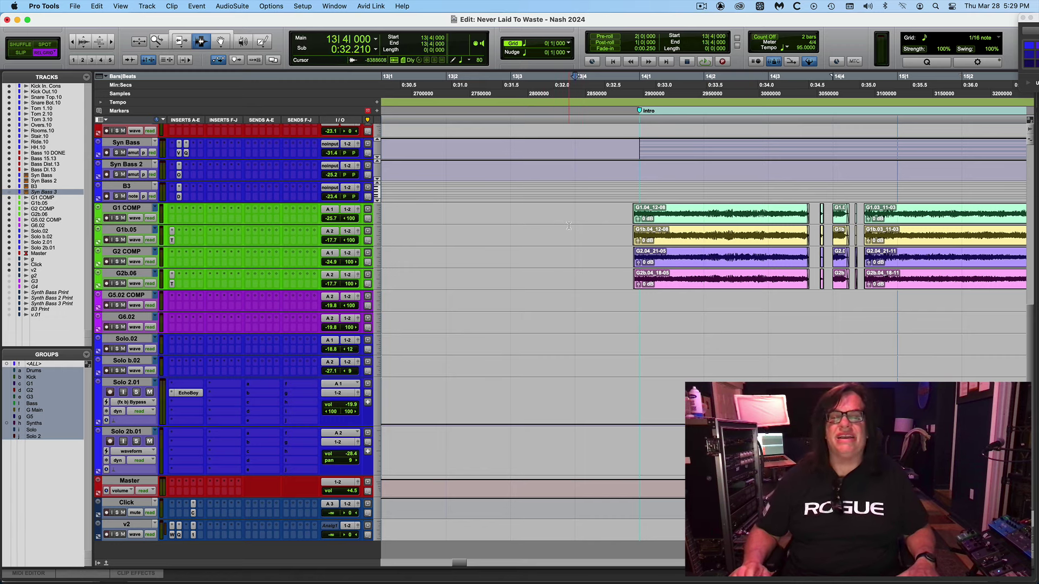
click(48, 51)
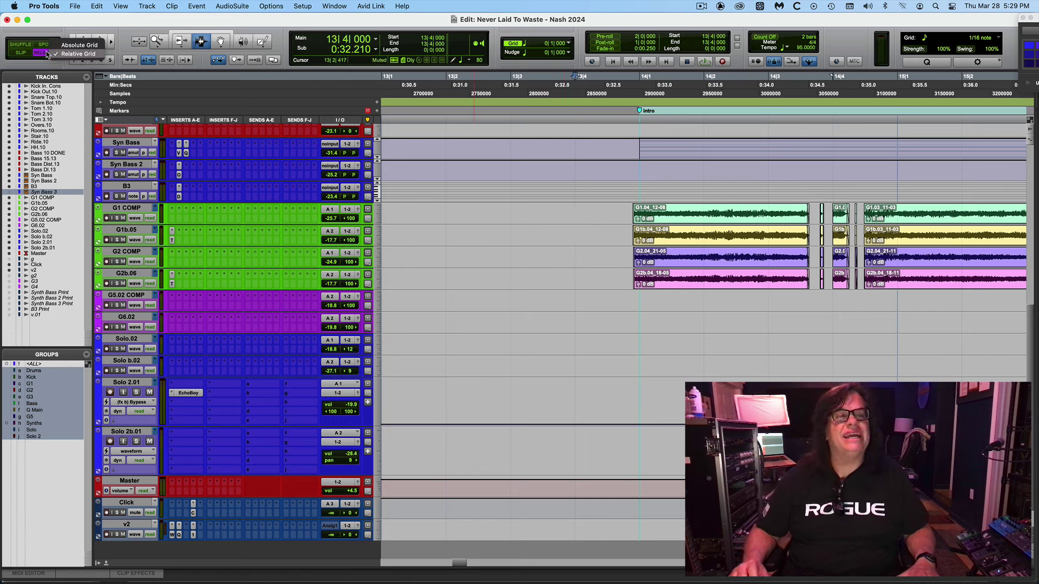
click(65, 42)
click(46, 6)
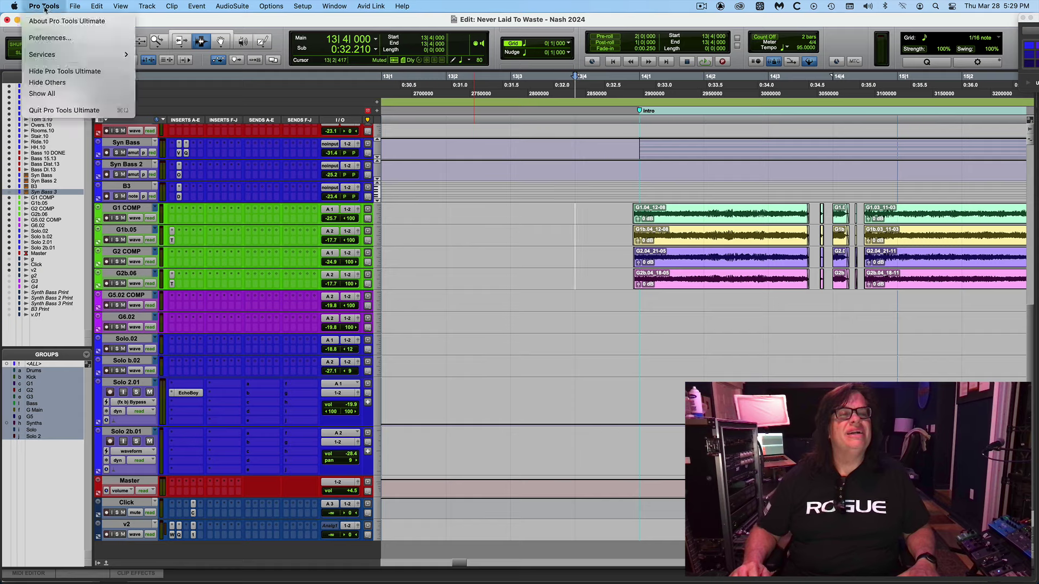
Hide Pro Tools and bring the Finder window forward, moving it aside.
click(52, 69)
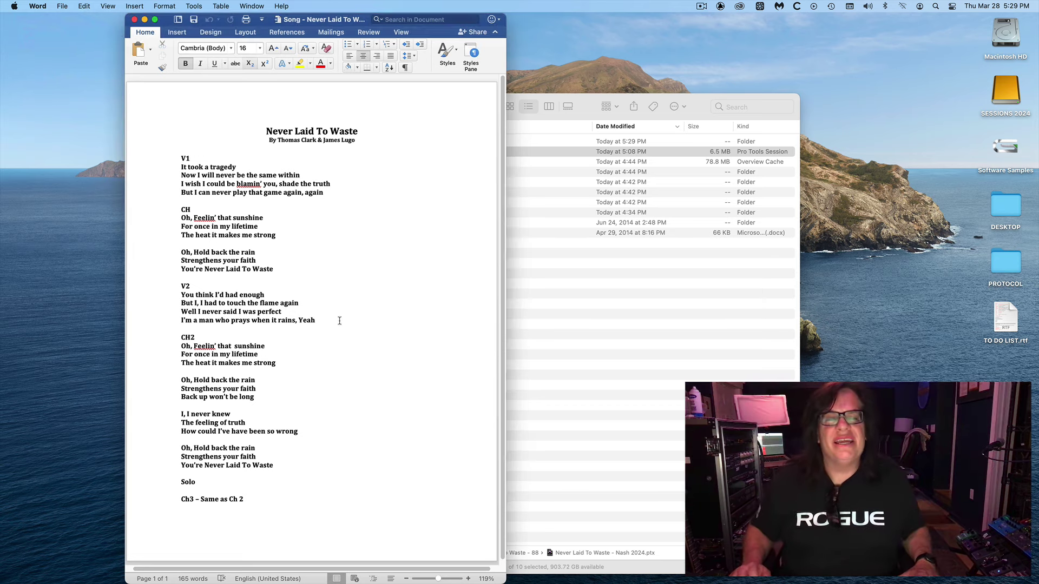
click(623, 377)
drag(290, 111, 264, 34)
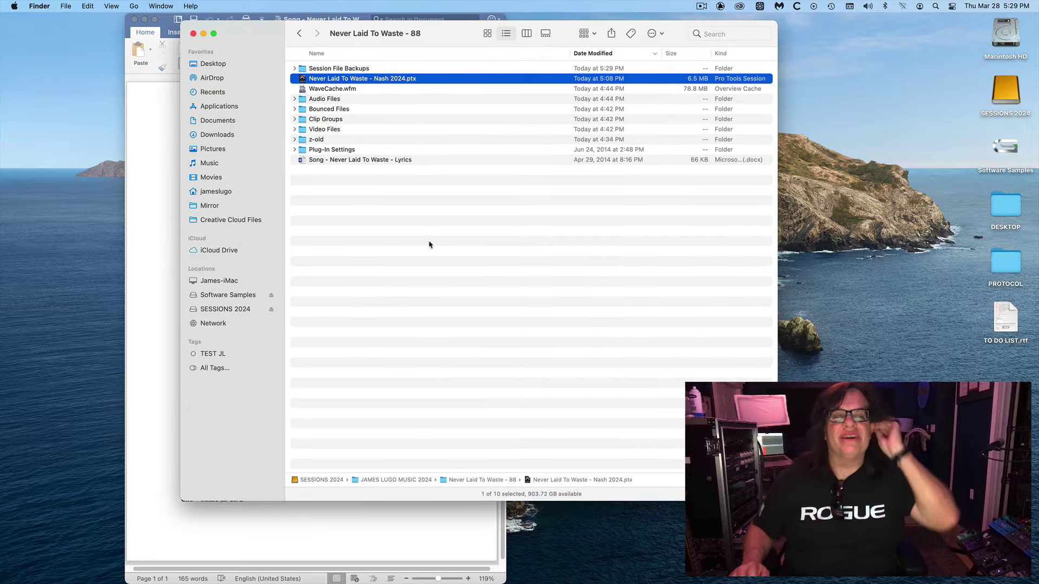
Browse the Audio Files folder sorted by Date Modified, then go back to the session folder.
double_click(335, 99)
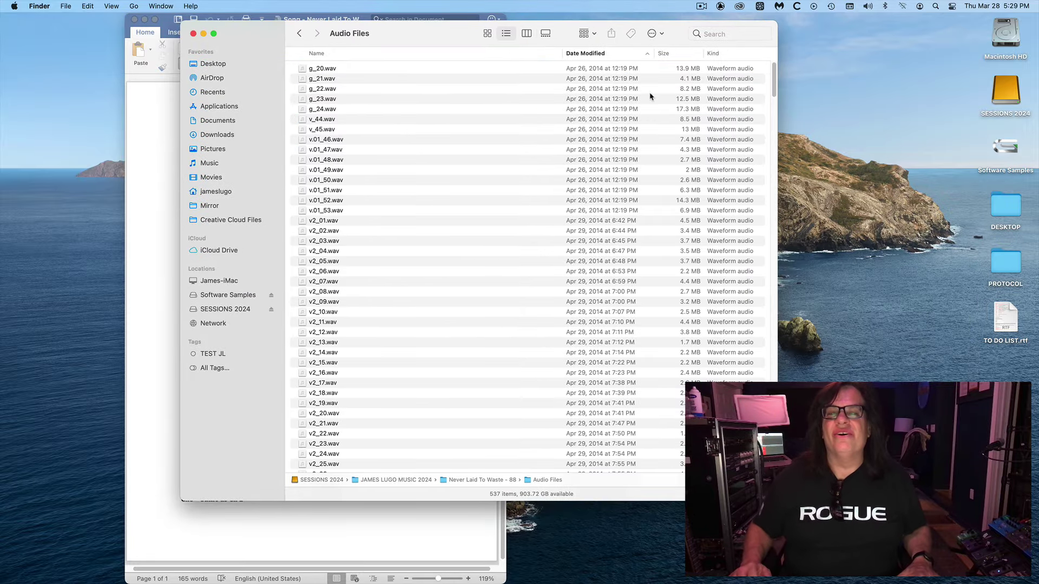
click(587, 54)
click(587, 54)
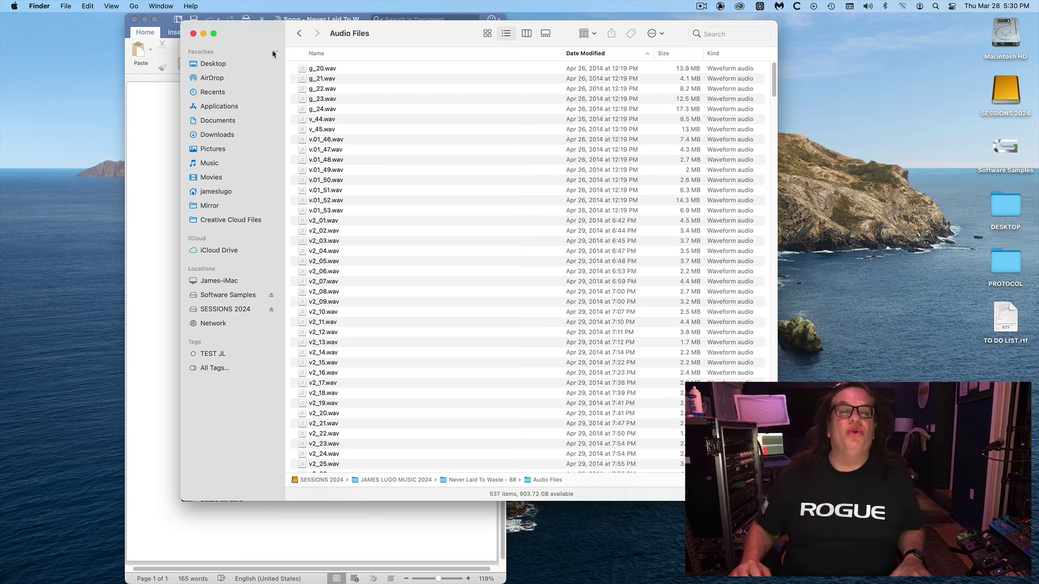
click(300, 34)
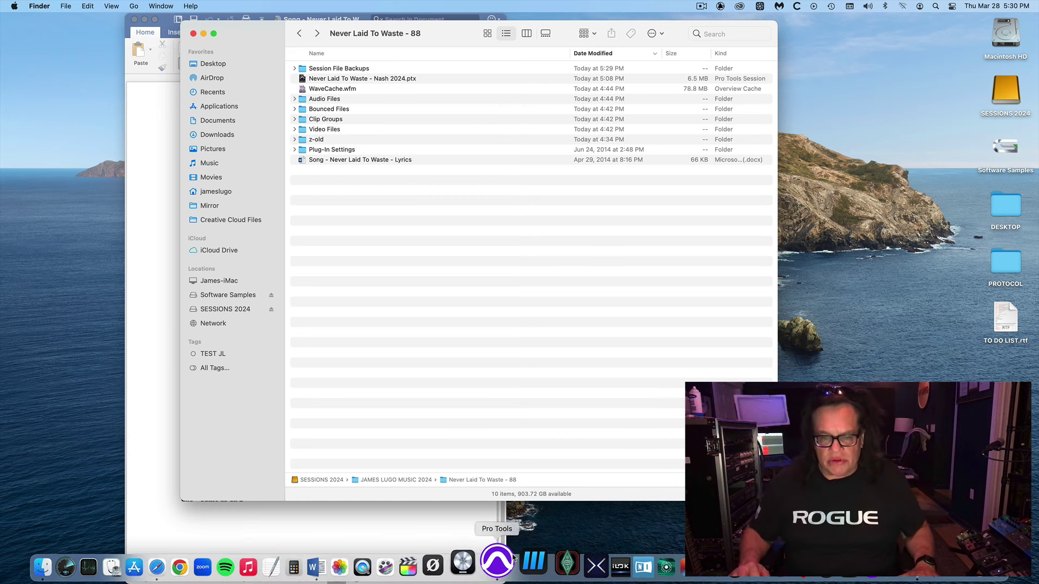
Bring Pro Tools back with the timeline zoomed out to bars 1–23.
click(503, 563)
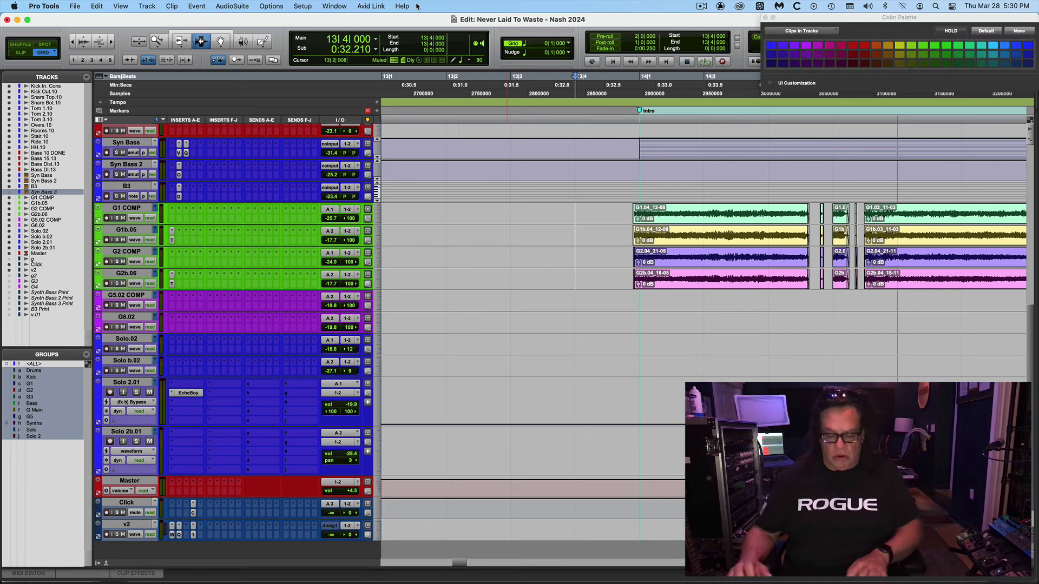
key(super+bracketleft)
key(super+bracketleft)
key(super+bracketleft)
key(super+bracketleft)
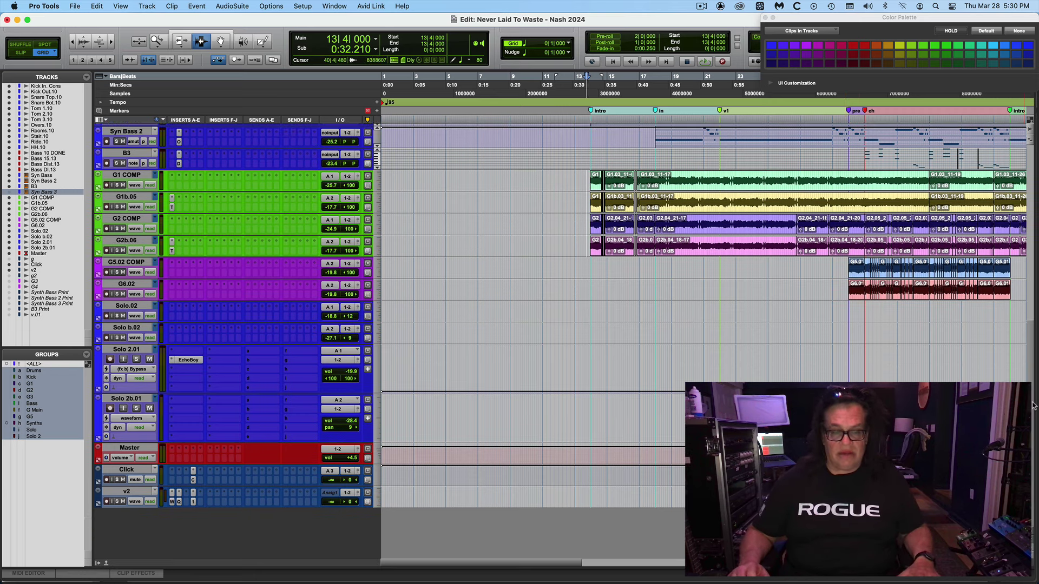
drag(1033, 319, 1033, 404)
scroll(877, 327, up, 5)
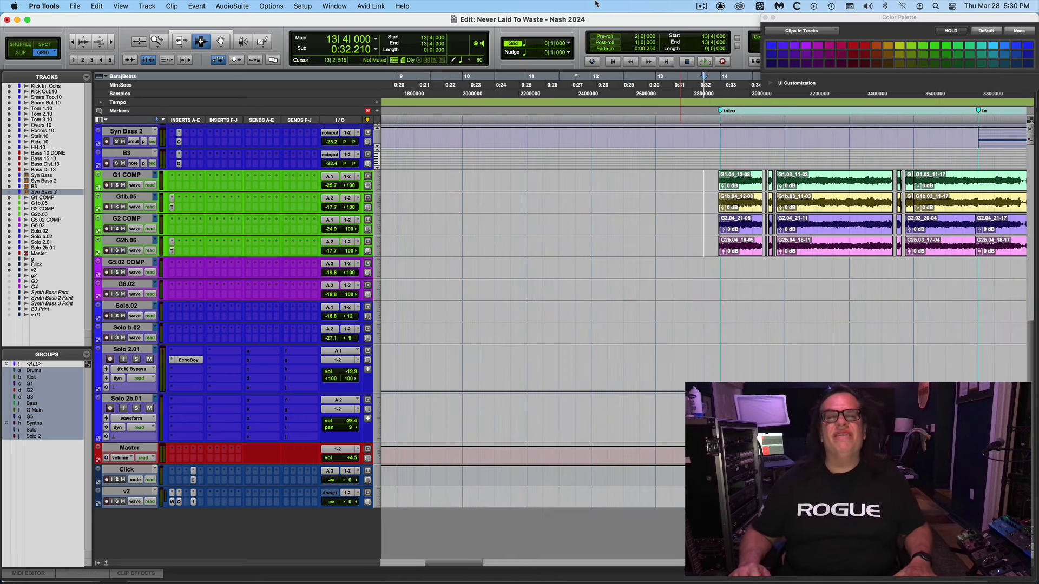
Play from bar 13|4 with the whole song in view, then switch to the Mix window.
key(space)
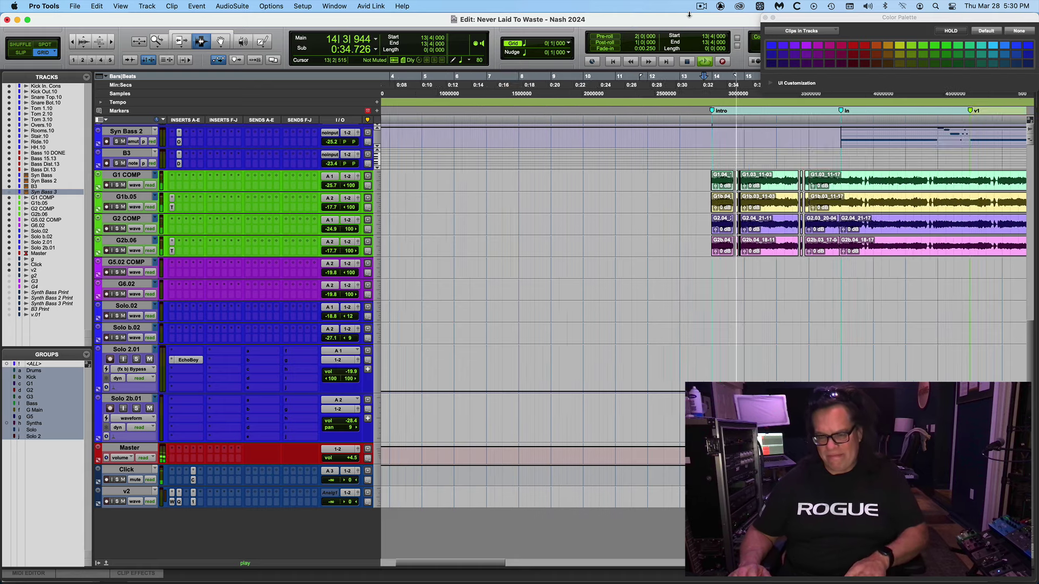
key(super+bracketleft)
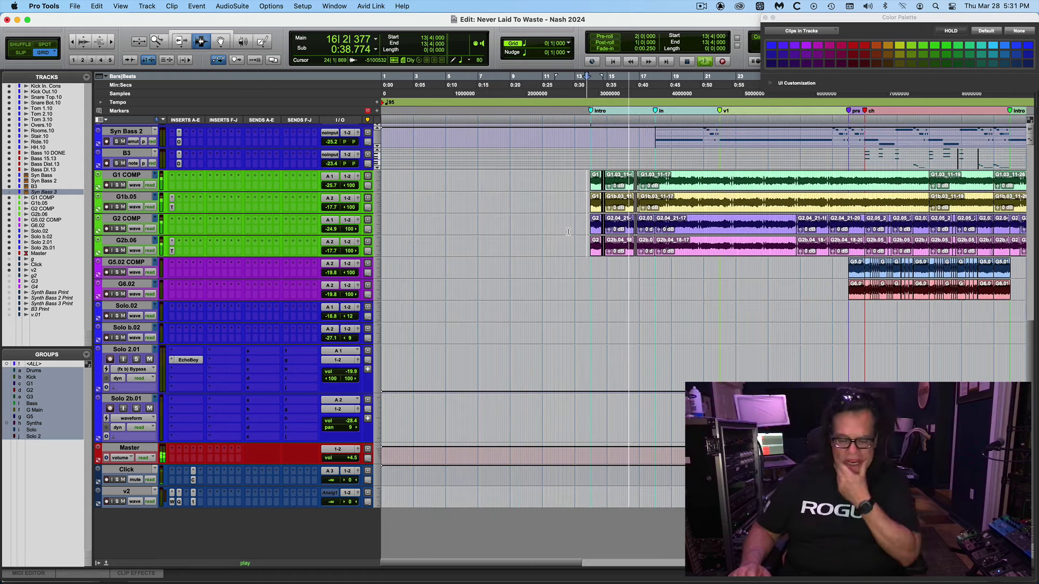
key(super+equal)
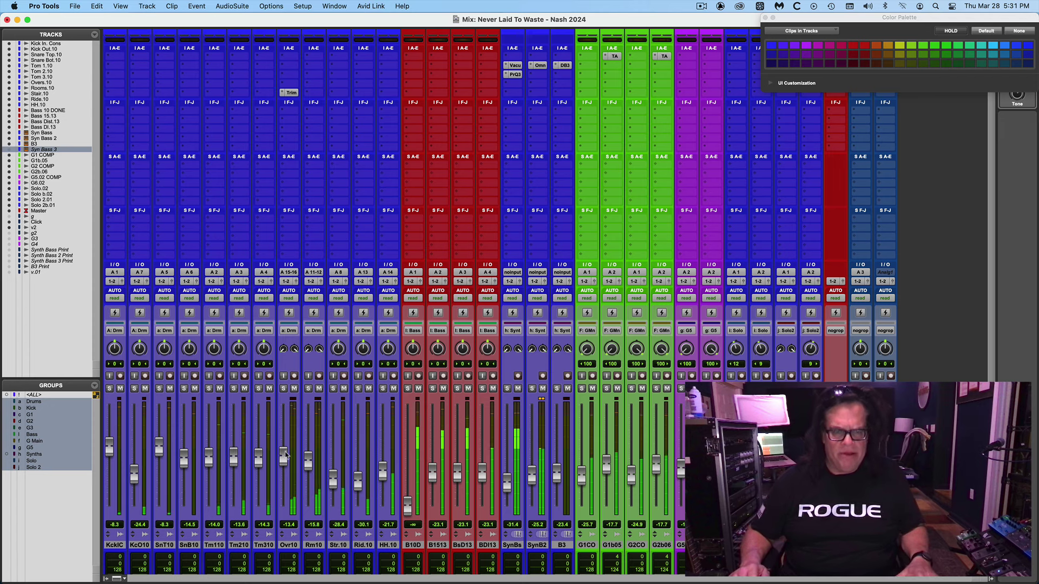
Raise drums ~1.3 dB and synths ~5.4 dB, lower guitars 0.5 dB, and move the Color Palette aside.
drag(283, 458, 284, 459)
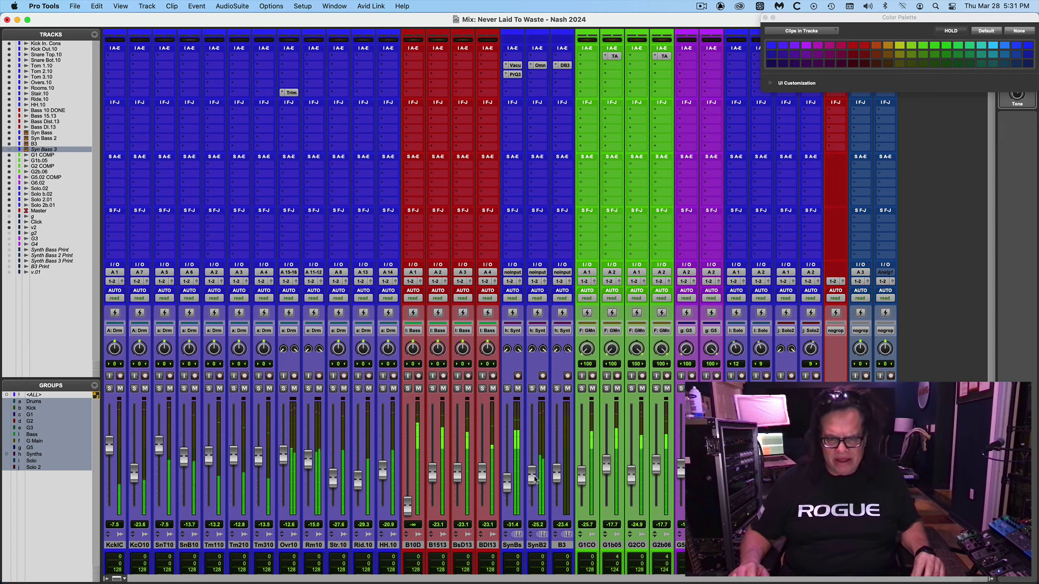
mouse_move(540, 477)
mouse_down()
mouse_move(536, 468)
mouse_move(536, 477)
mouse_up()
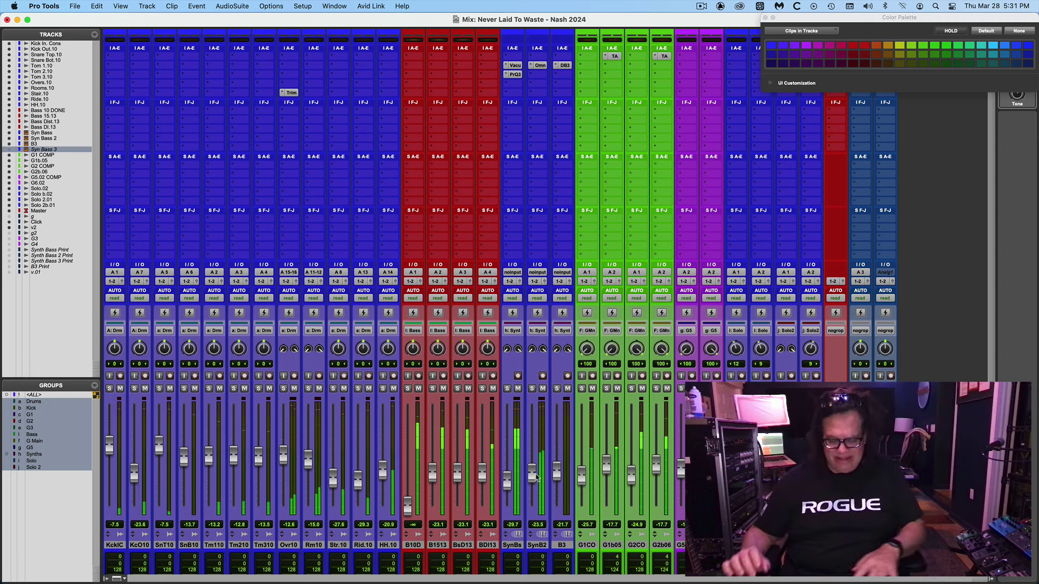
key(super+equal)
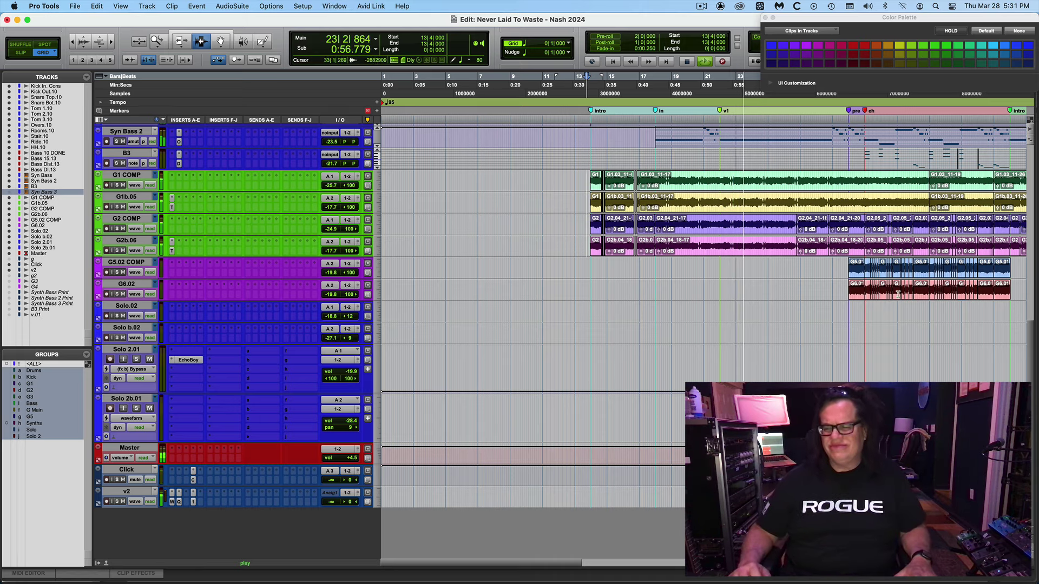
key(super+equal)
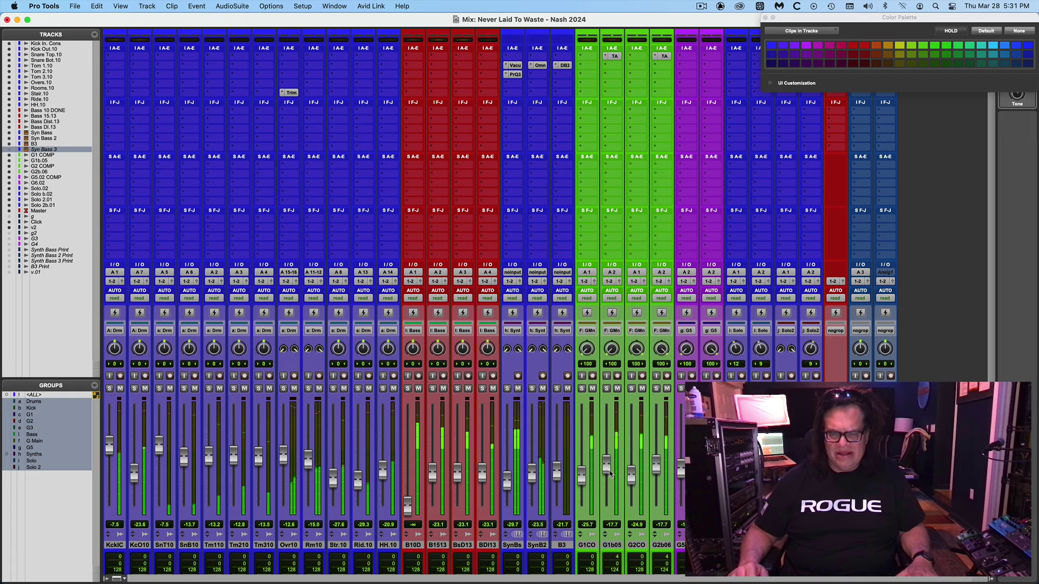
drag(607, 469, 607, 473)
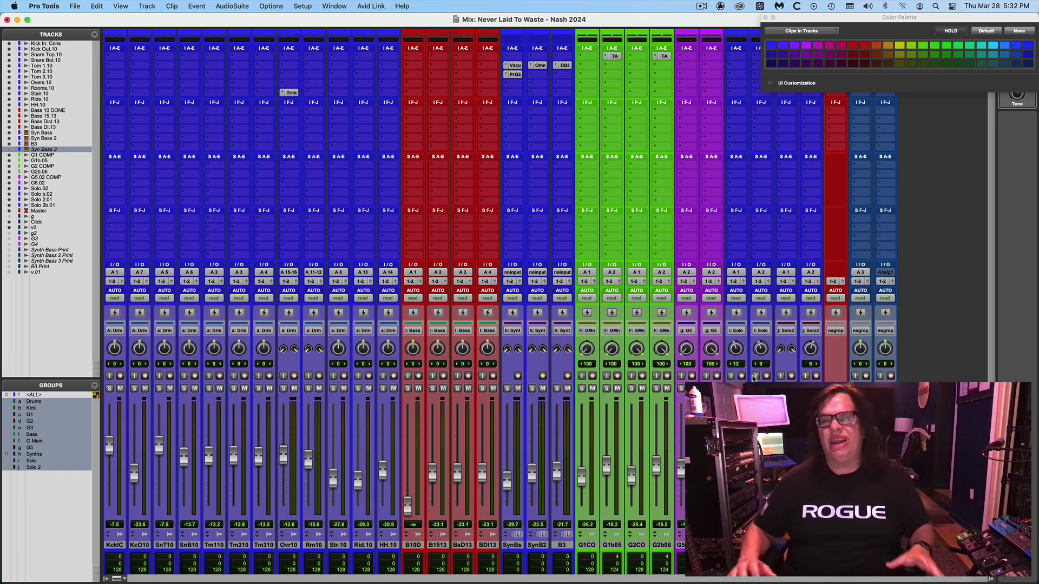
drag(794, 18, 982, 3)
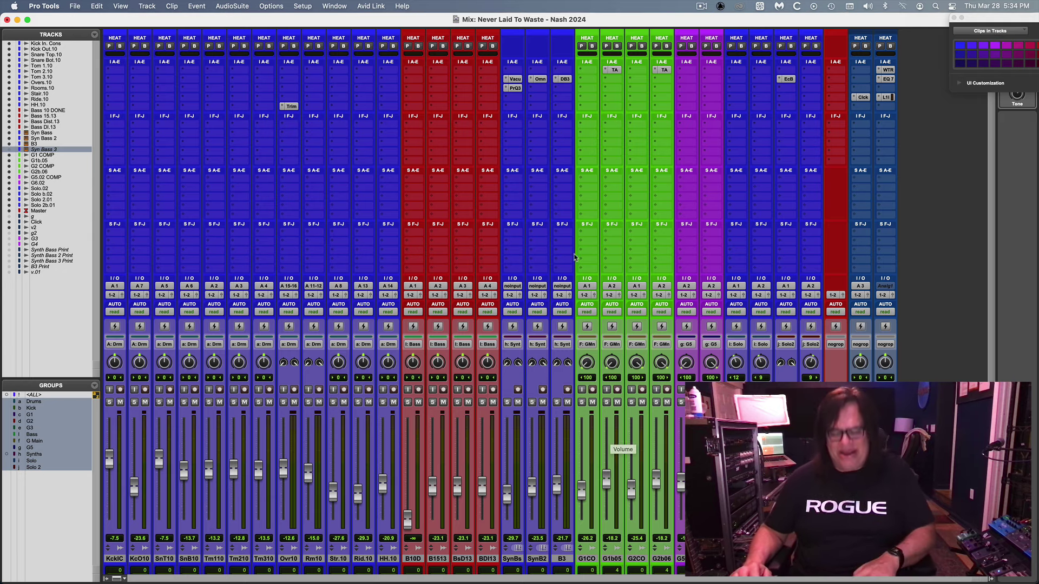
key(super+equal)
key(space)
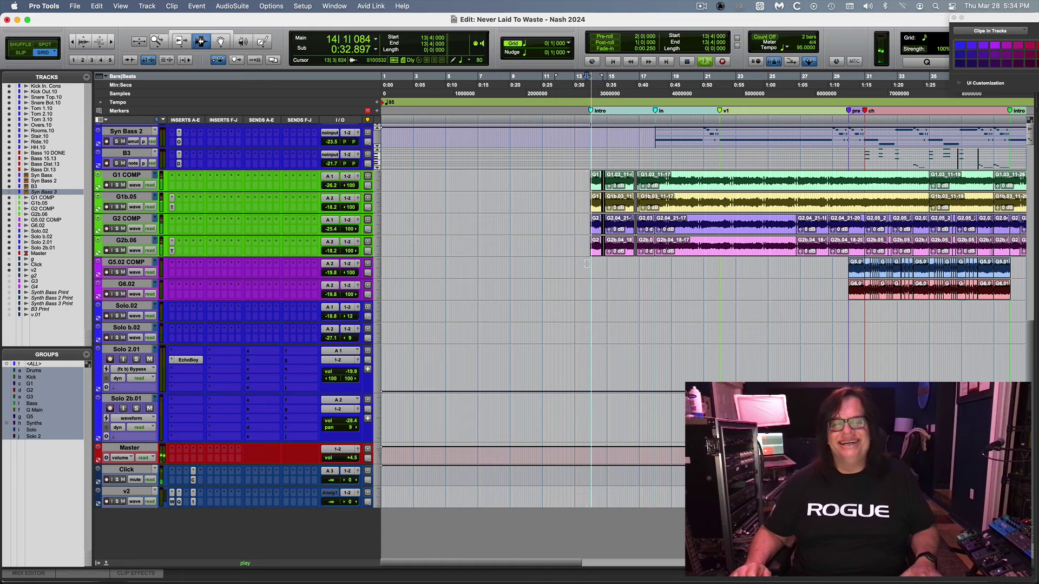
key(space)
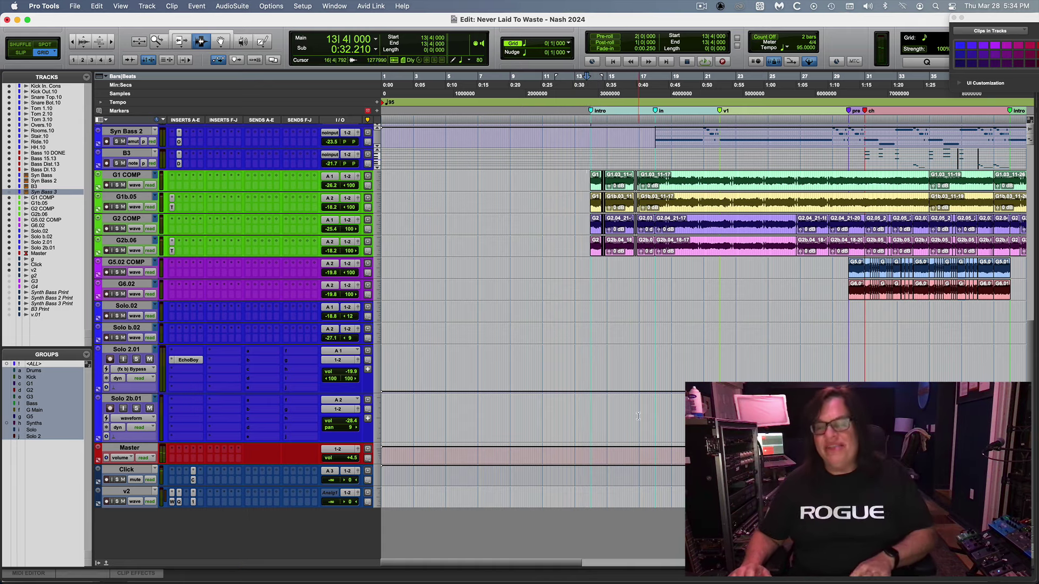
key(super+bracketleft)
key(super+bracketleft)
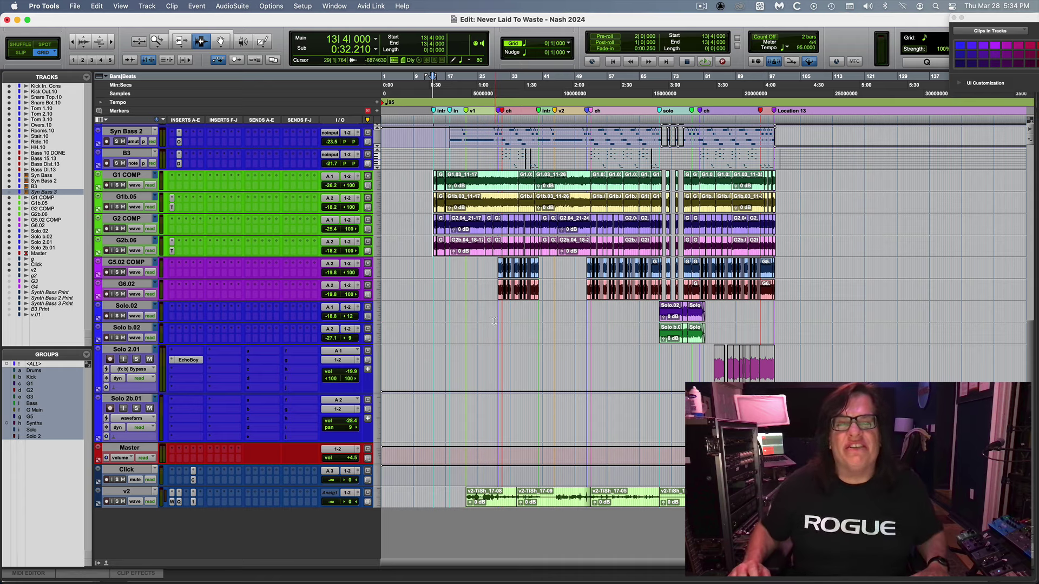
click(508, 284)
key(super+bracketright)
key(super+bracketright)
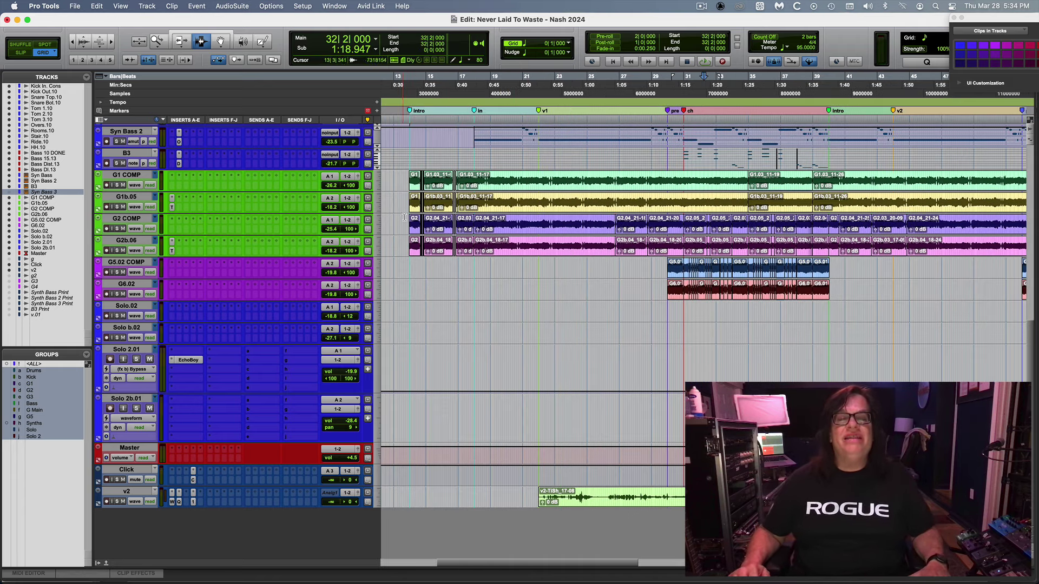
click(407, 211)
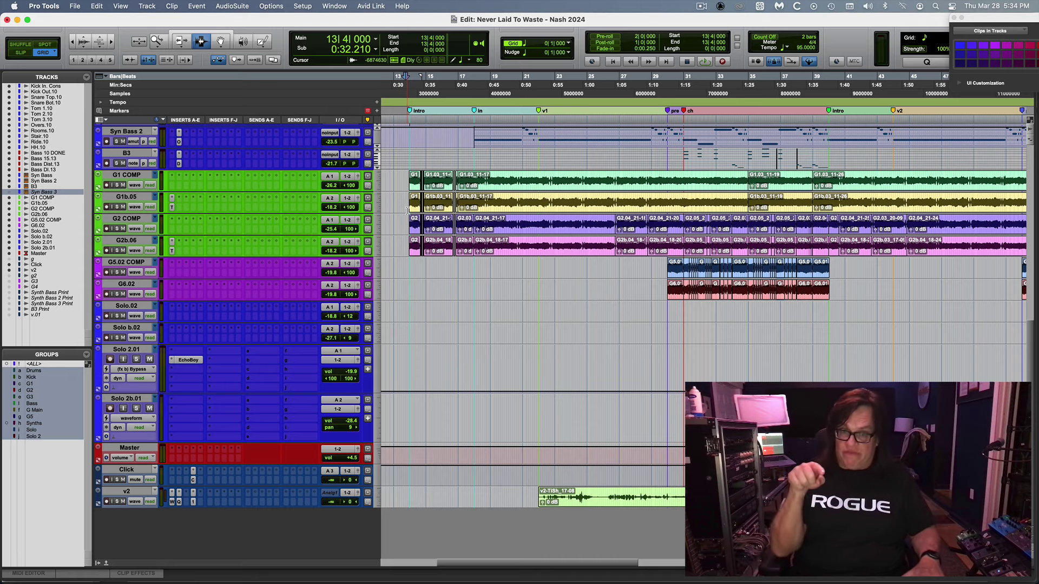
key(space)
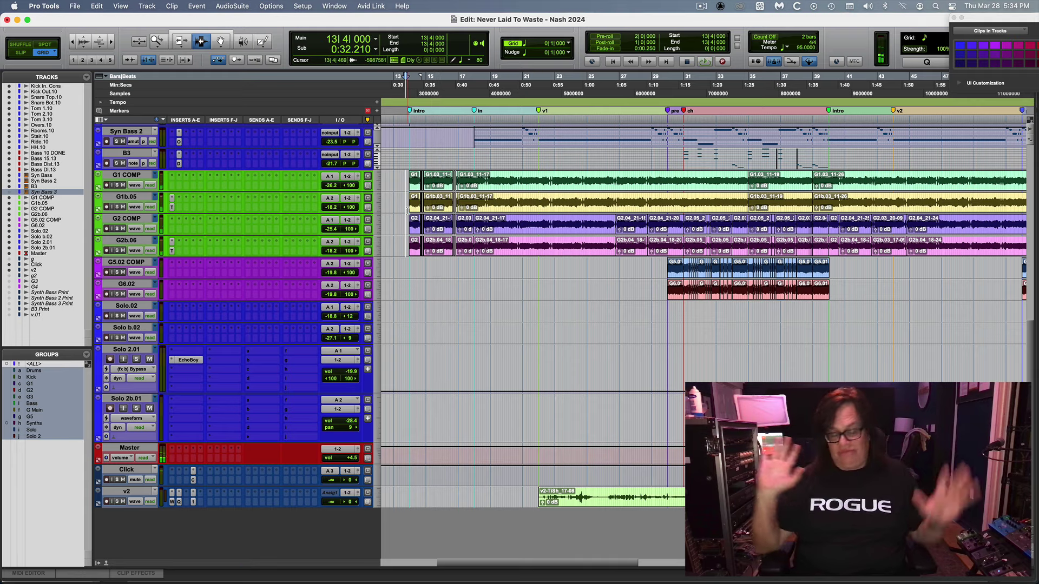
key(super+equal)
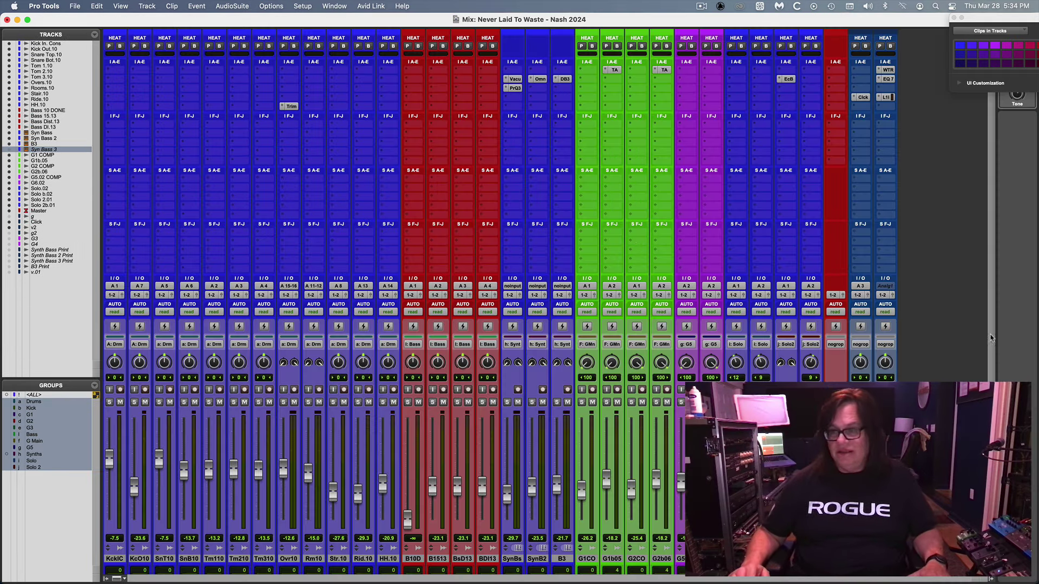
Select the guitar tracks, reset the grouped green faders to 0.0 dB, and solo G1CO.
drag(993, 339, 995, 391)
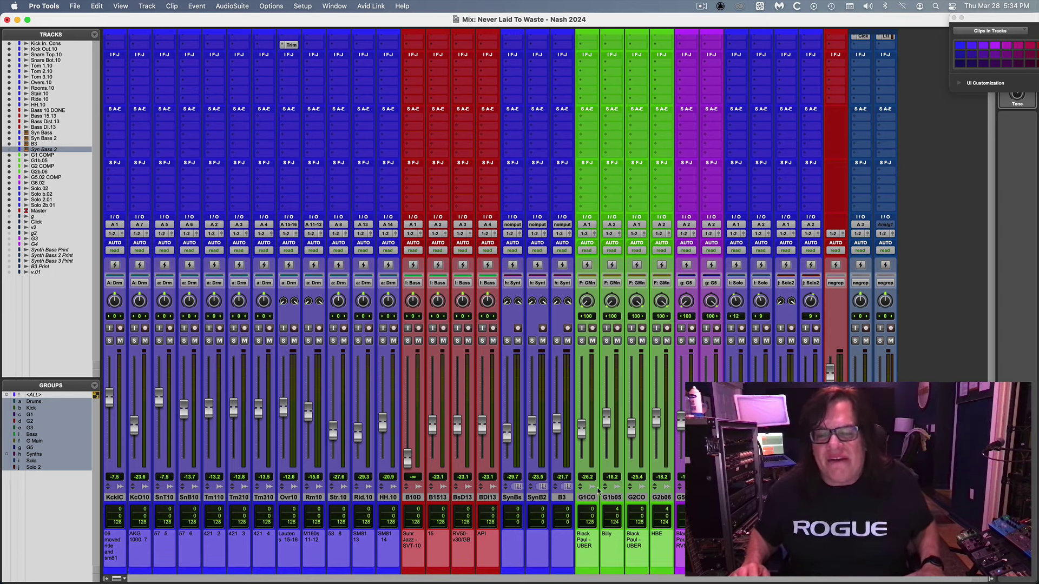
click(586, 497)
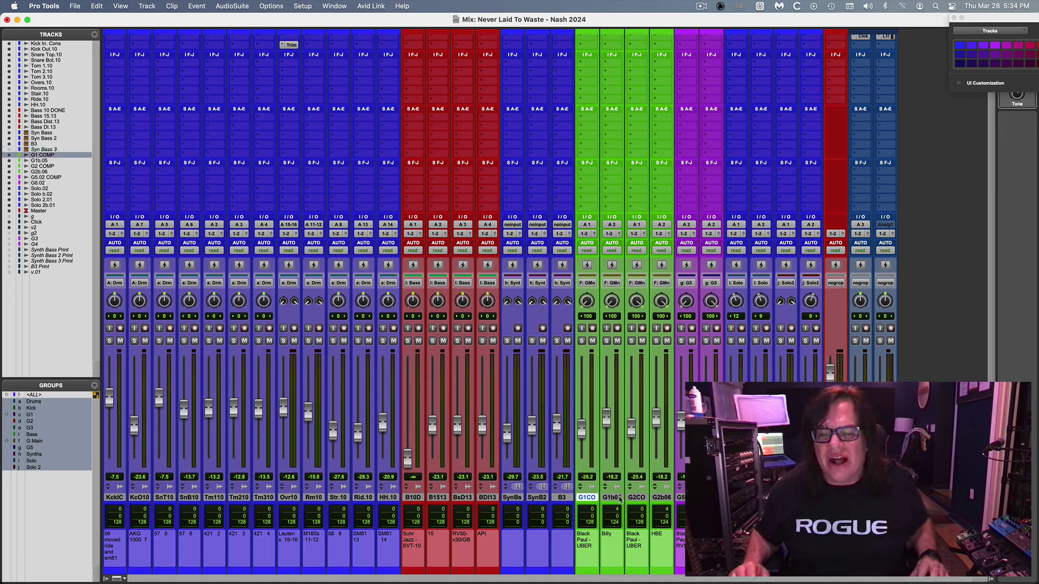
shift+click(612, 497)
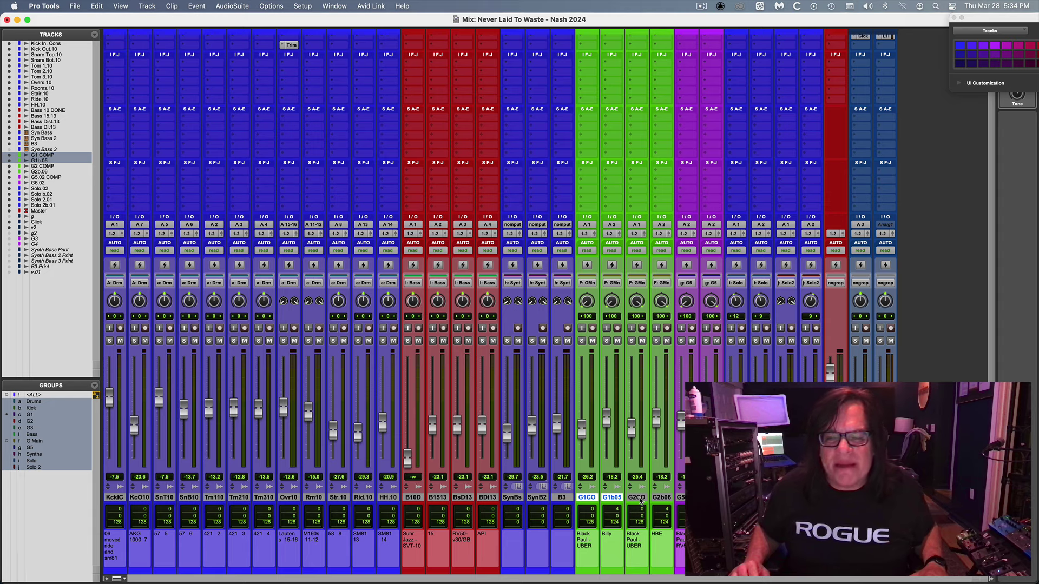
click(638, 498)
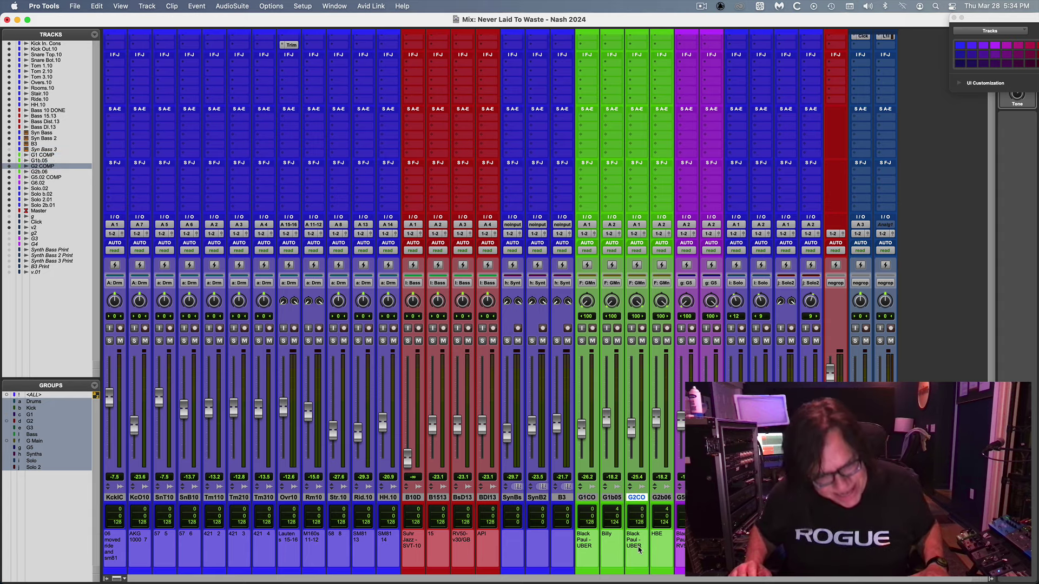
click(667, 539)
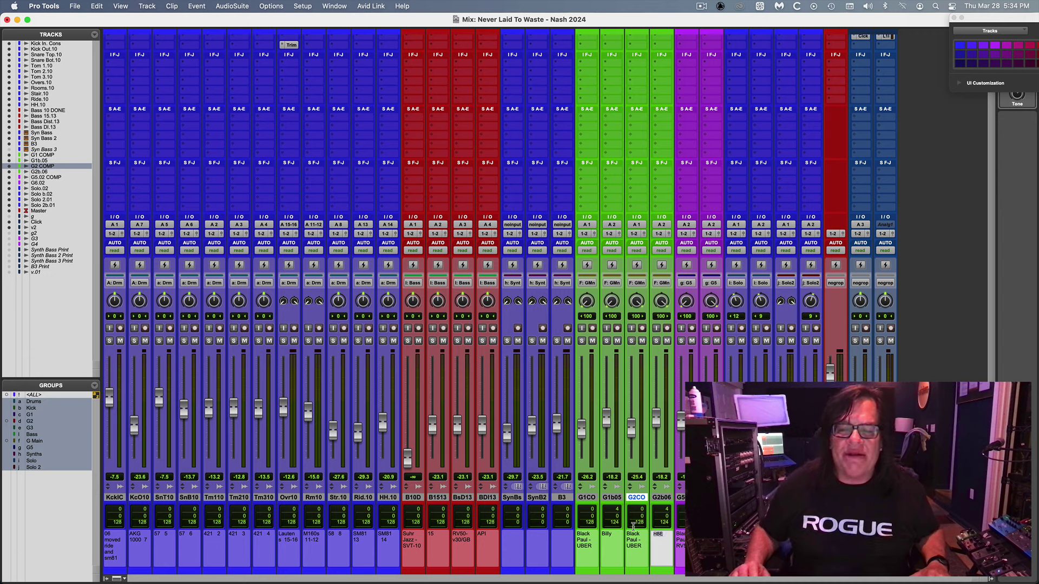
click(662, 498)
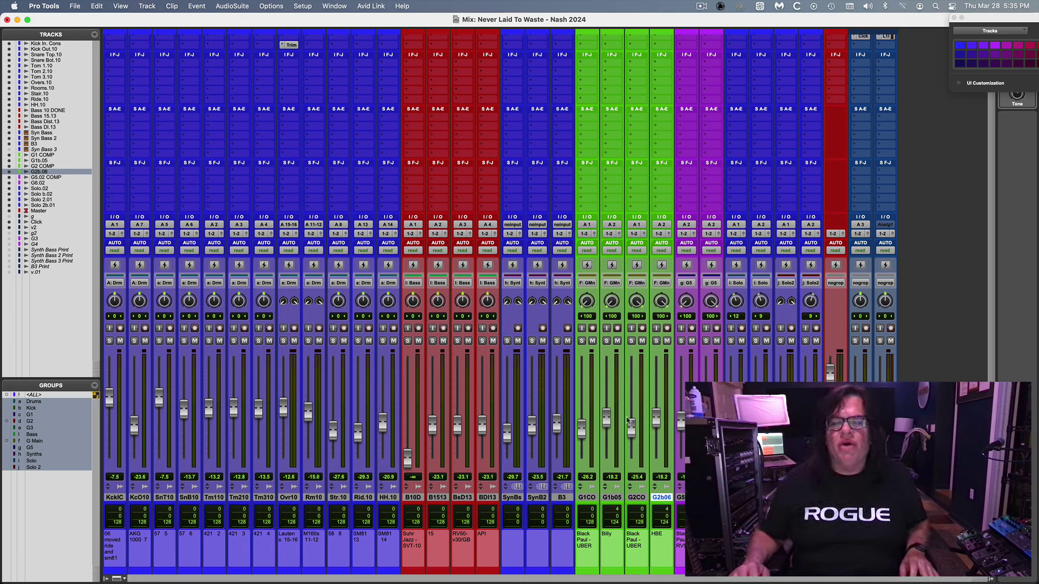
alt+click(631, 427)
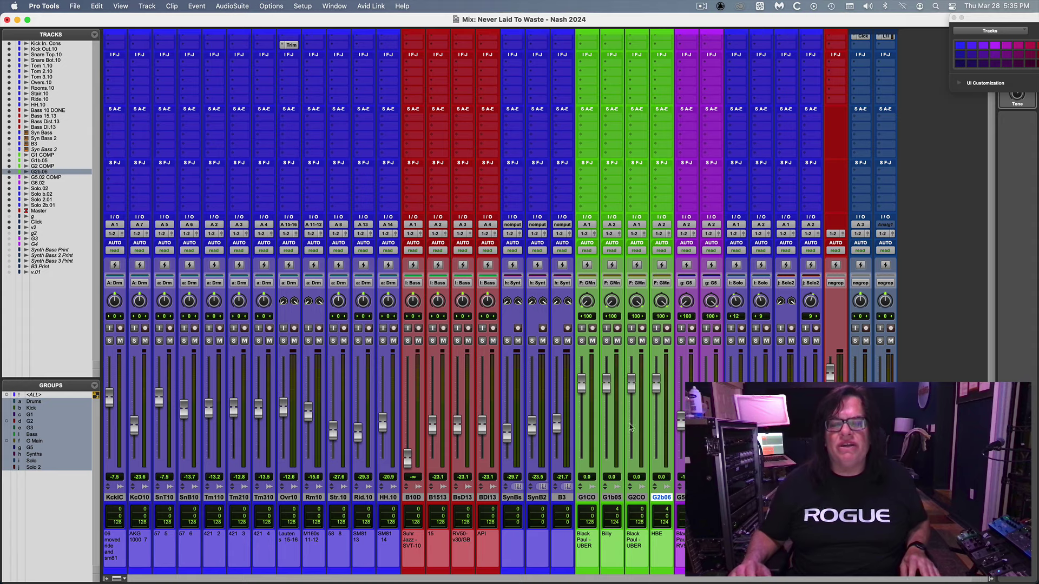
click(582, 342)
Play the soloed G1 COMP guitar from bar 13 in the zoomed Edit window, then return to Mix.
key(super+equal)
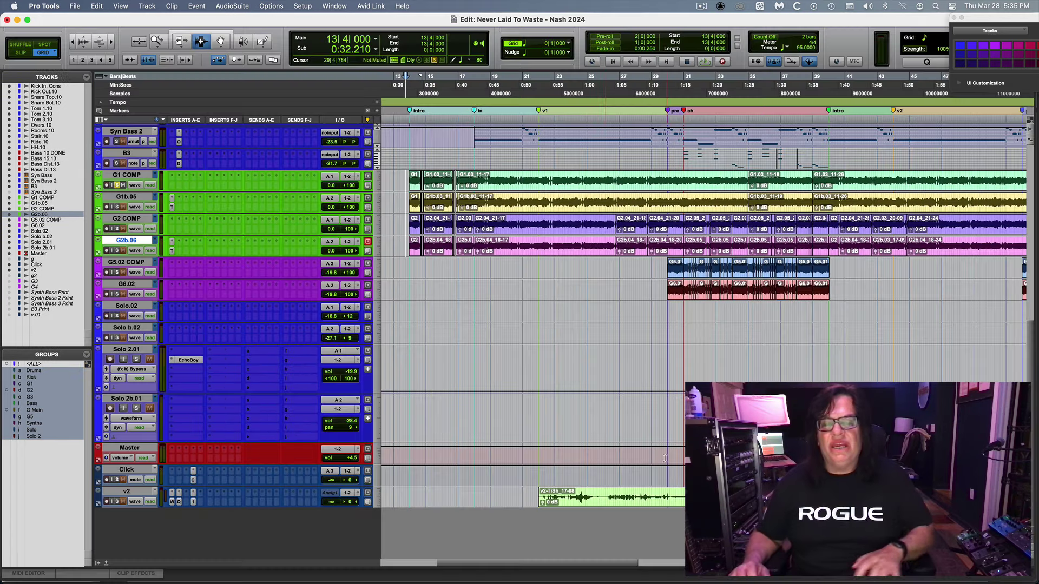
click(502, 166)
key(super+bracketright)
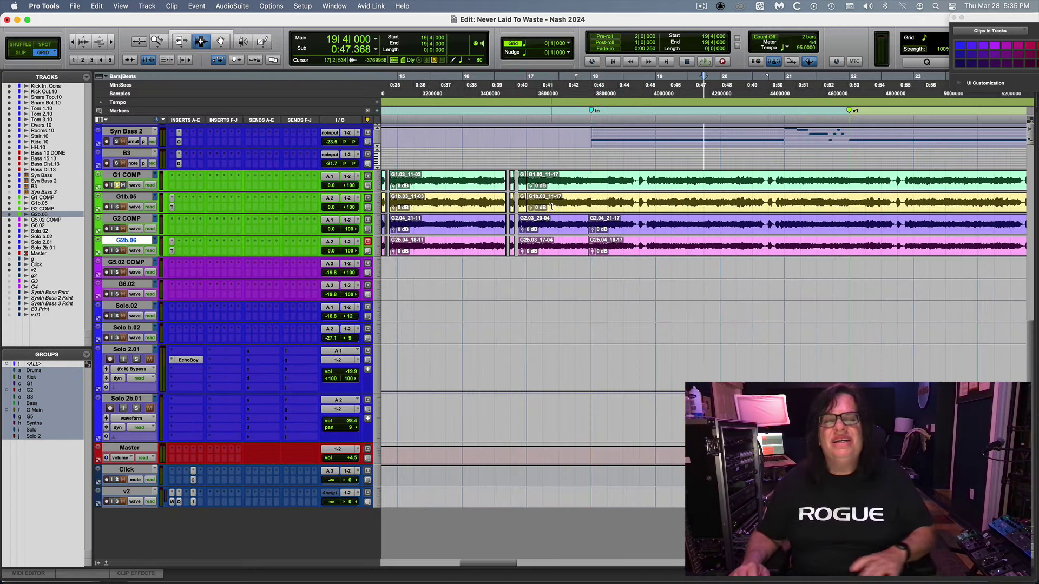
click(513, 208)
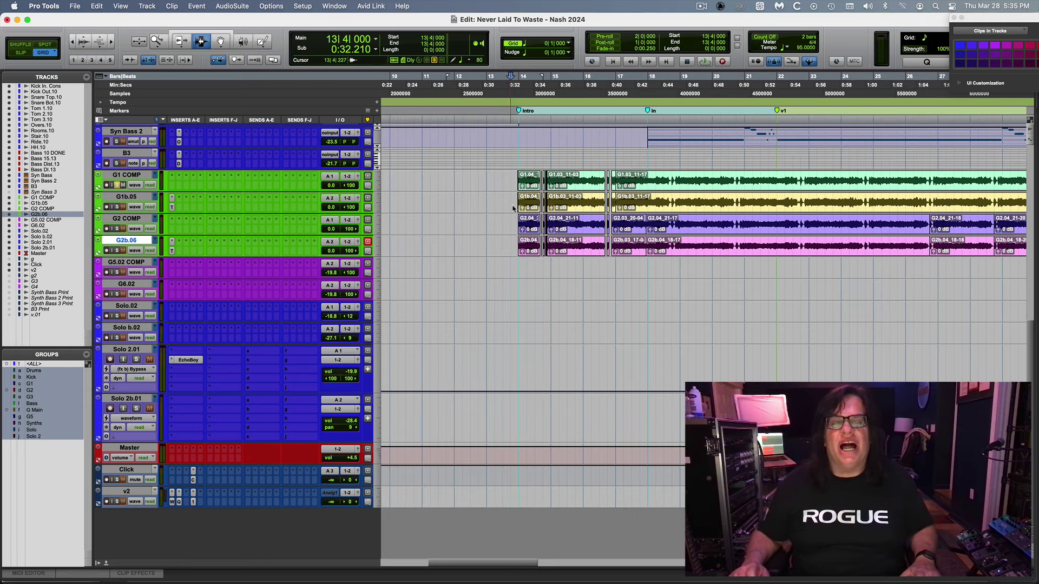
key(space)
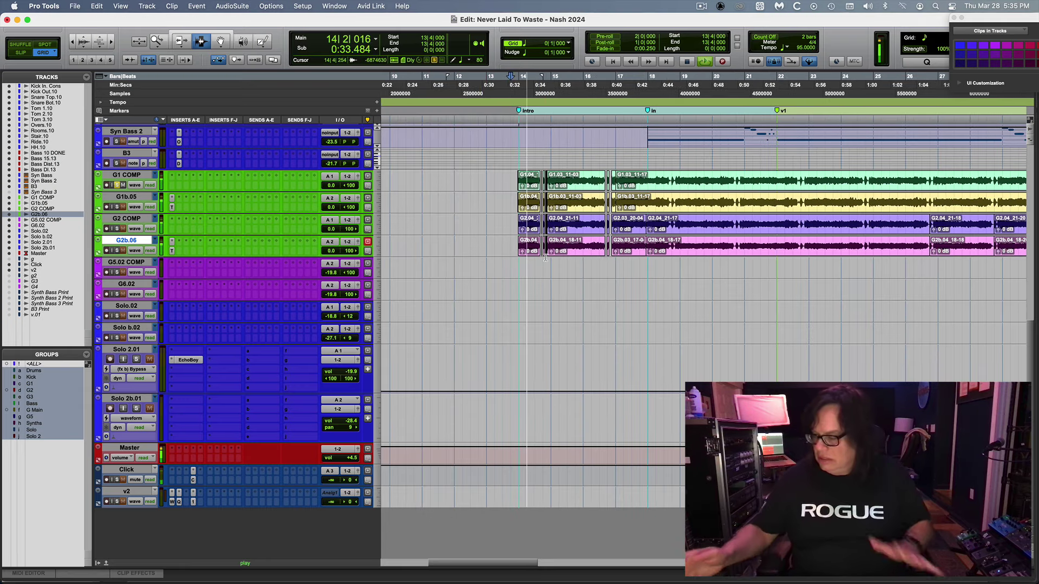
key(super+equal)
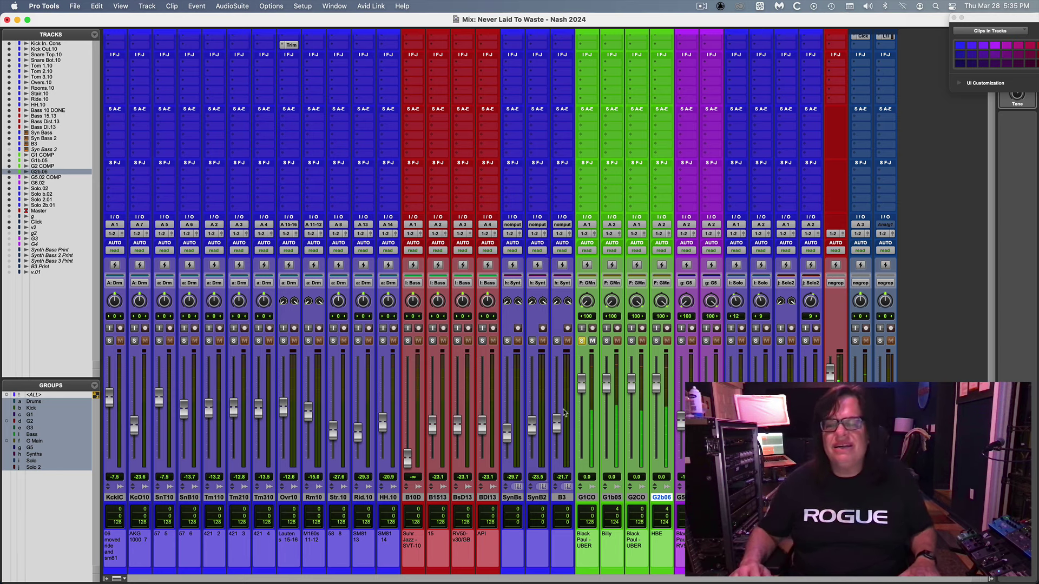
Lower the grouped guitar faders to -5.7 dB and move the solo from G1CO to G1b05.
drag(578, 394, 578, 406)
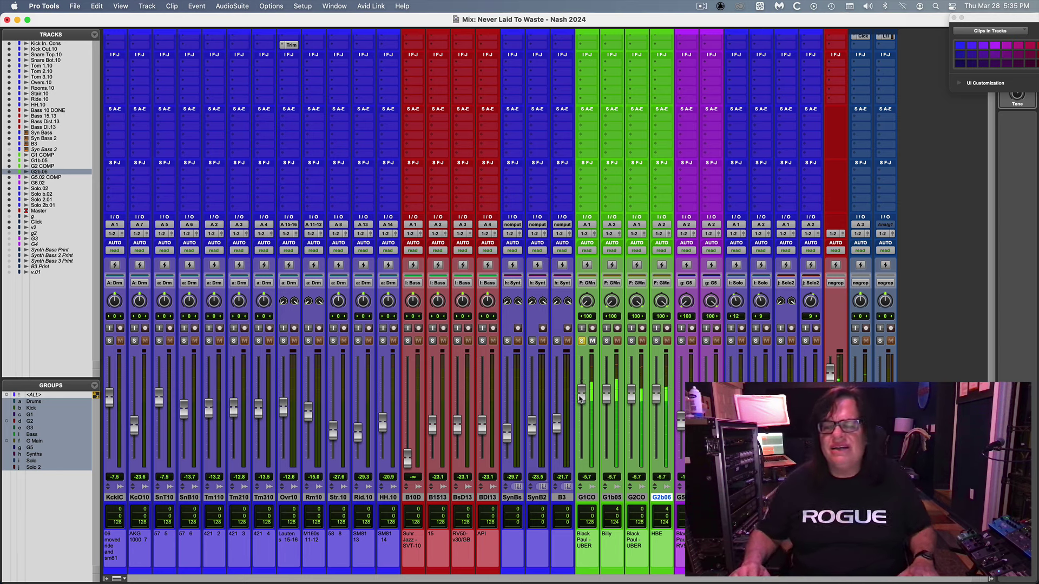
click(582, 342)
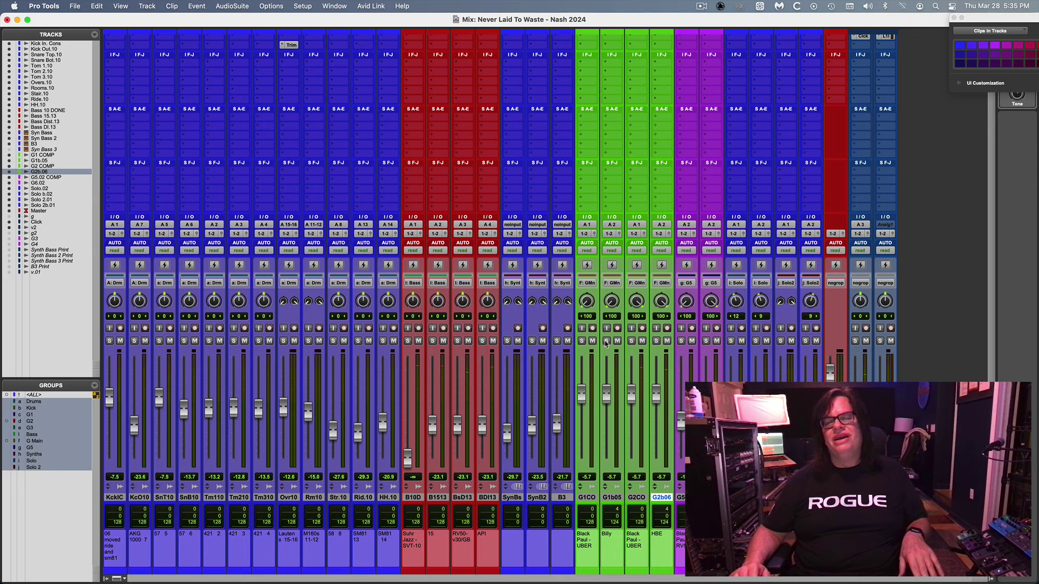
click(606, 342)
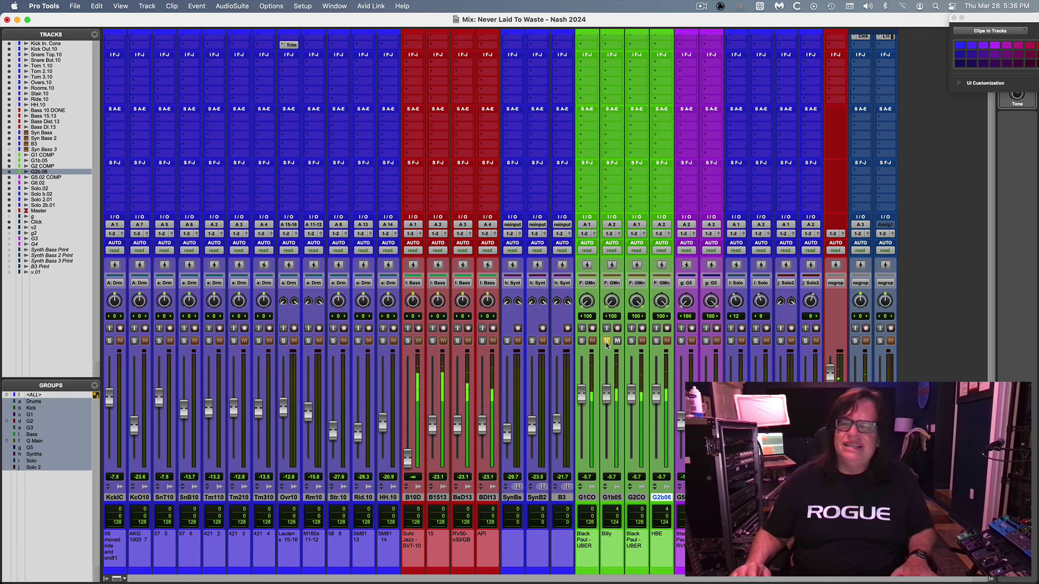
Unsolo G1b05 and G2b06 and select the Master track.
click(606, 342)
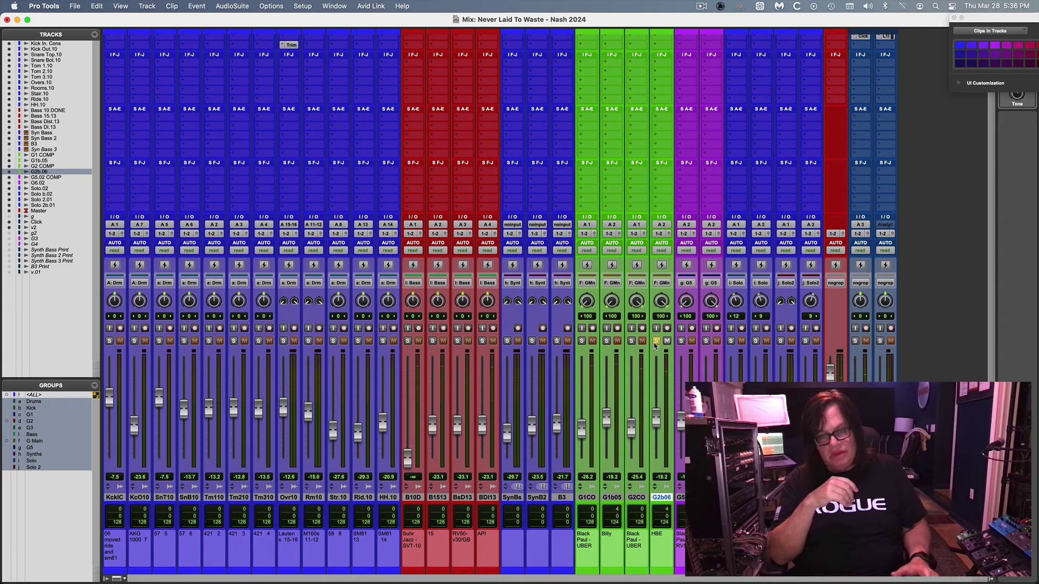
click(655, 342)
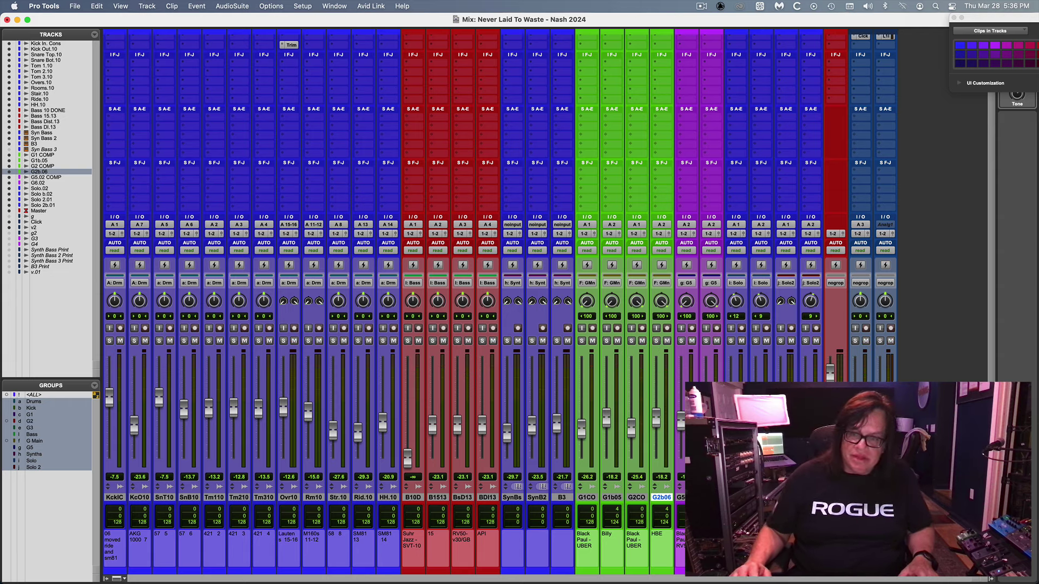
click(38, 210)
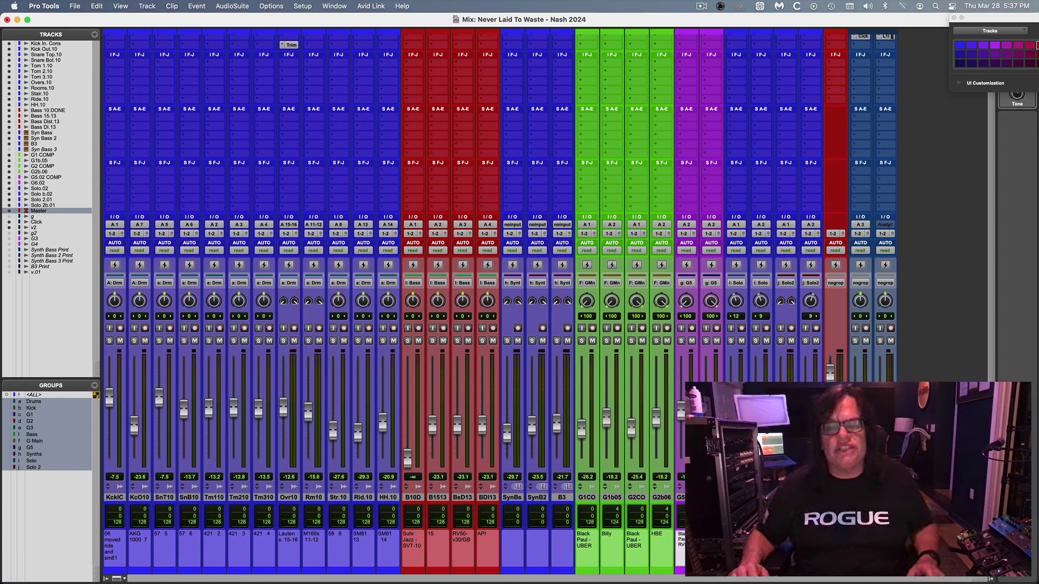
Solo the G5.02 COMP tracks and play them from bar 29.
click(680, 497)
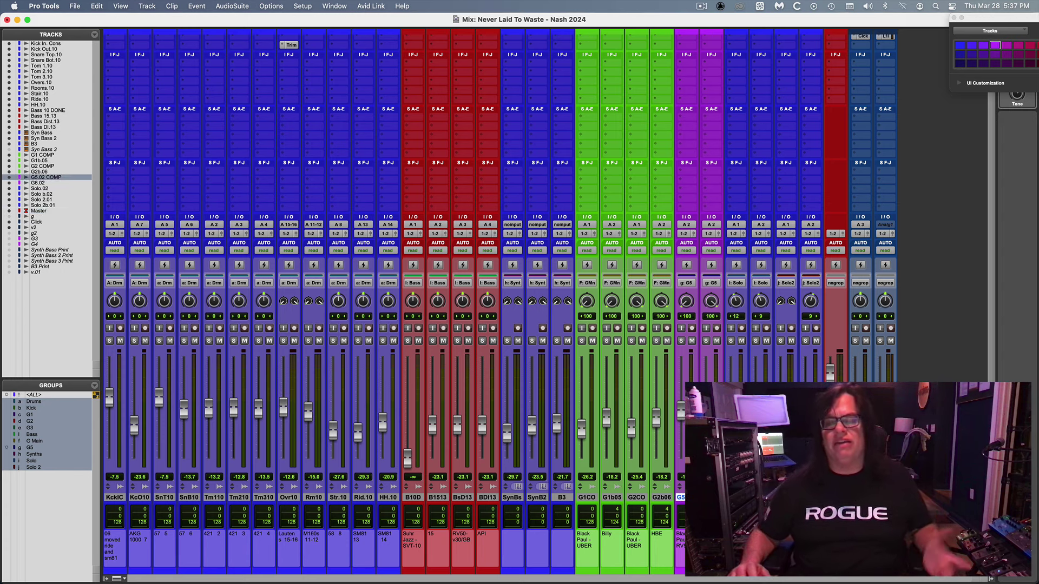
click(681, 341)
key(super+equal)
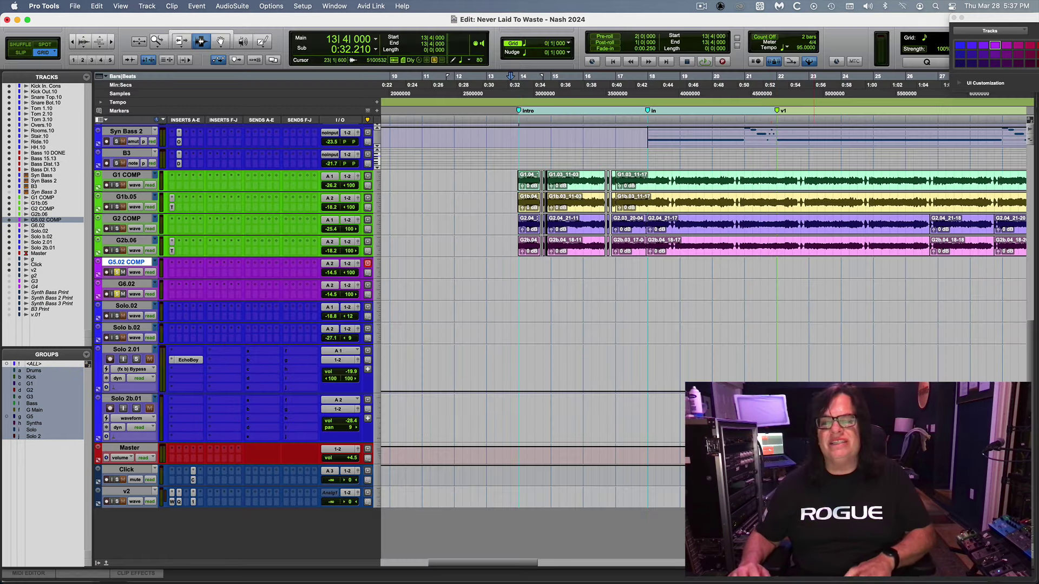
key(super+bracketleft)
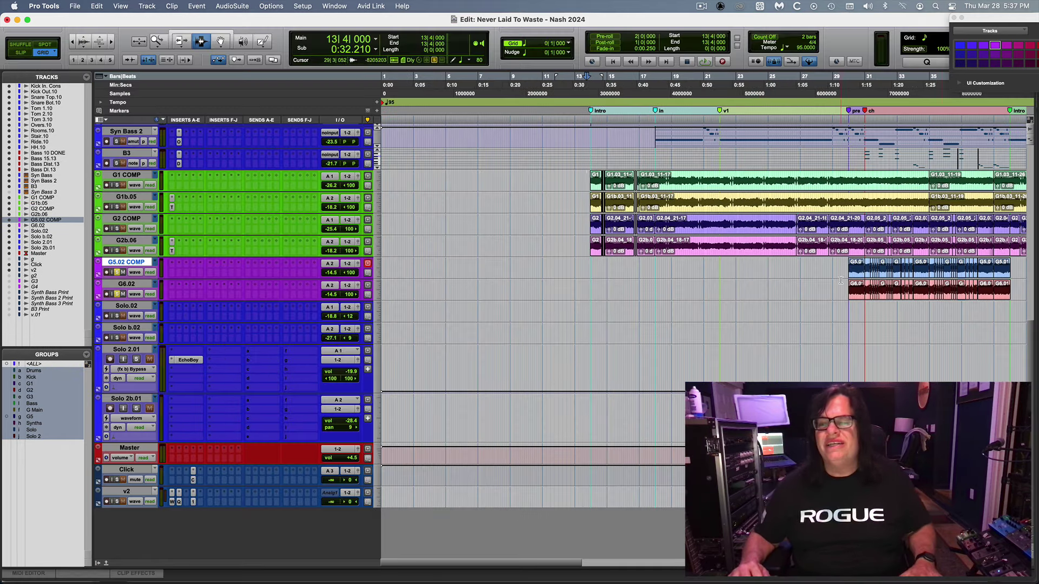
click(843, 278)
key(space)
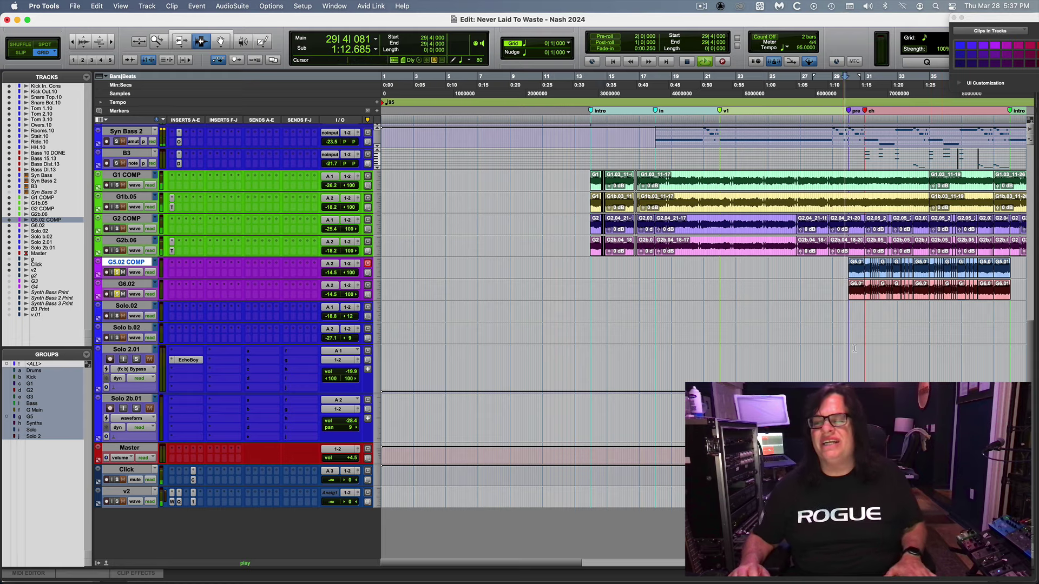
key(super+equal)
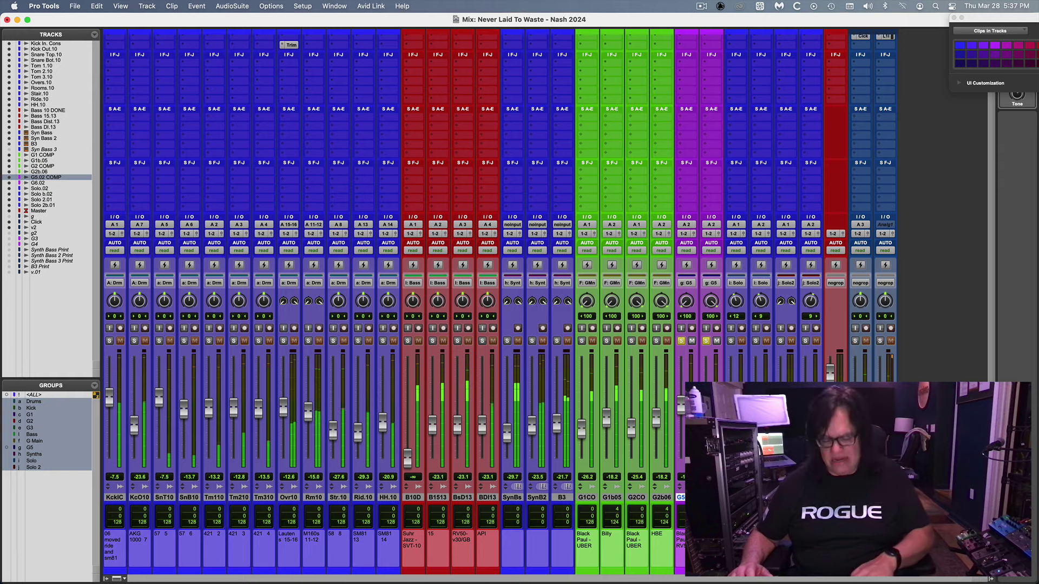
Zoom in on bars 30–38, stop playback, and zoom back out to bars 1–69.
key(super+equal)
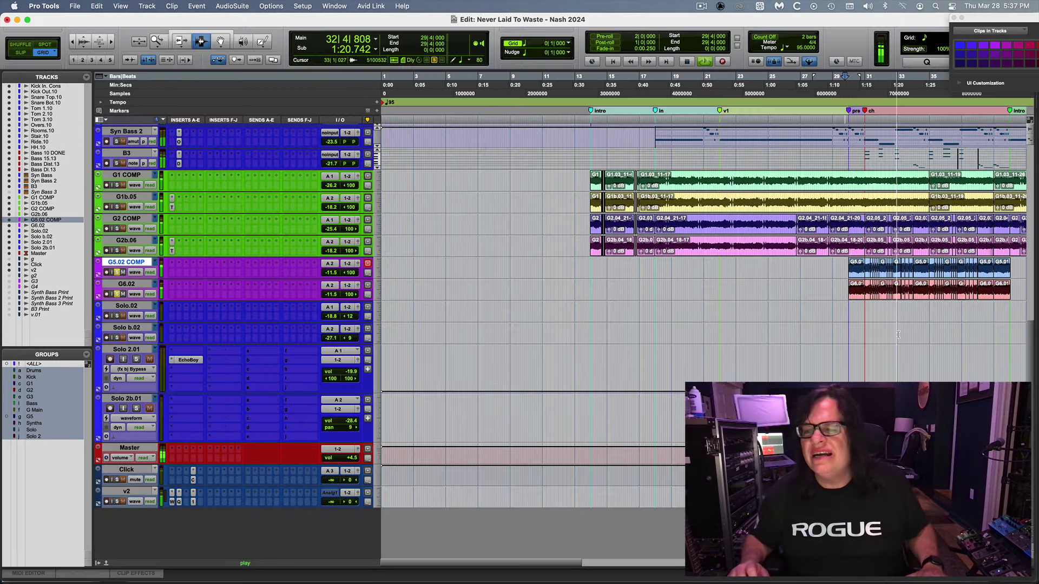
key(super+bracketright)
key(super+bracketright)
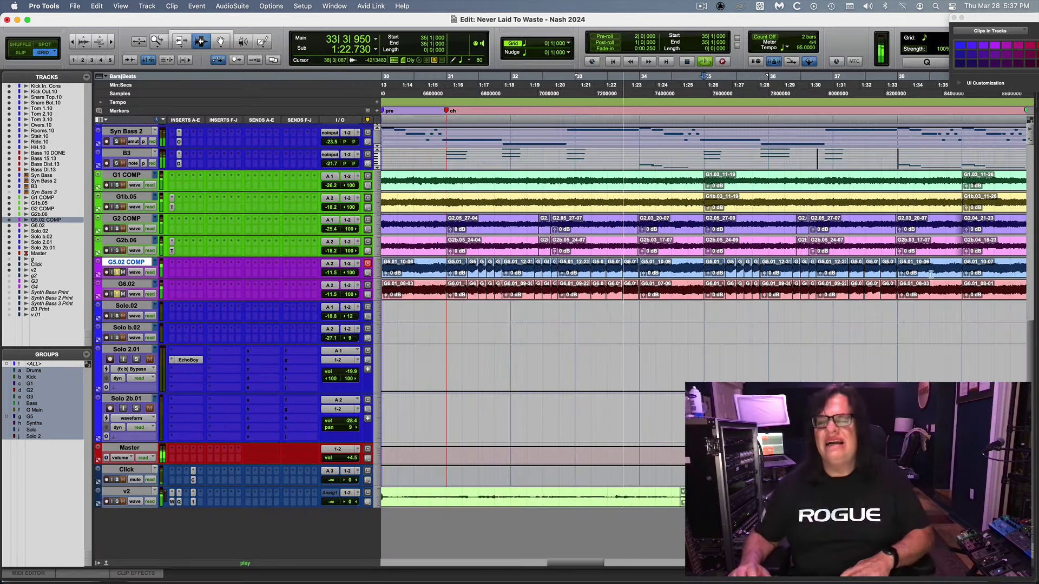
key(space)
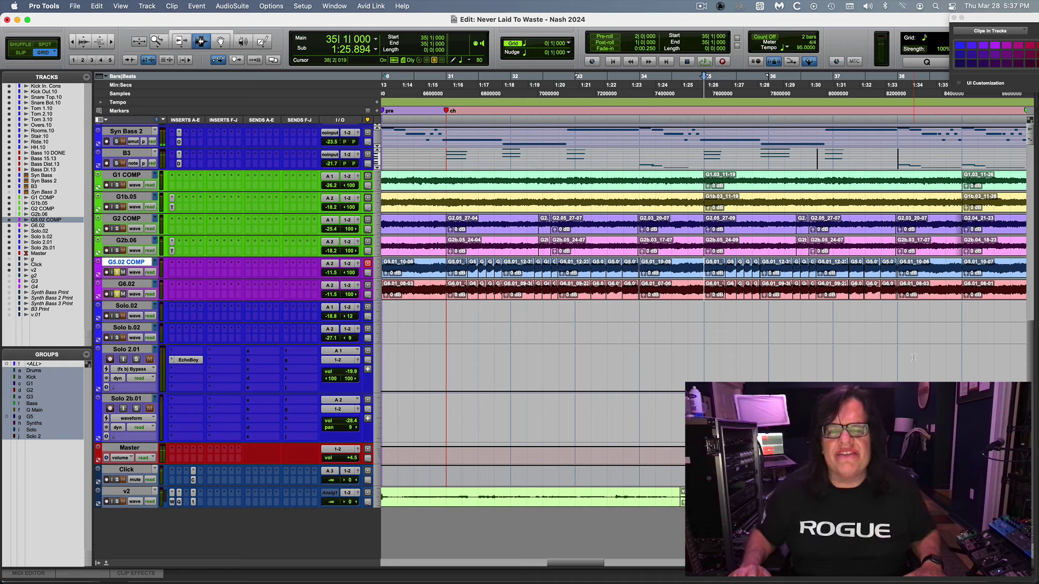
key(super+bracketleft)
key(super+bracketleft)
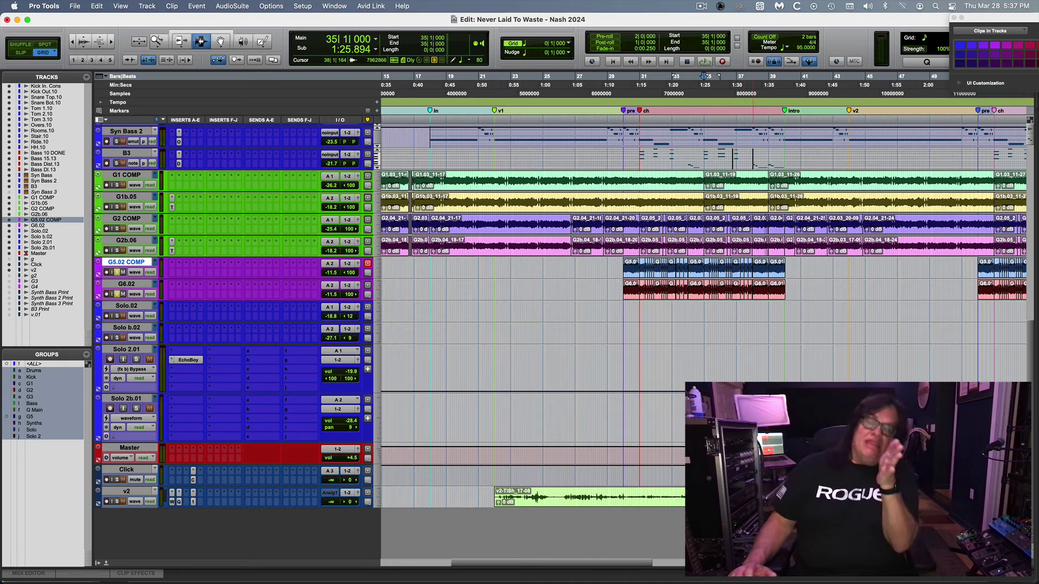
key(super+bracketleft)
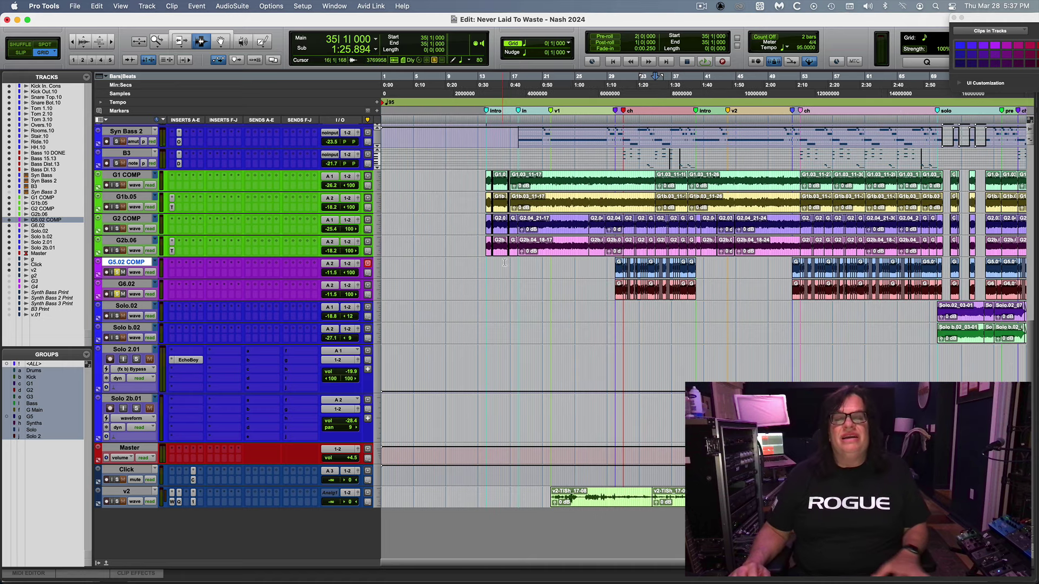
Solo the G1 and G2 guitars as well and play from the pre marker.
click(117, 251)
click(614, 110)
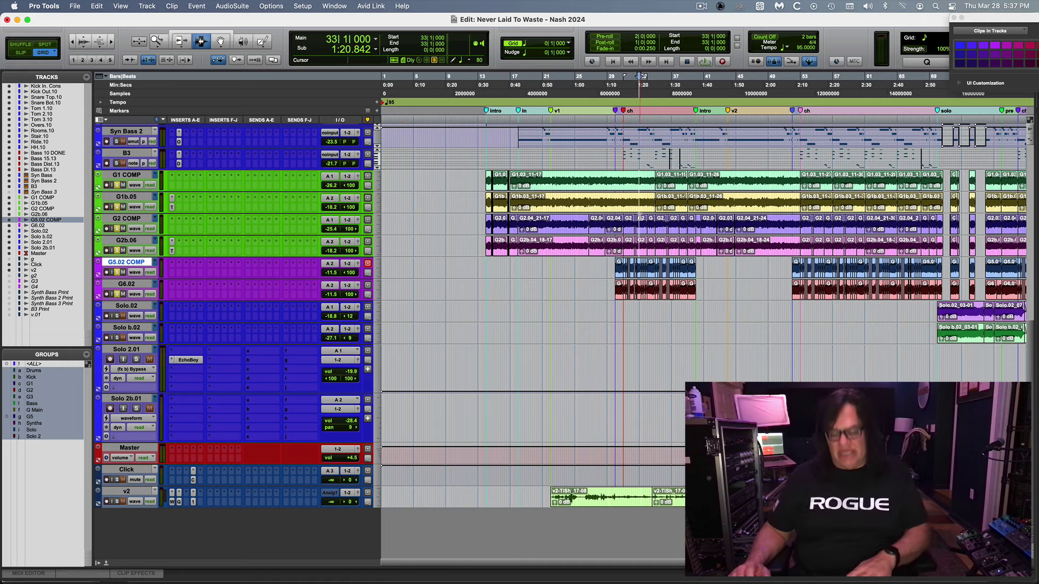
key(super+bracketright)
key(super+bracketright)
key(space)
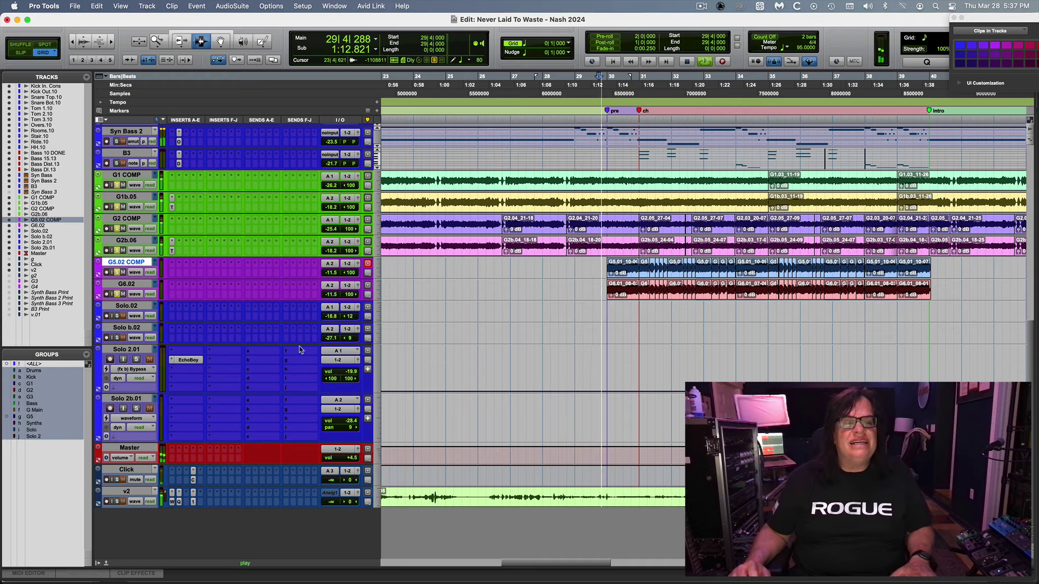
Turn the G5 pair's level down in the mixer and clear all solos.
key(super+equal)
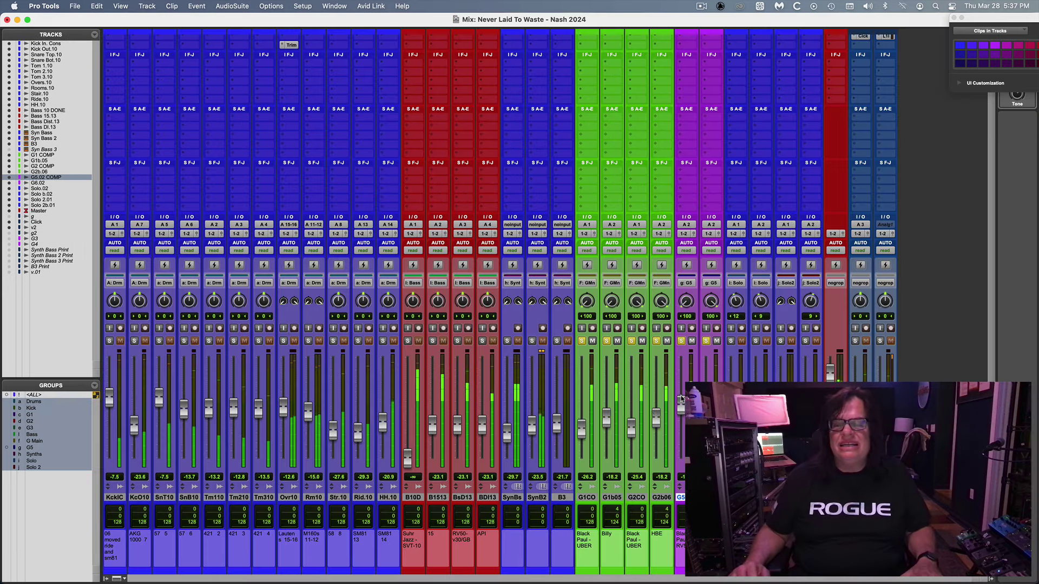
drag(681, 403, 682, 418)
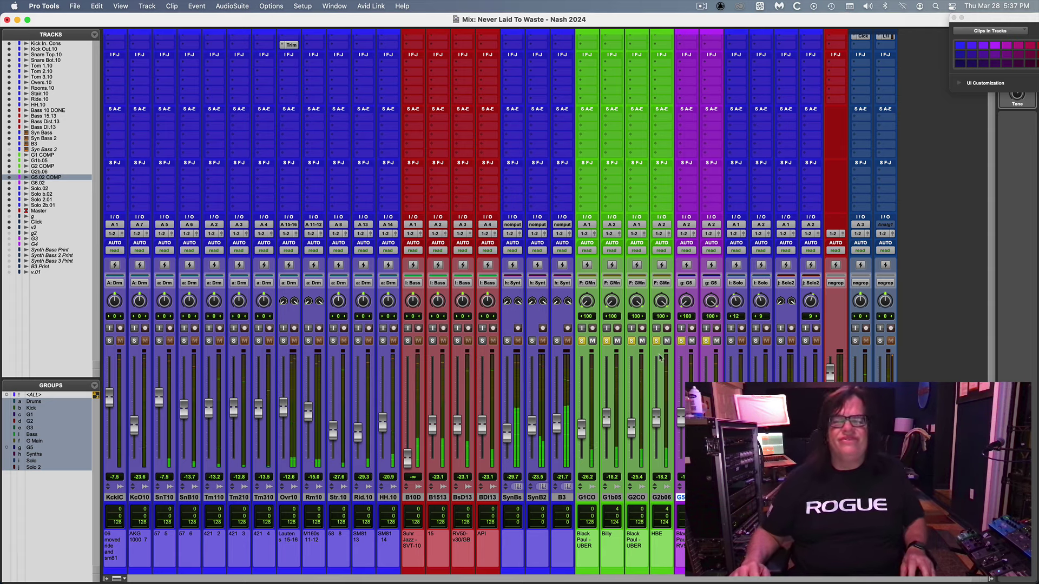
click(606, 341)
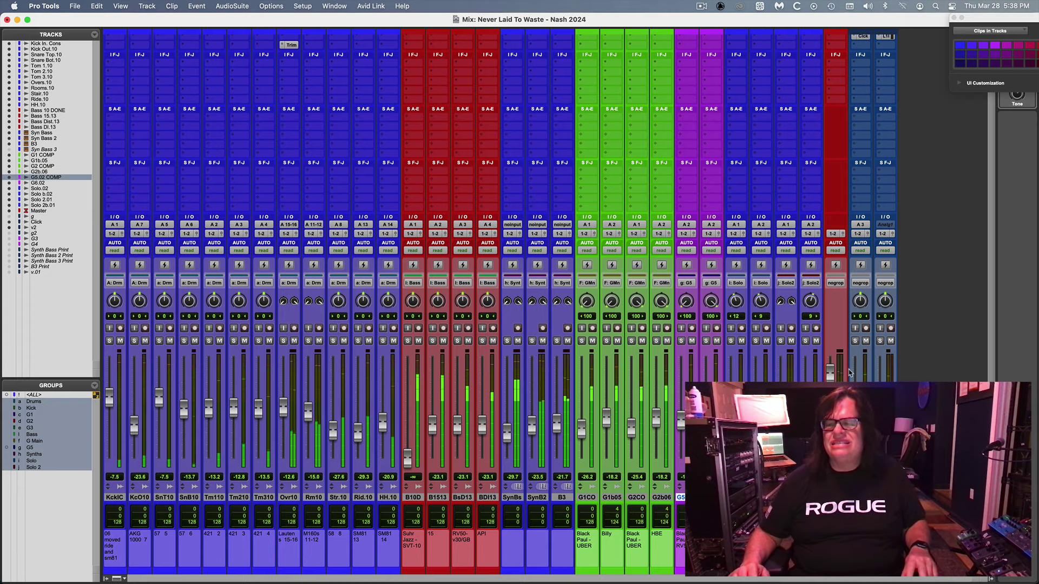
Stop playback and show the whole song from the top of the Edit window.
key(super+equal)
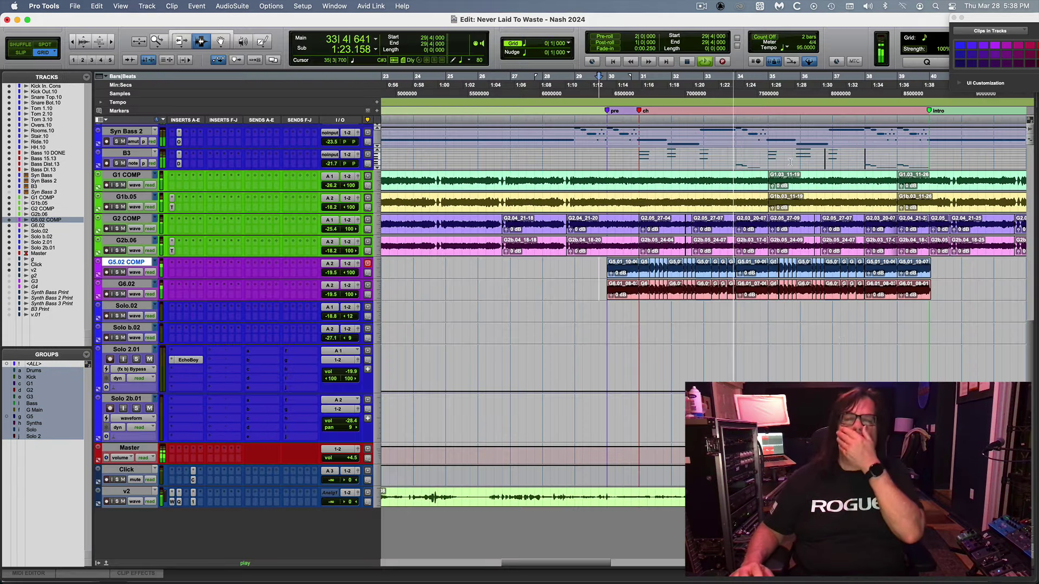
double_click(157, 42)
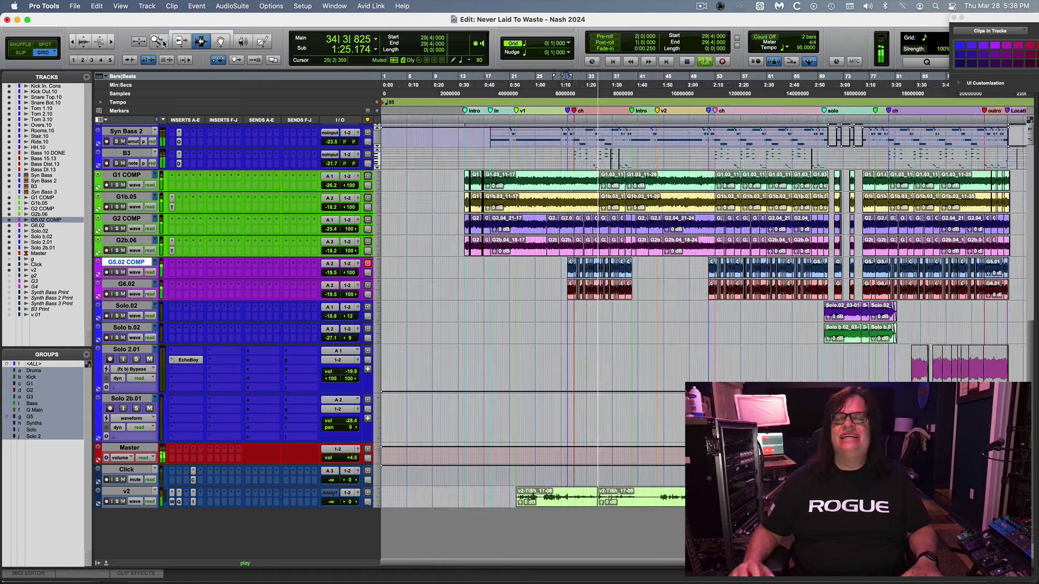
drag(1033, 430, 1036, 407)
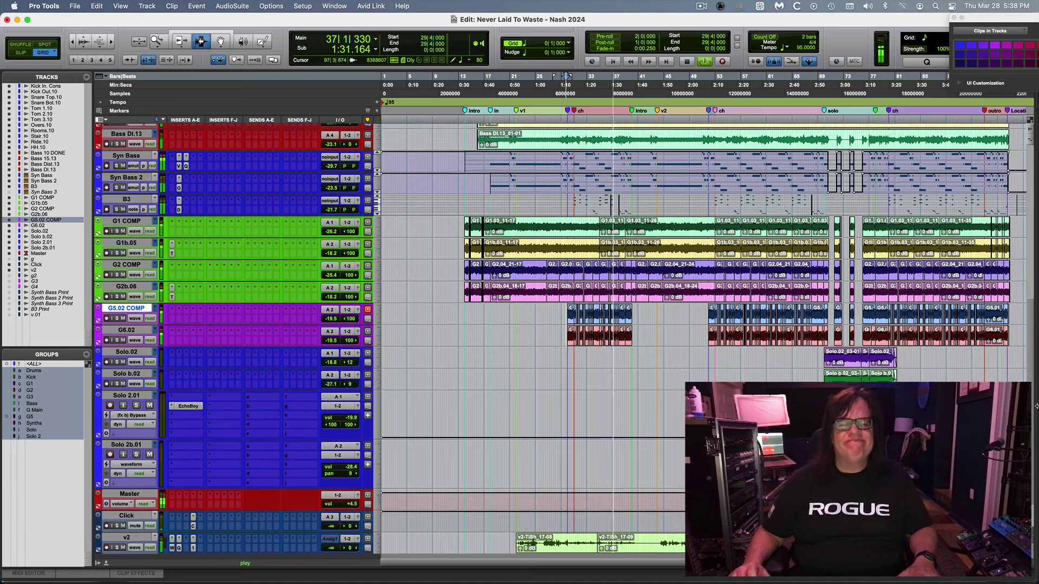
key(space)
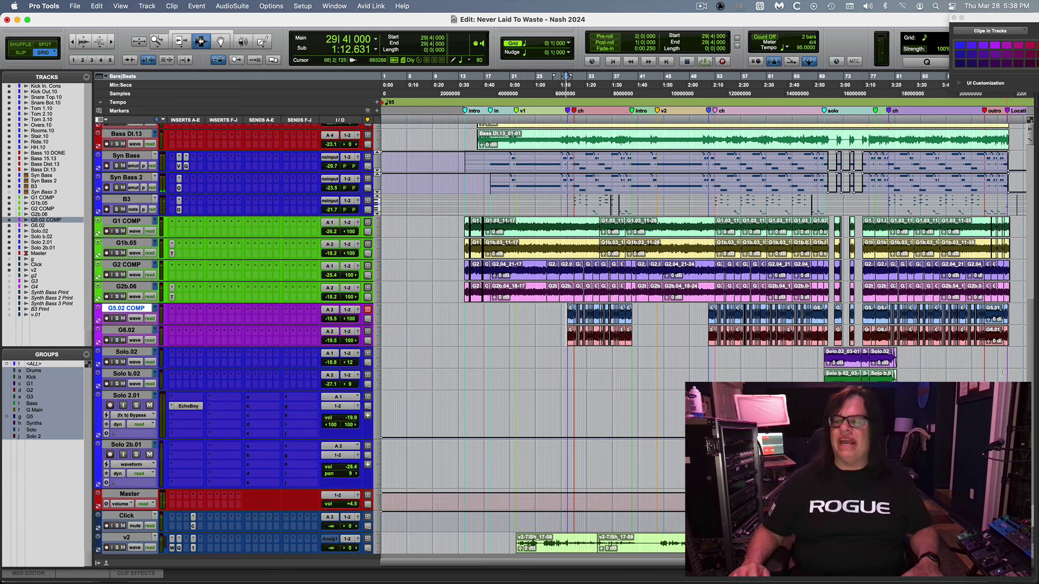
drag(1027, 361, 1033, 140)
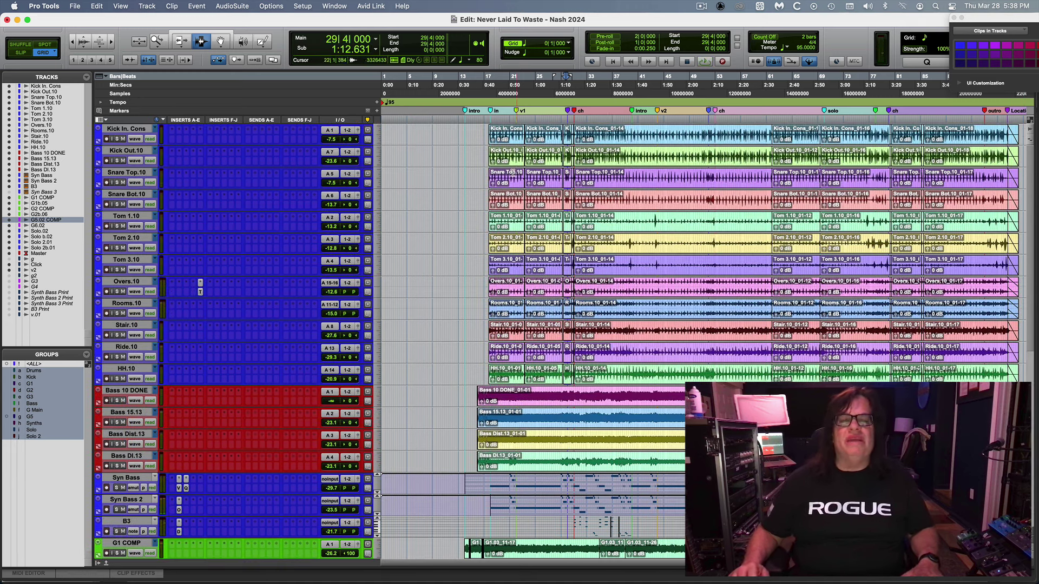
Solo the Drums group and play it from bar 17.
click(489, 166)
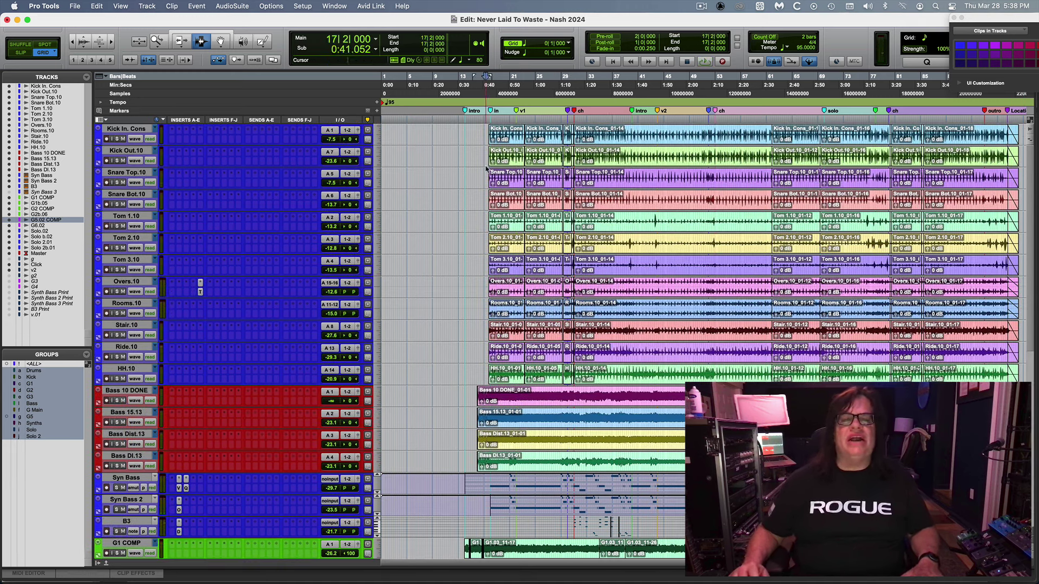
click(117, 161)
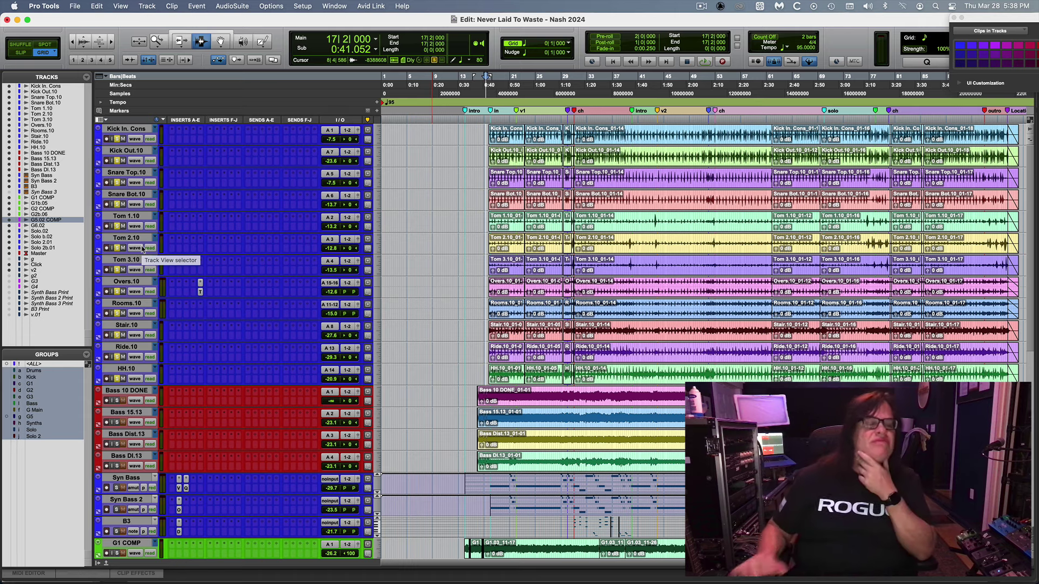
key(space)
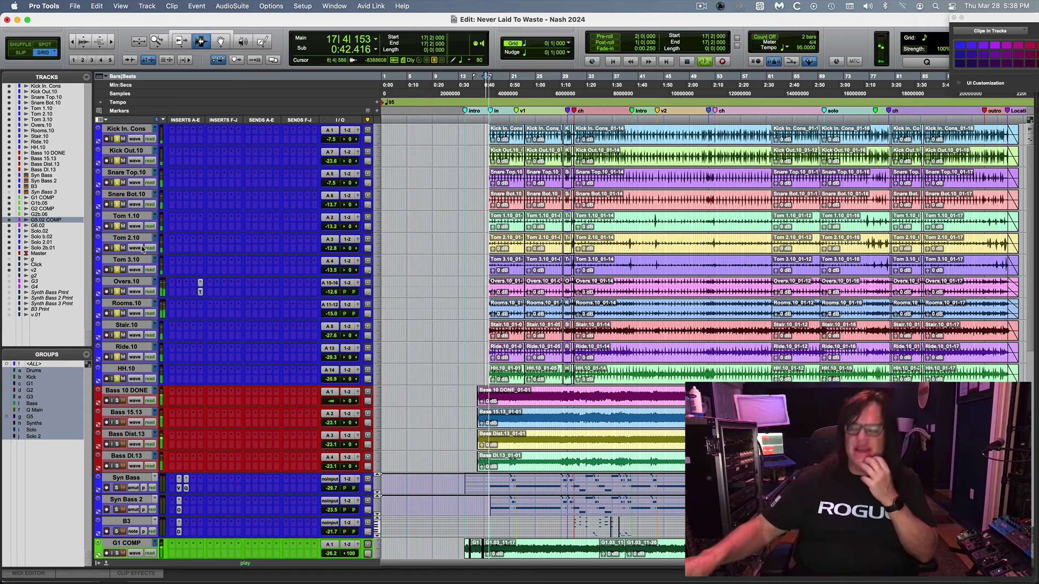
Nudge the HH.10 hi-hat fader up, cancel the Stair.10 rename, and return to the zoomed-in Edit window.
key(super+equal)
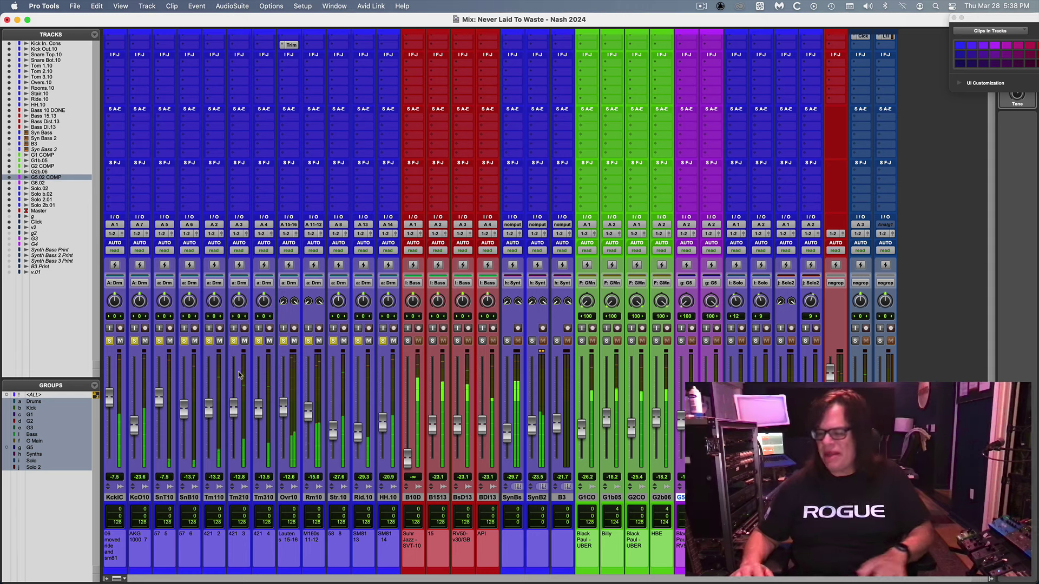
drag(384, 426, 384, 421)
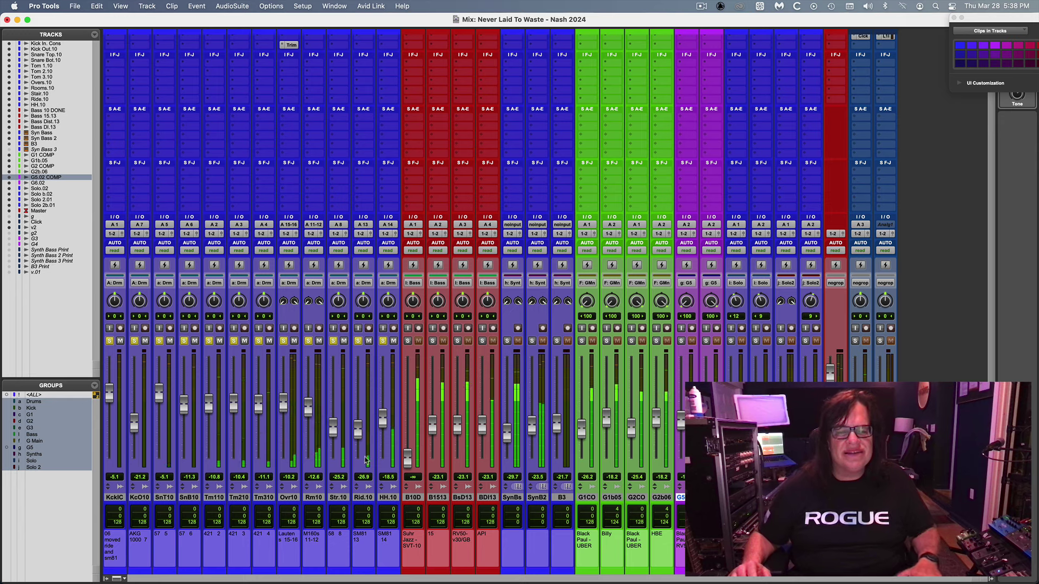
click(337, 497)
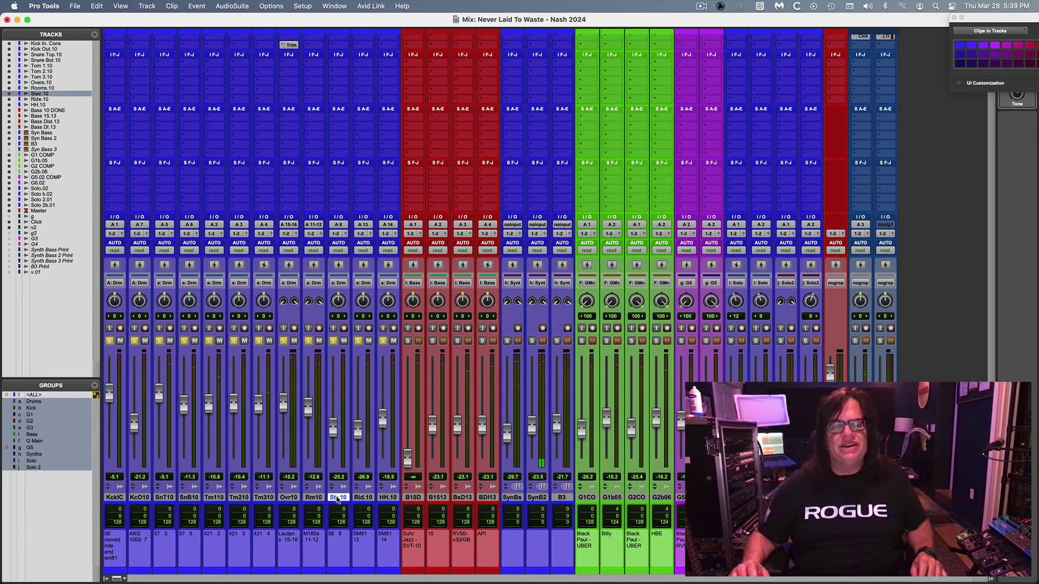
double_click(337, 497)
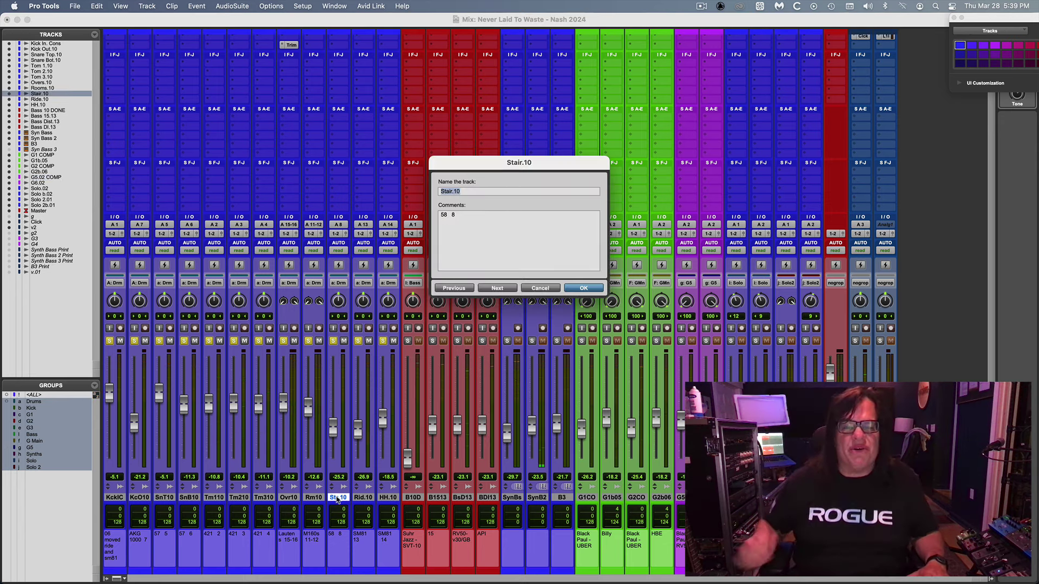
key(Escape)
key(super+equal)
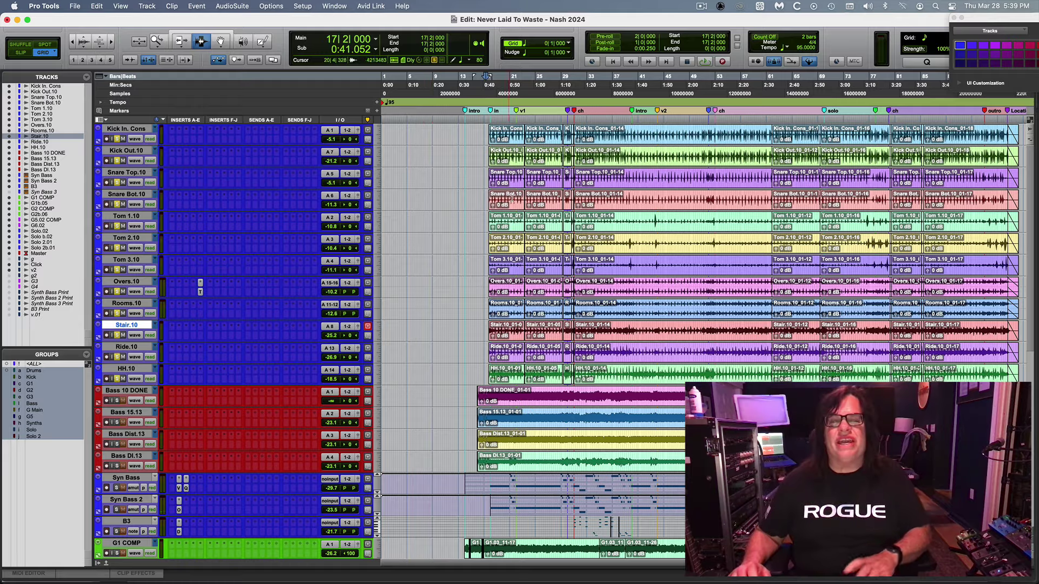
key(super+bracketright)
key(super+bracketright)
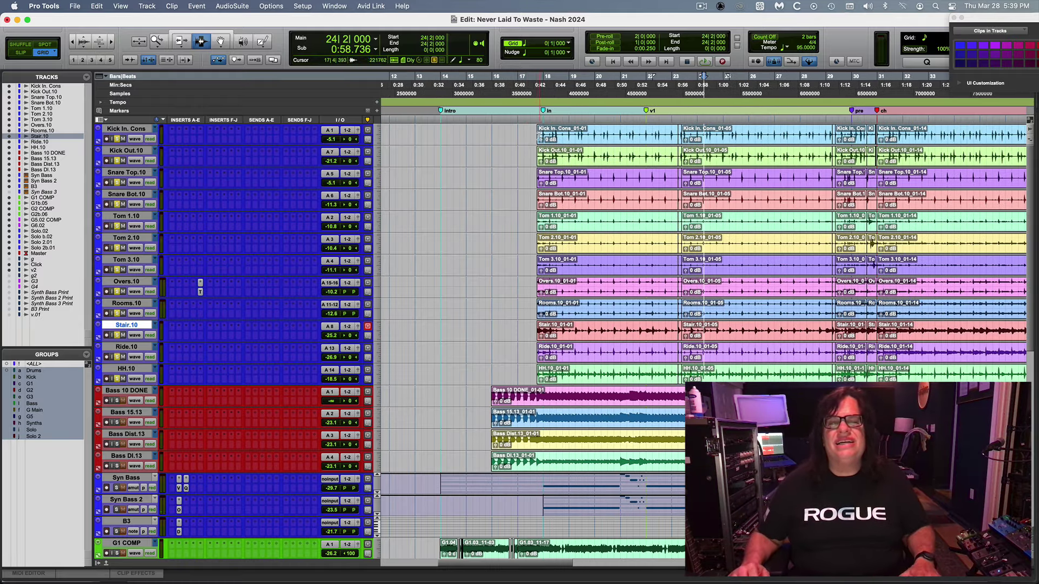
Play from bar 17 beat 4 with only Stair.10 soloed, and raise its level.
click(536, 133)
key(space)
key(super+equal)
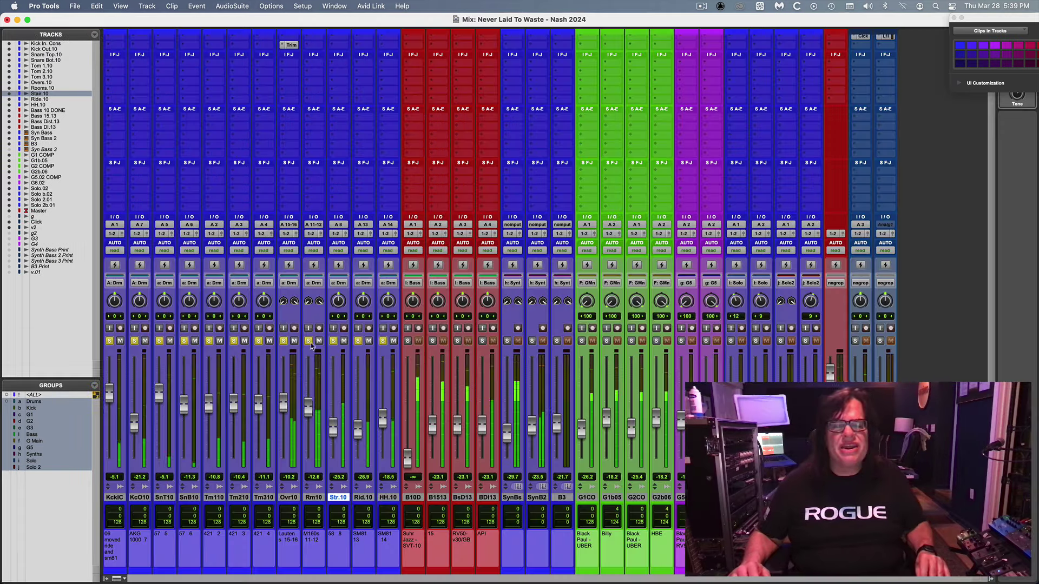
super+click(333, 341)
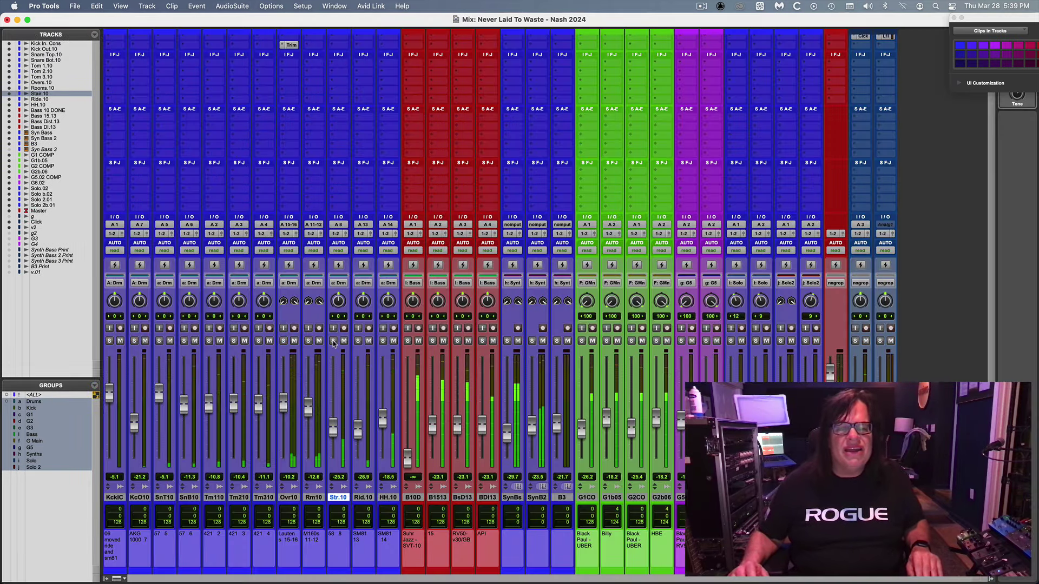
drag(334, 438, 334, 428)
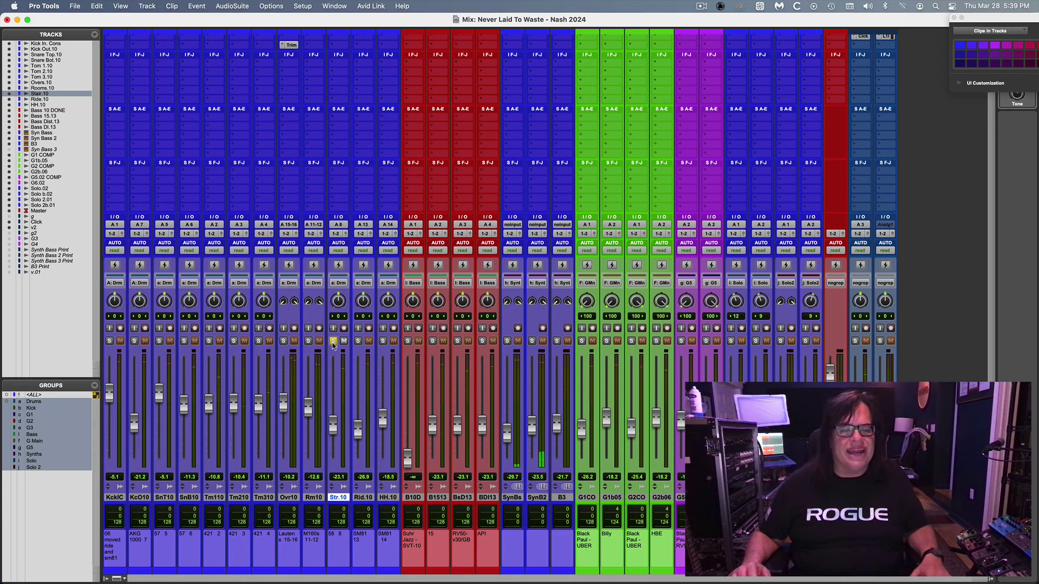
Move Ride.10 and HH.10 before Overs.10, pan the ride, unsolo, and raise Ride to -17.9 dB.
click(291, 498)
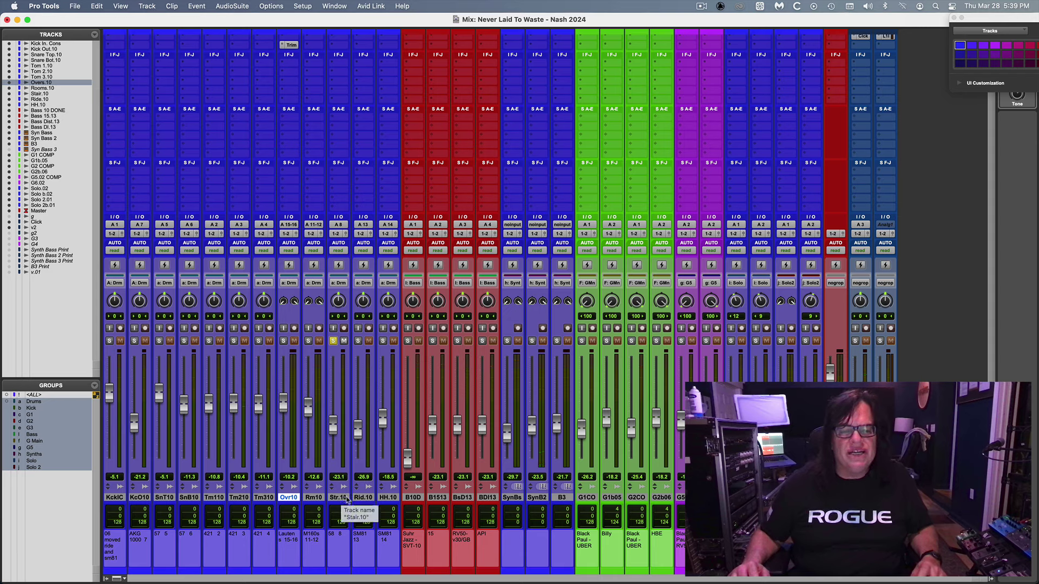
click(363, 498)
shift+click(387, 498)
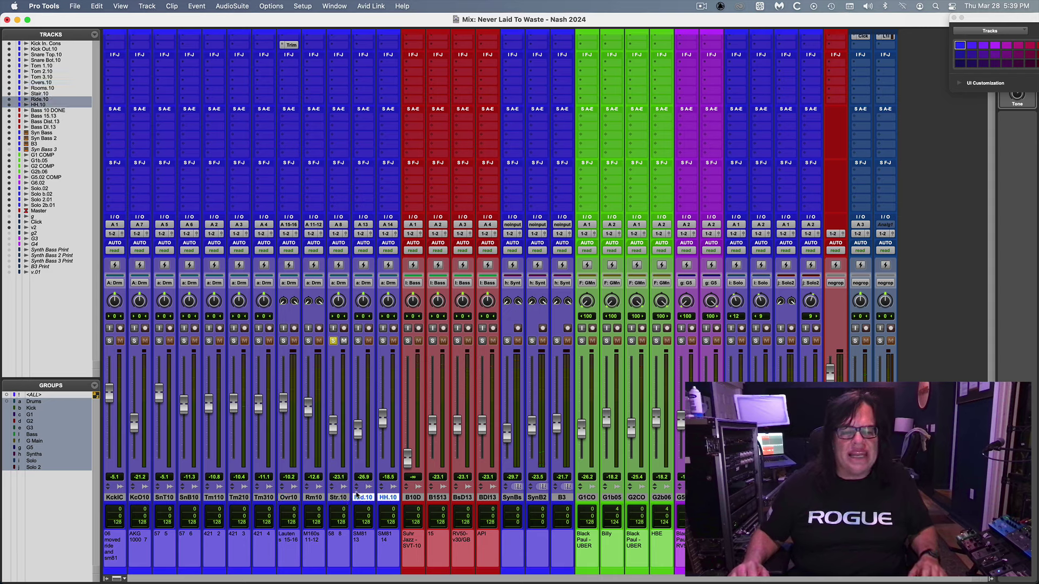
drag(358, 499, 273, 391)
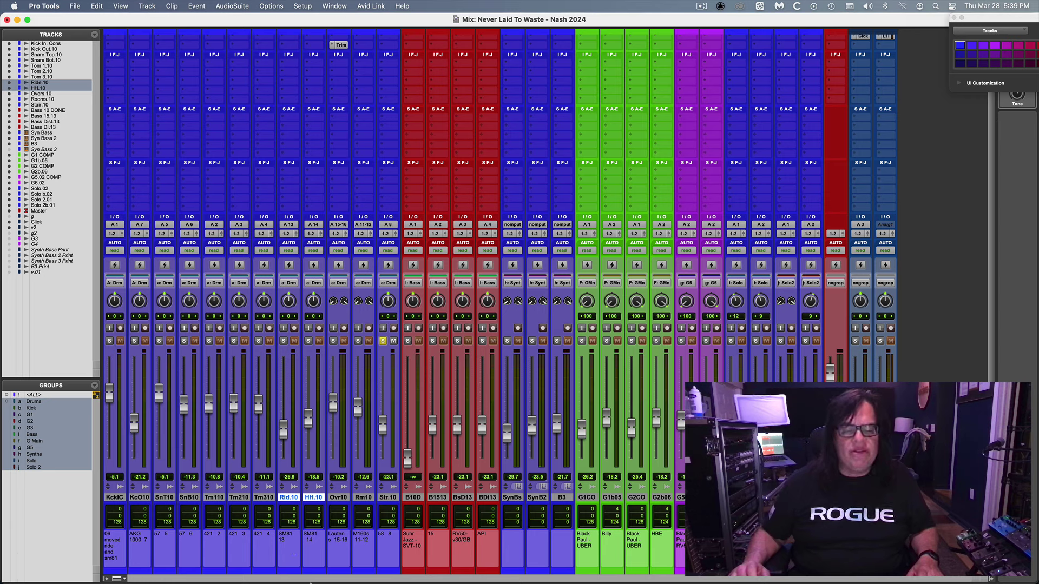
drag(288, 308, 284, 316)
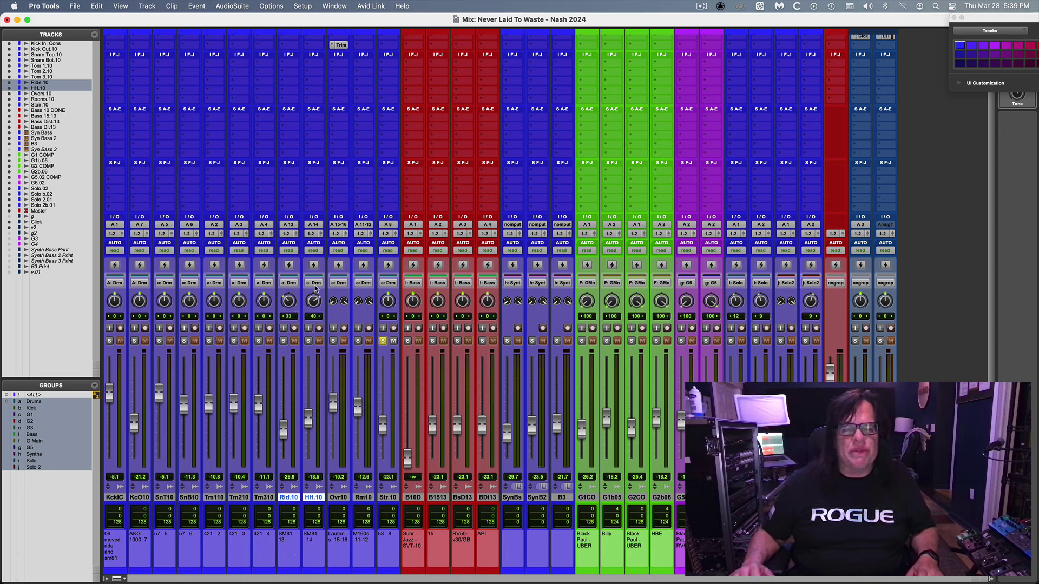
click(382, 341)
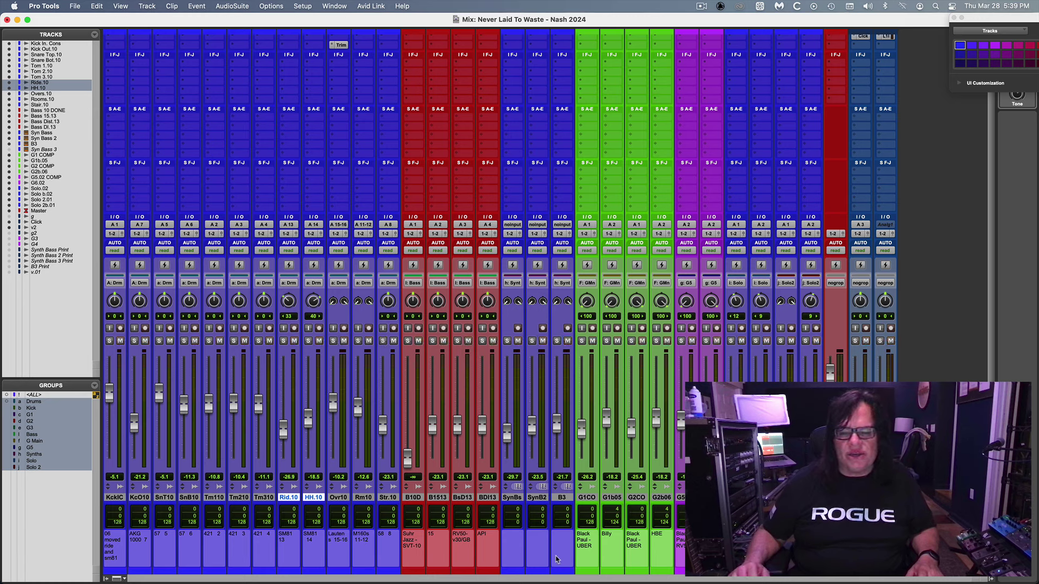
mouse_move(283, 433)
mouse_down()
mouse_move(284, 414)
mouse_move(283, 423)
mouse_up()
Read the mic notes for Ride.10, HH.10, Overs.10, Rooms.10 and Stair.10, closing without changes.
double_click(288, 497)
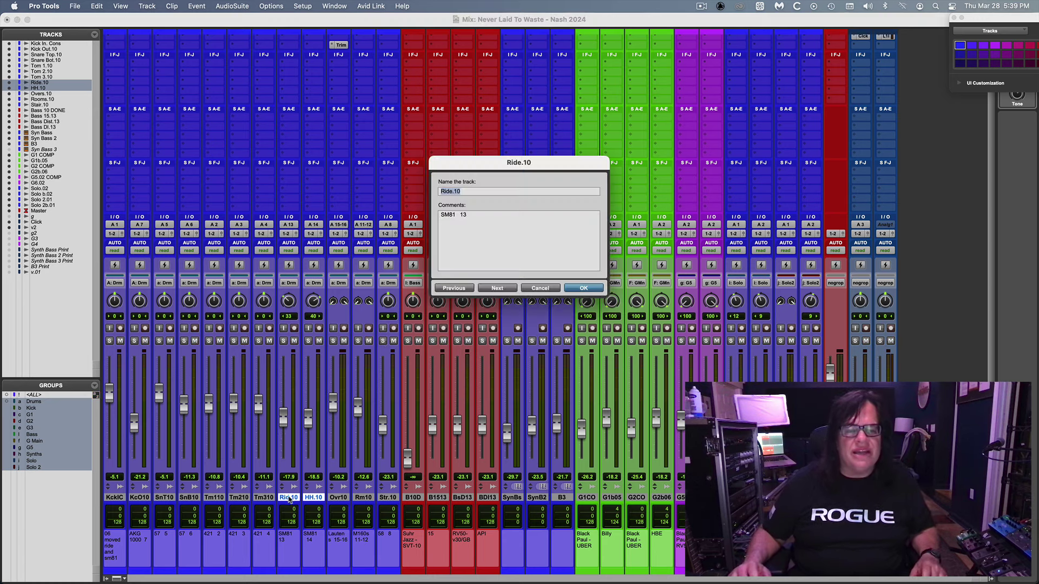
click(490, 289)
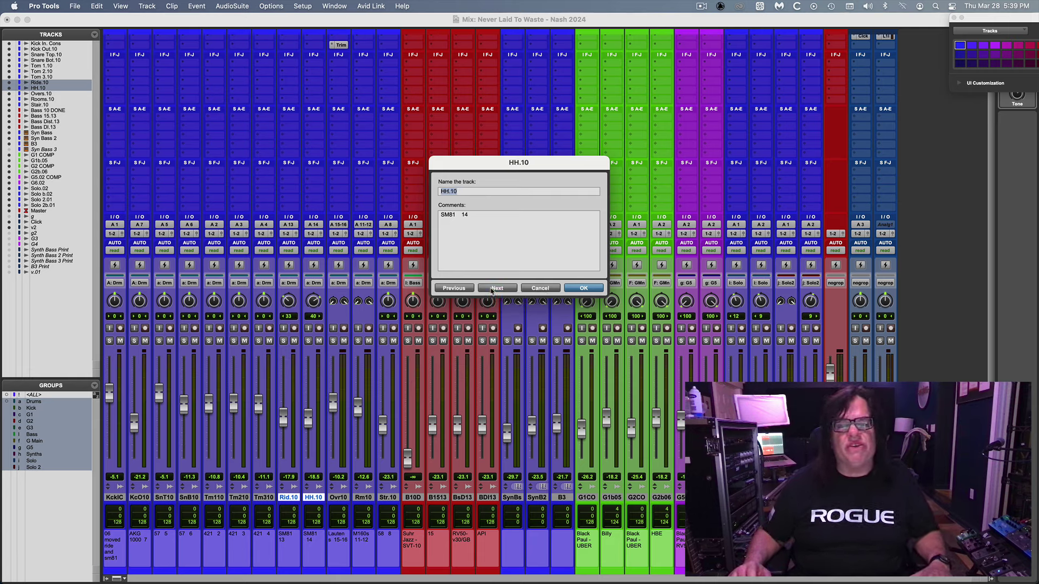
click(491, 288)
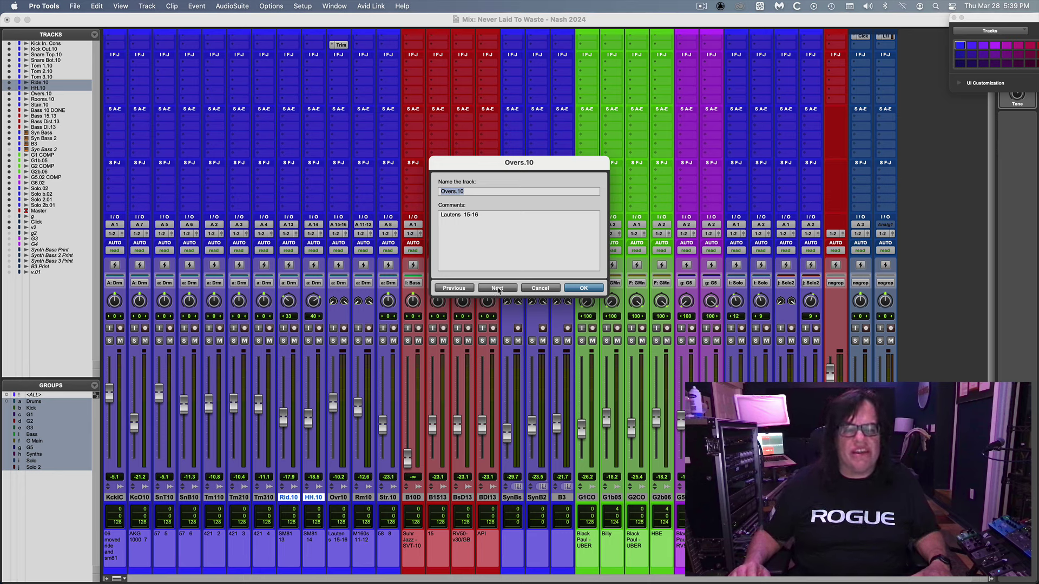
click(497, 289)
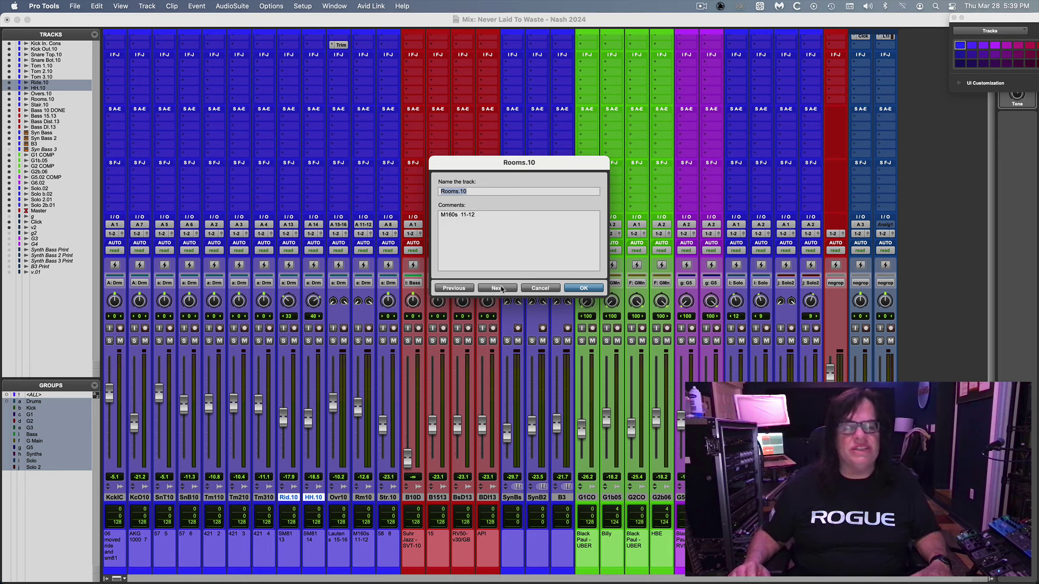
click(497, 288)
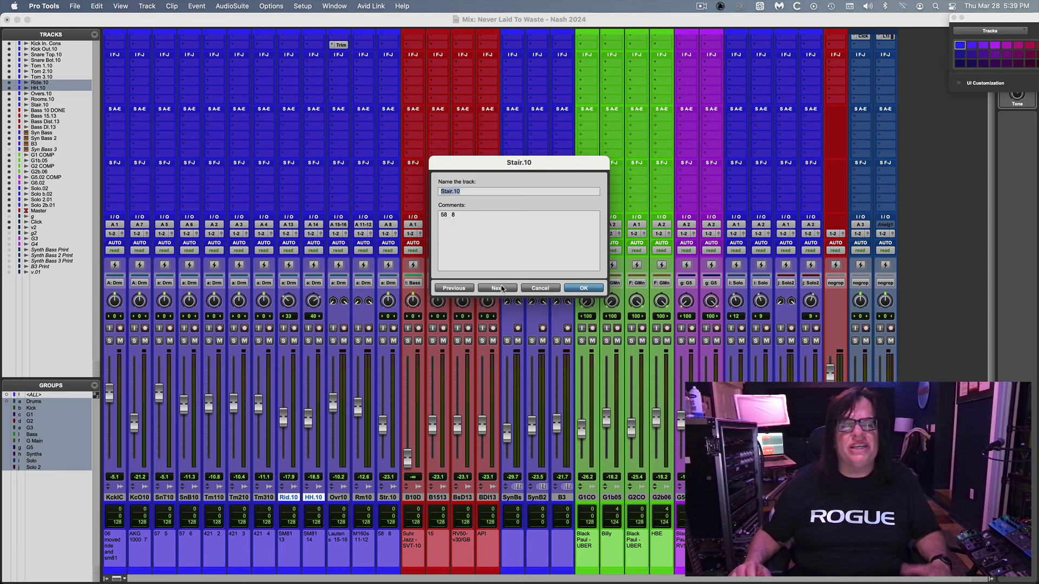
click(540, 289)
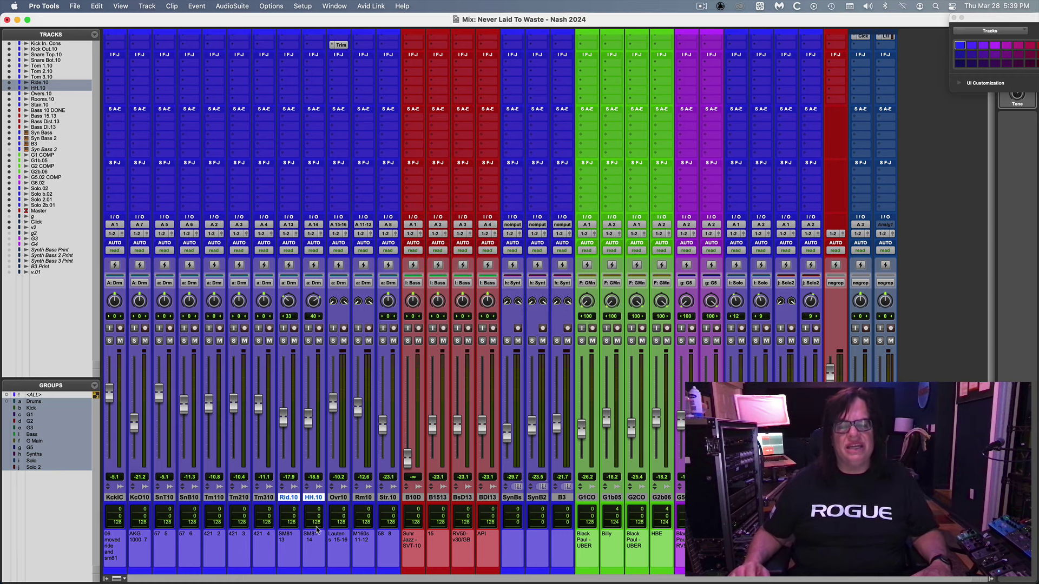
Select Stair.10, solo the Drums group and play it back.
click(393, 498)
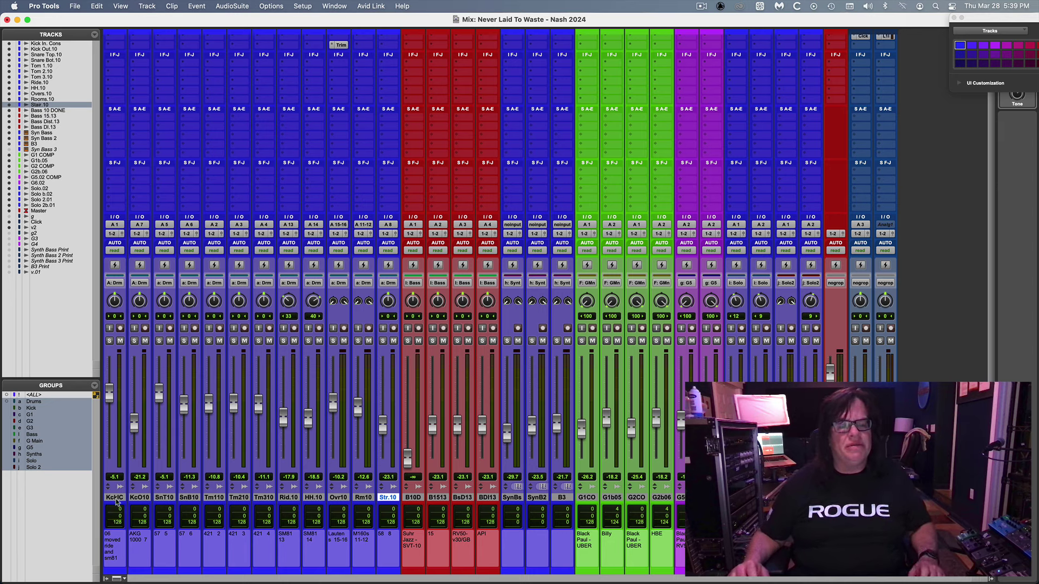
click(134, 340)
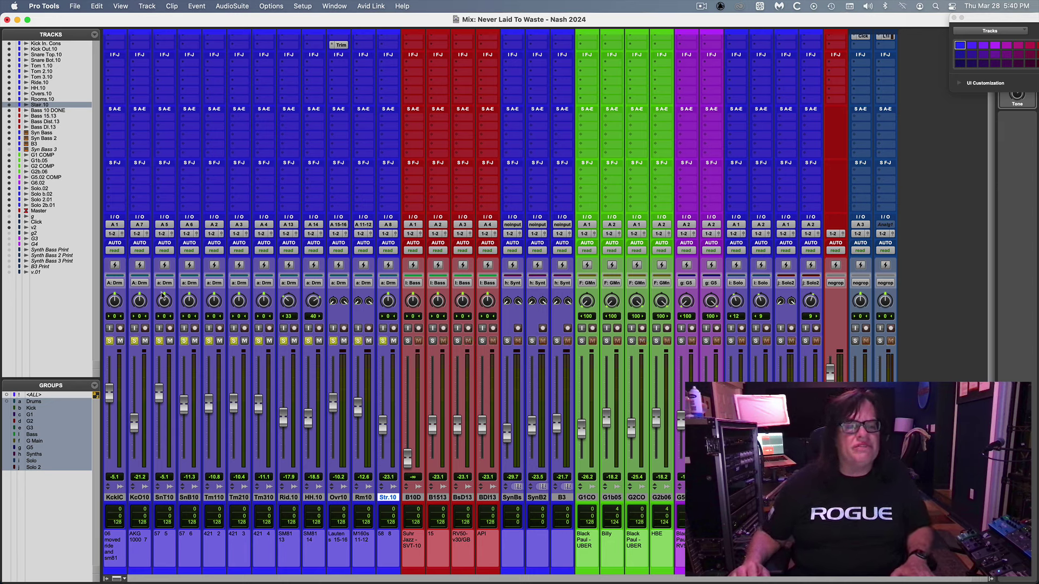
key(space)
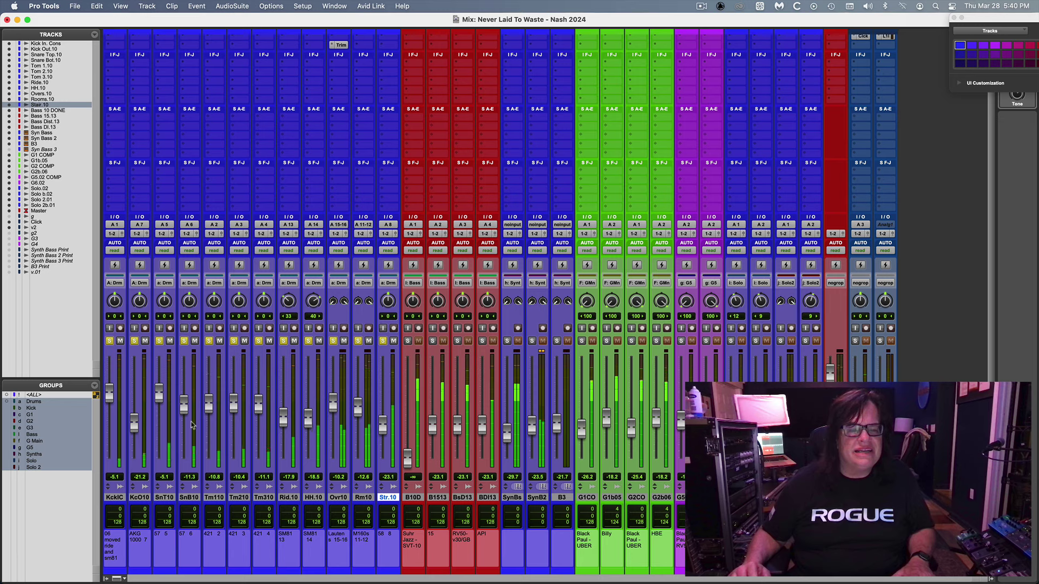
Review comments from Kick In. Cons through Tom 3.10, cancel, and return to the Mix window.
double_click(116, 498)
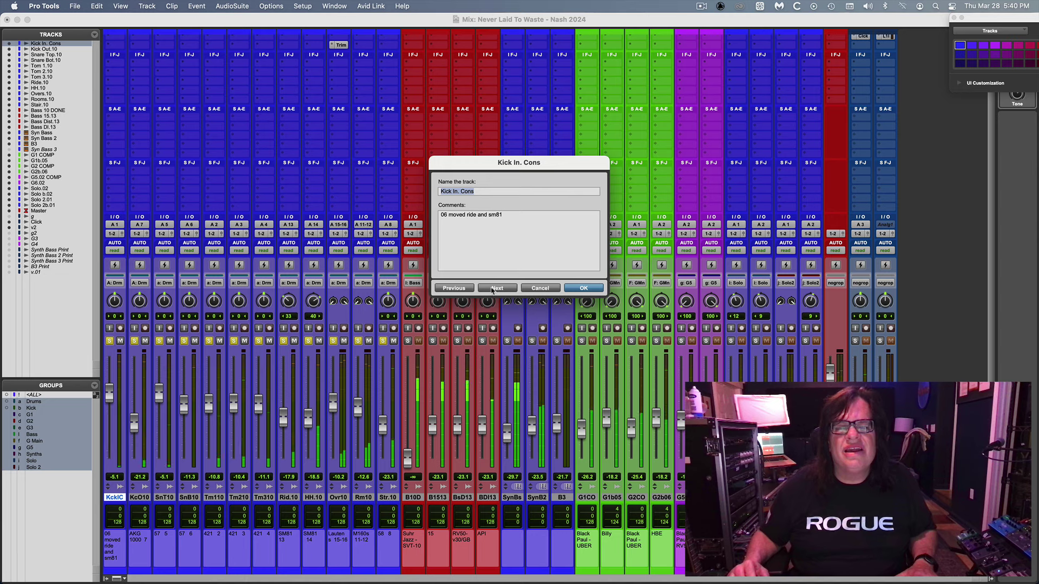
click(492, 290)
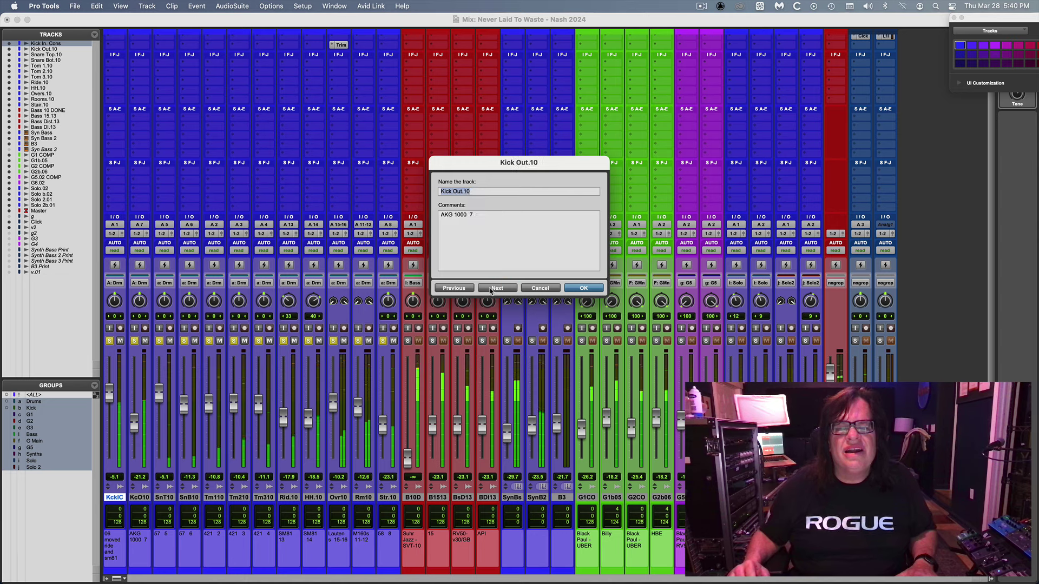
click(491, 290)
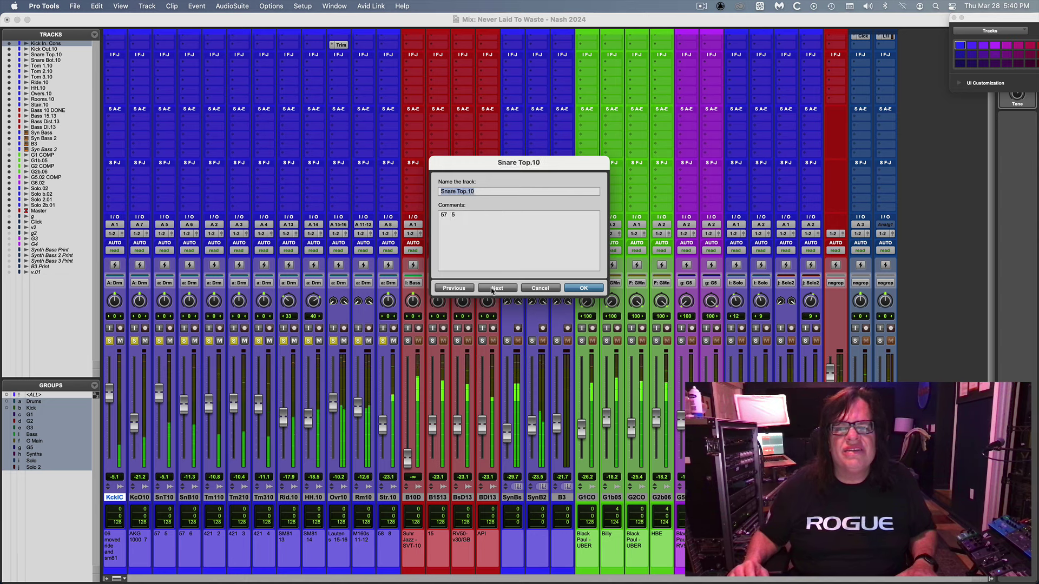
click(493, 289)
click(492, 289)
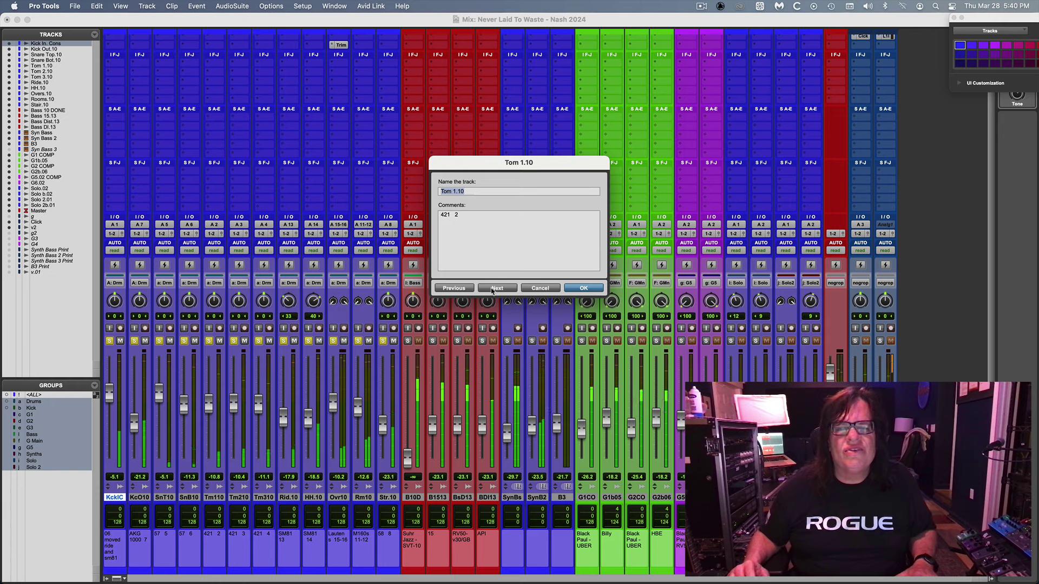
click(492, 290)
click(492, 289)
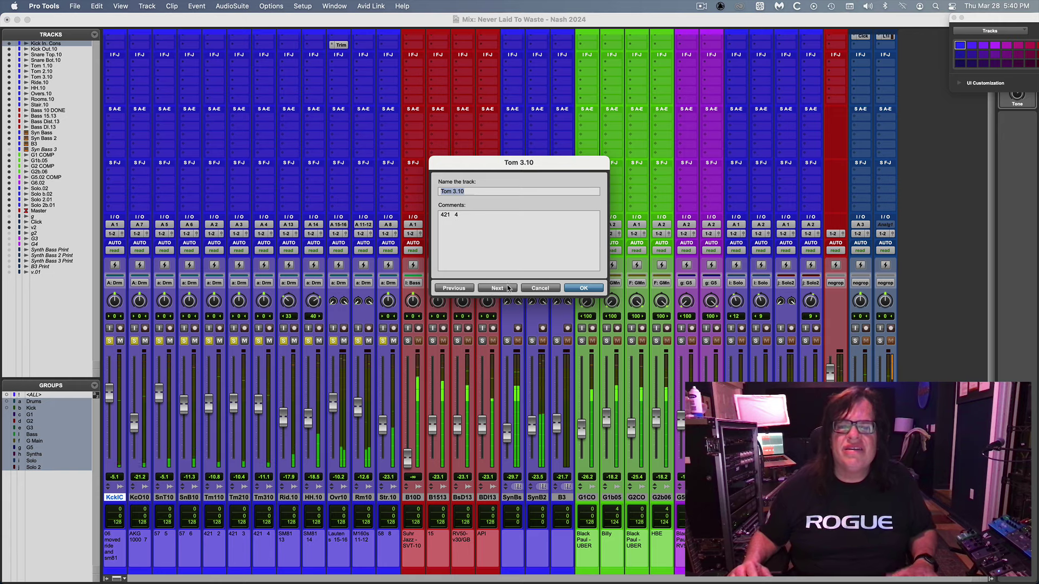
click(549, 290)
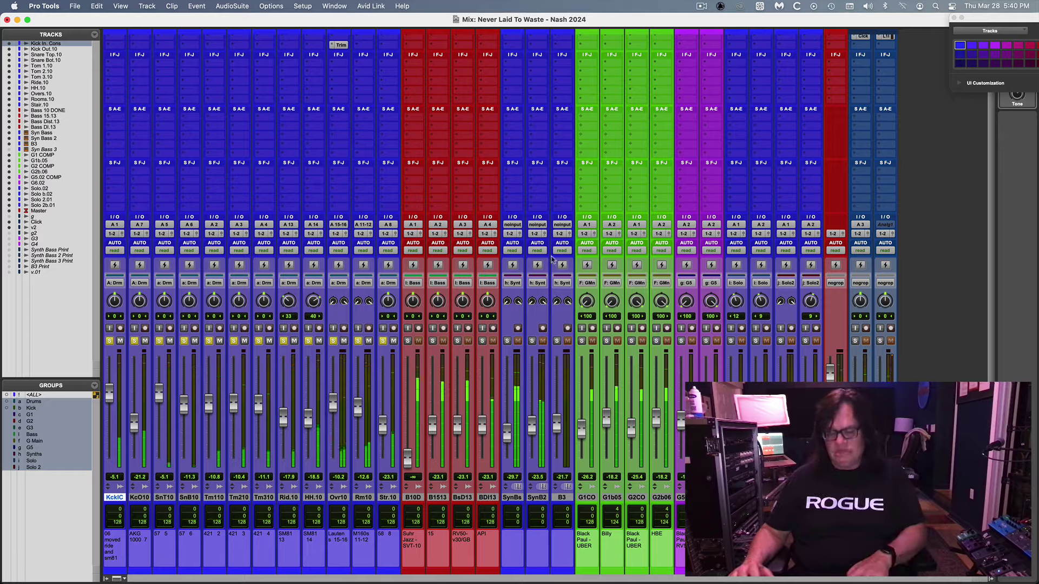
key(super+equal)
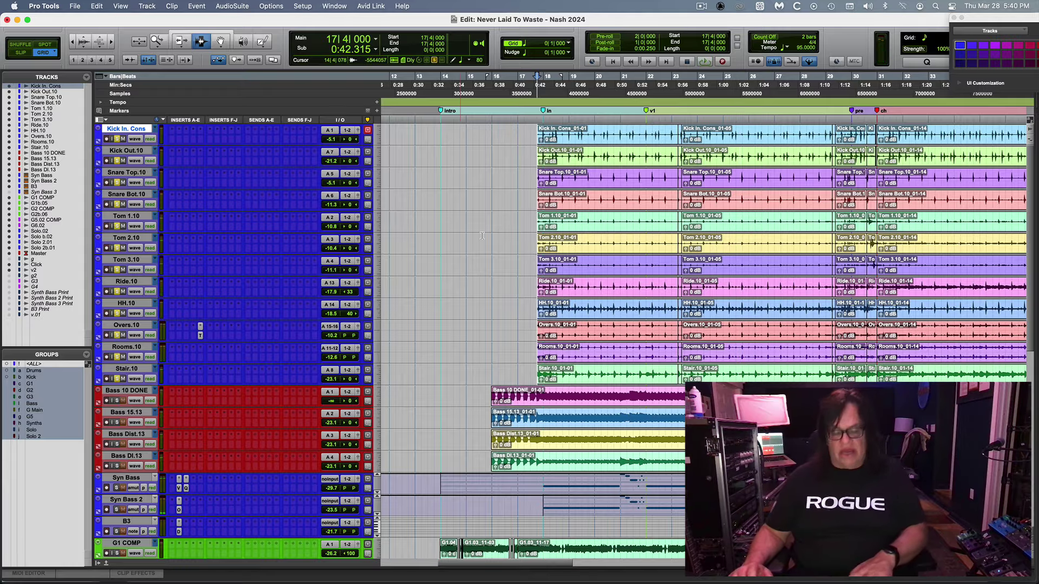
key(super+equal)
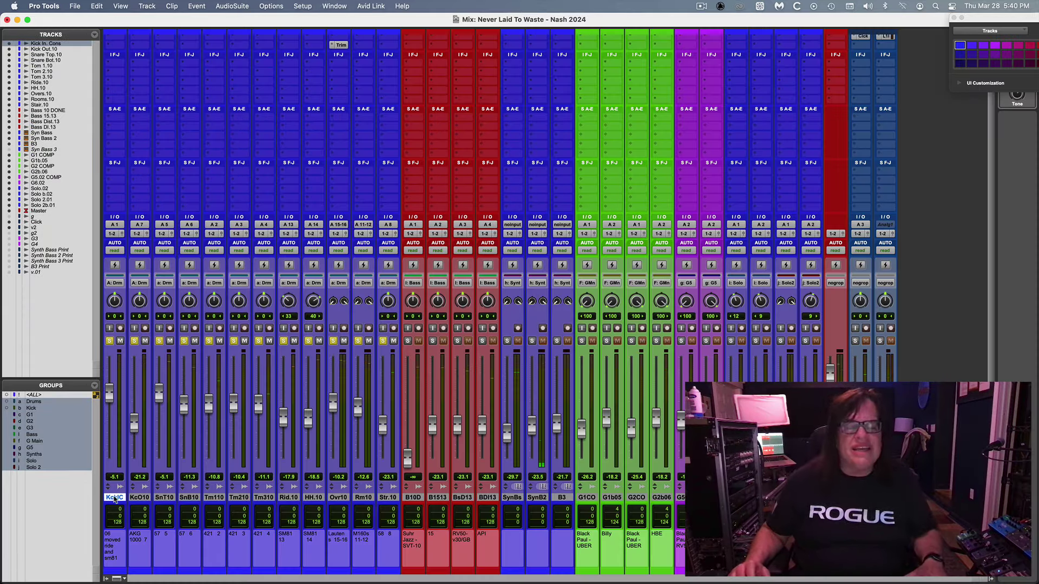
Change the Kick In. Cons comment to 'Beta52', then reopen its details and advance to Kick Out.10.
double_click(114, 498)
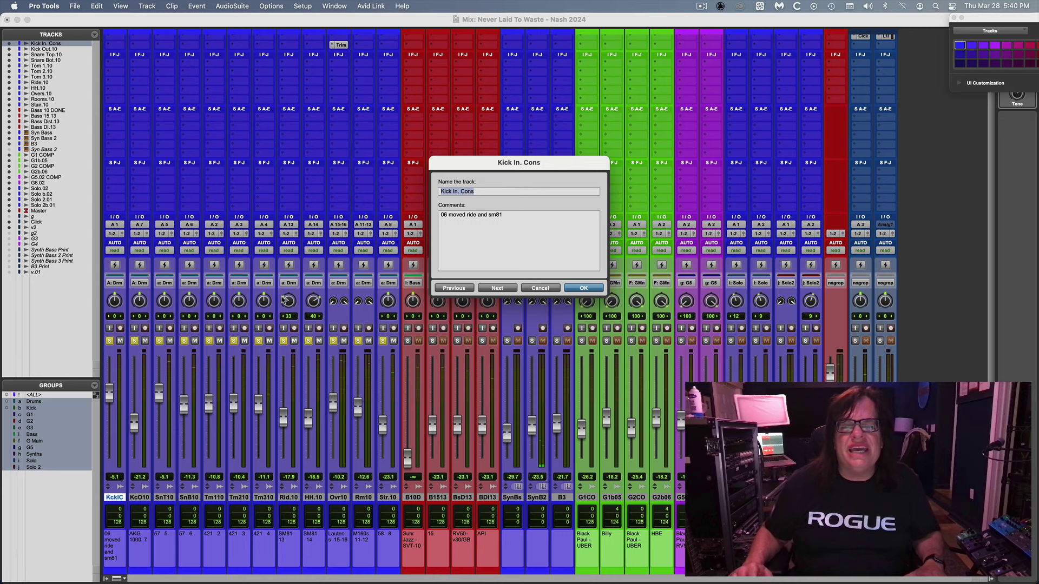
click(508, 211)
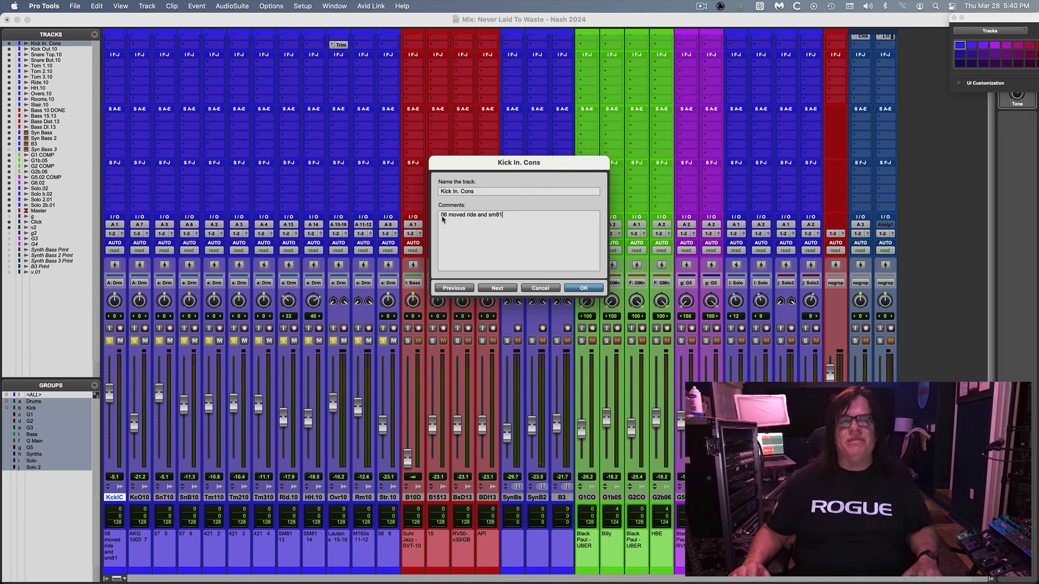
key(super+a)
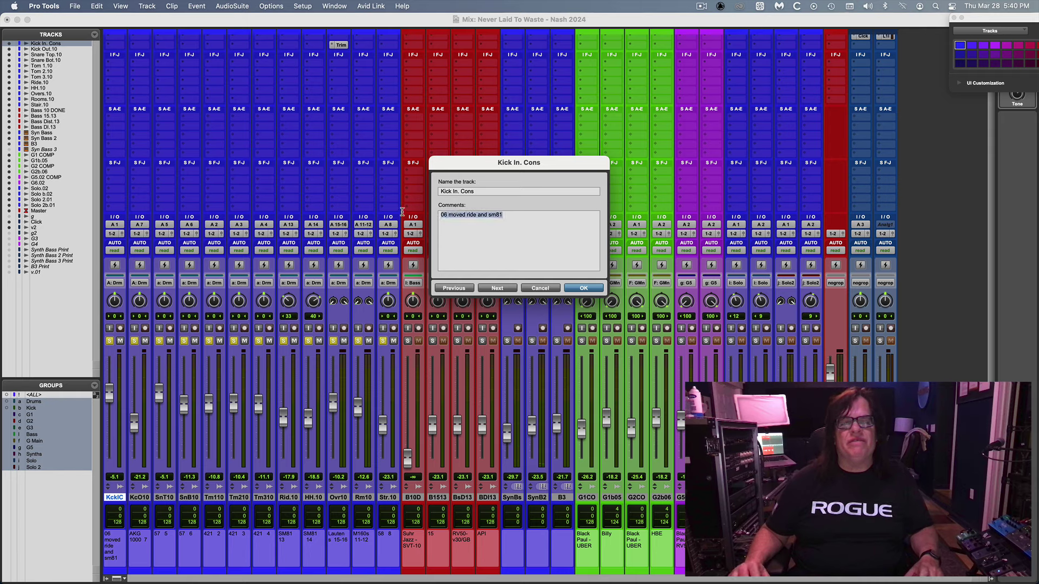
text(Beta52)
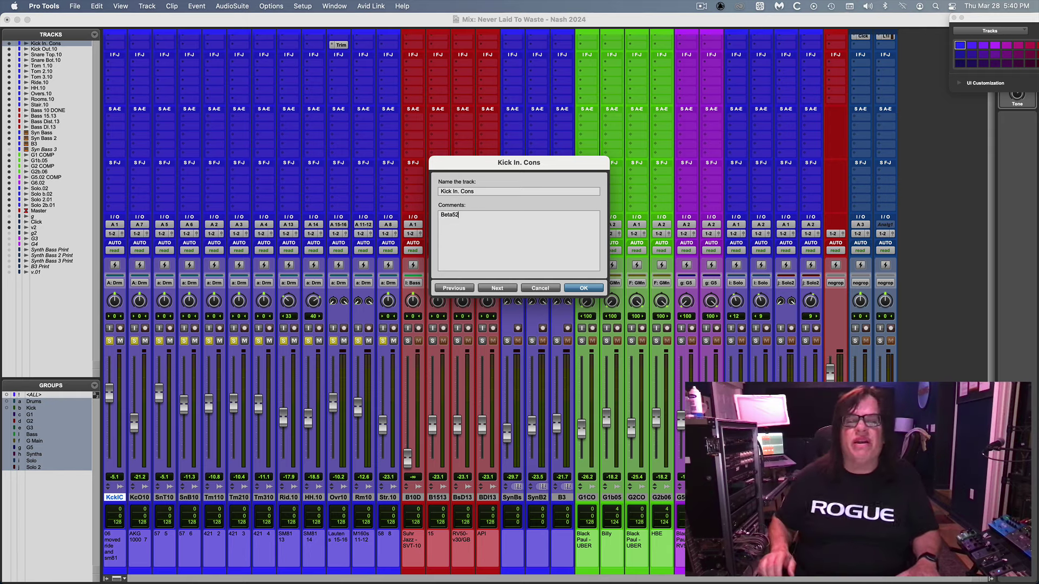
key(Return)
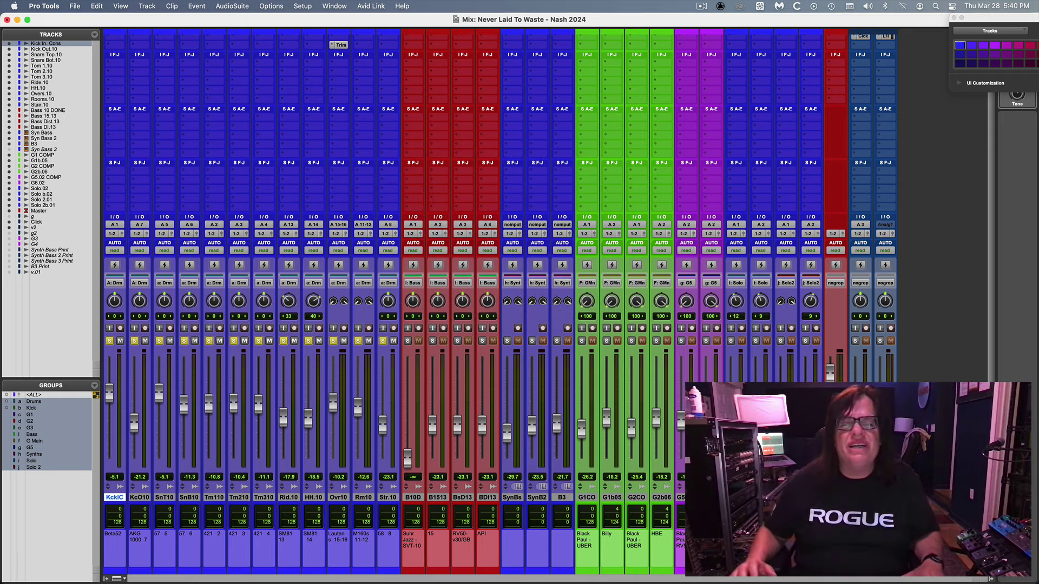
double_click(115, 498)
click(495, 288)
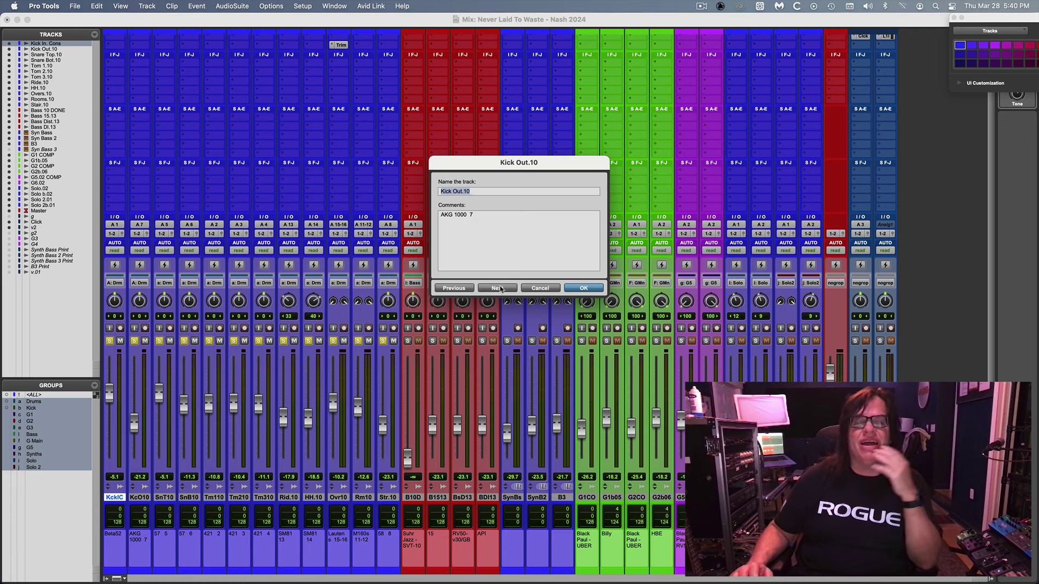
Step through the Snare, Tom, Ride, HH, Overs, Rooms and Stair.10 comments, then cancel the dialog.
click(500, 288)
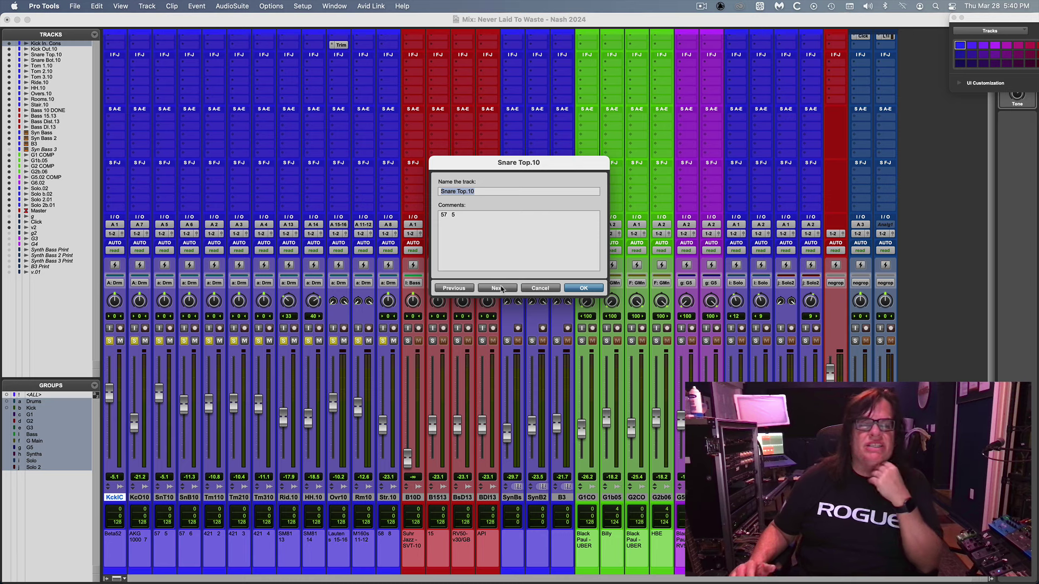
click(501, 288)
click(501, 288)
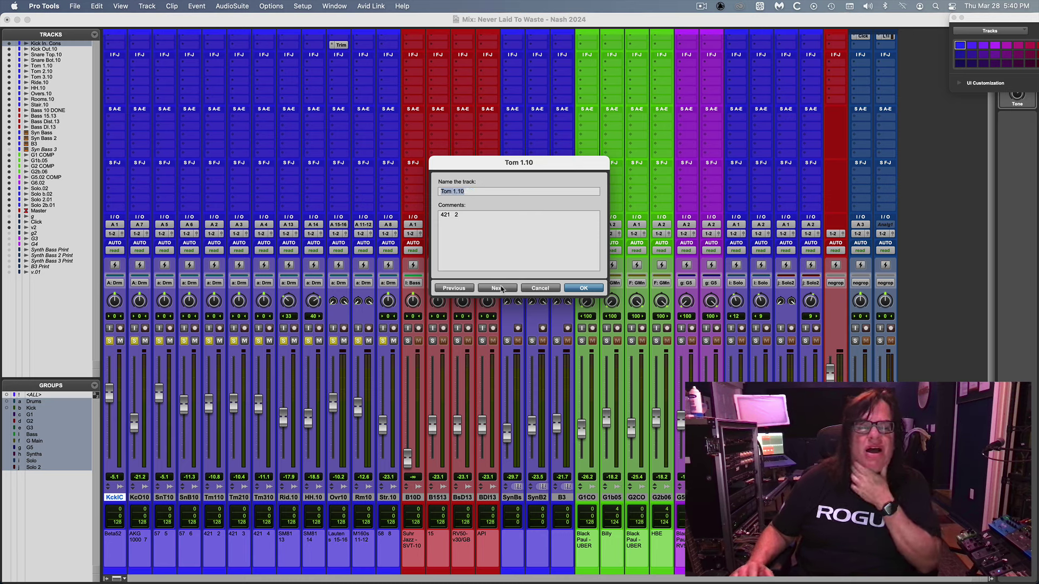
click(501, 289)
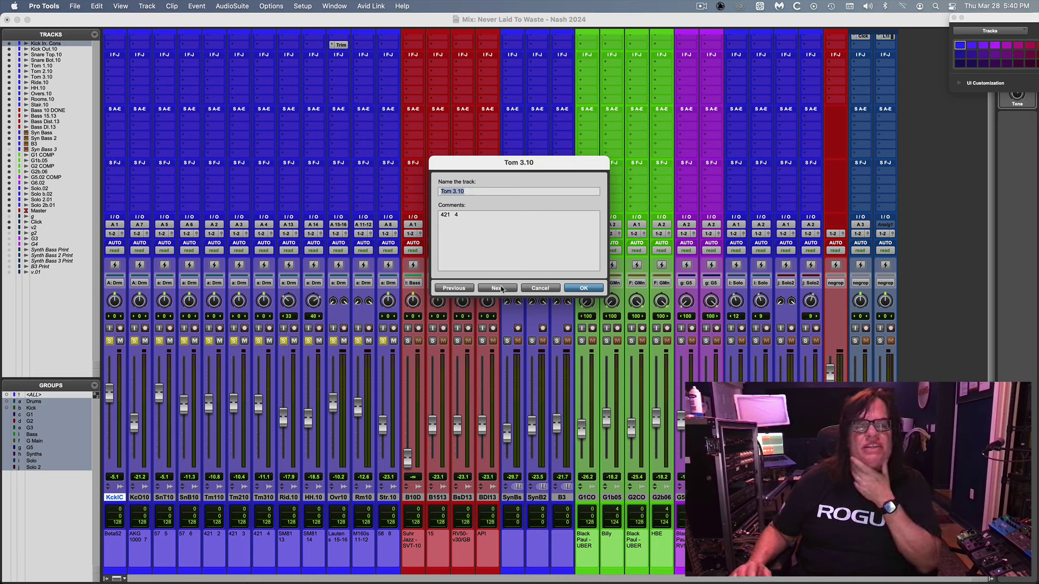
click(501, 288)
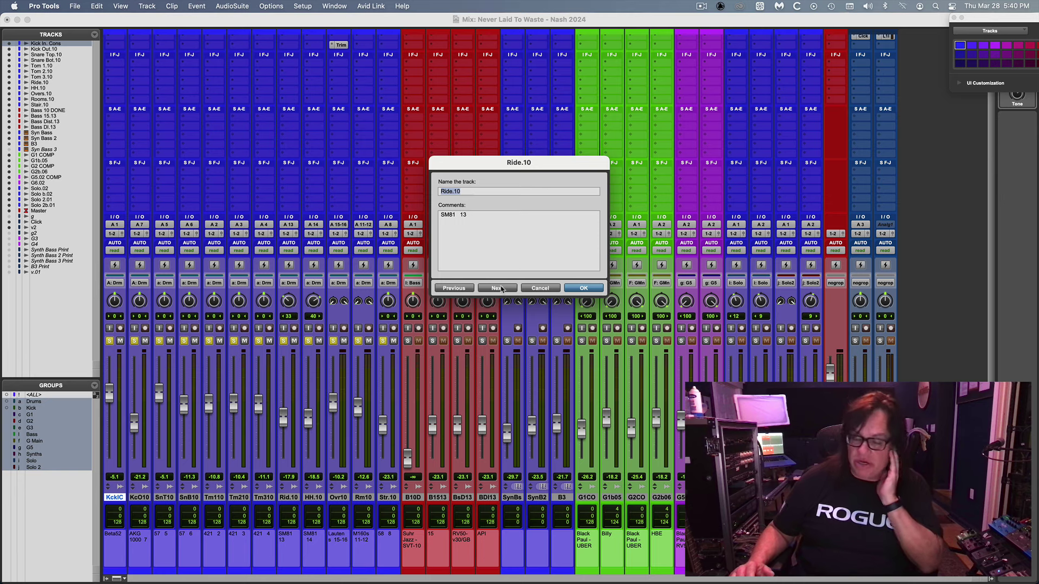
click(501, 288)
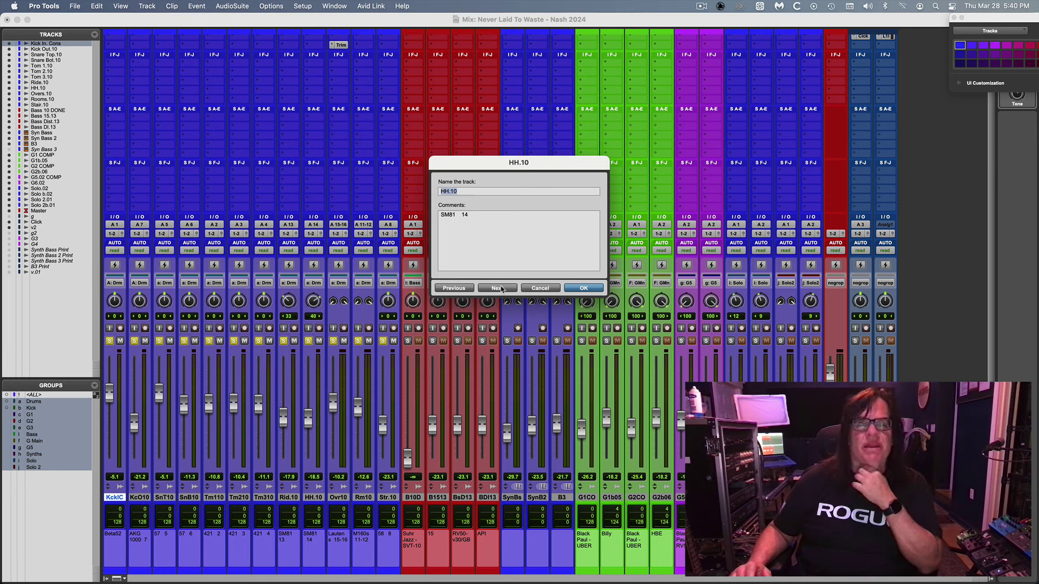
click(502, 289)
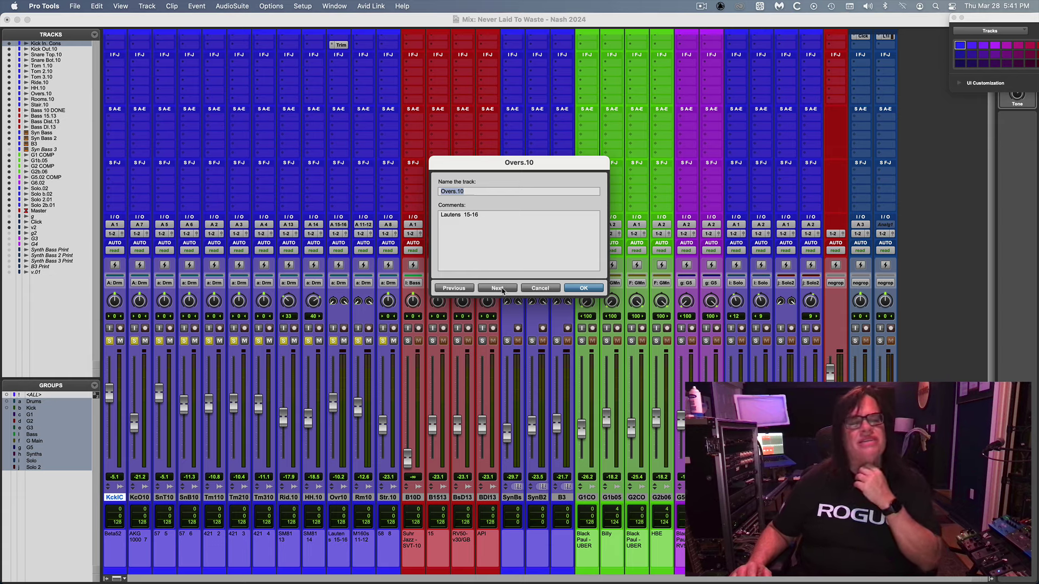
click(499, 290)
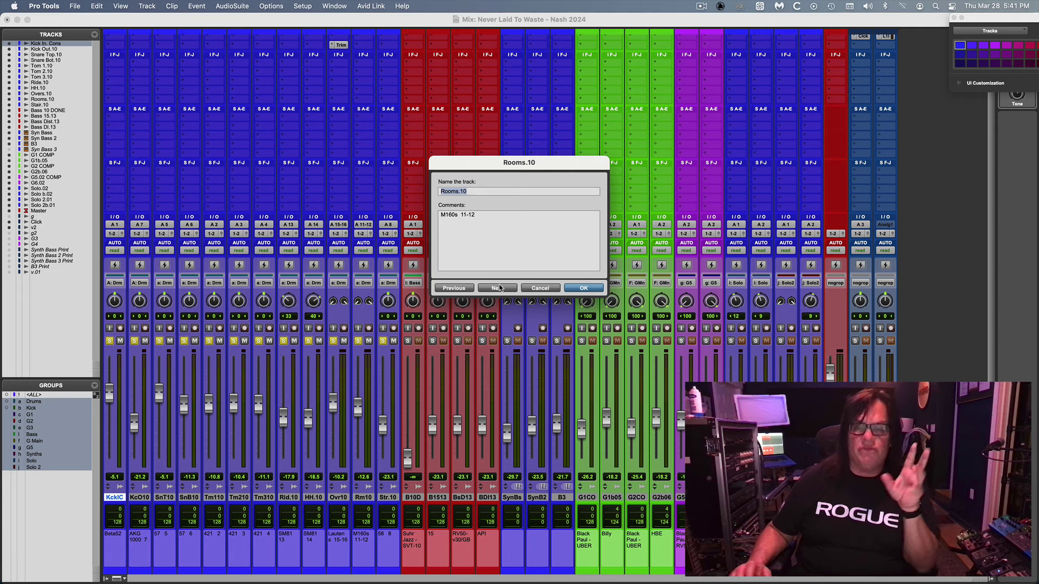
click(502, 289)
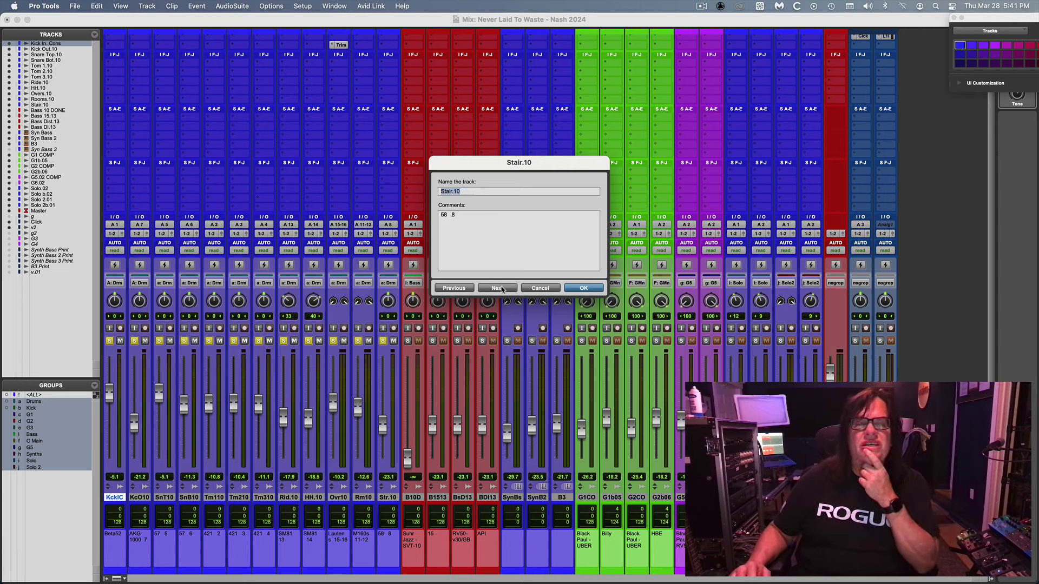
click(529, 288)
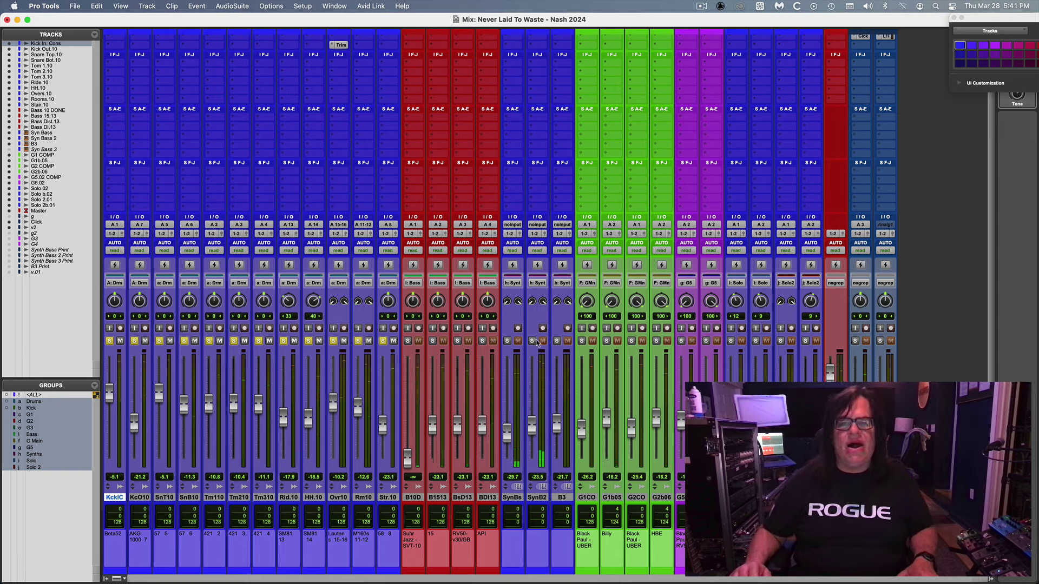
Play the song, raise the grouped SynBs, SynB2 and B3 faders about 7 dB, and show the inserts.
key(super+equal)
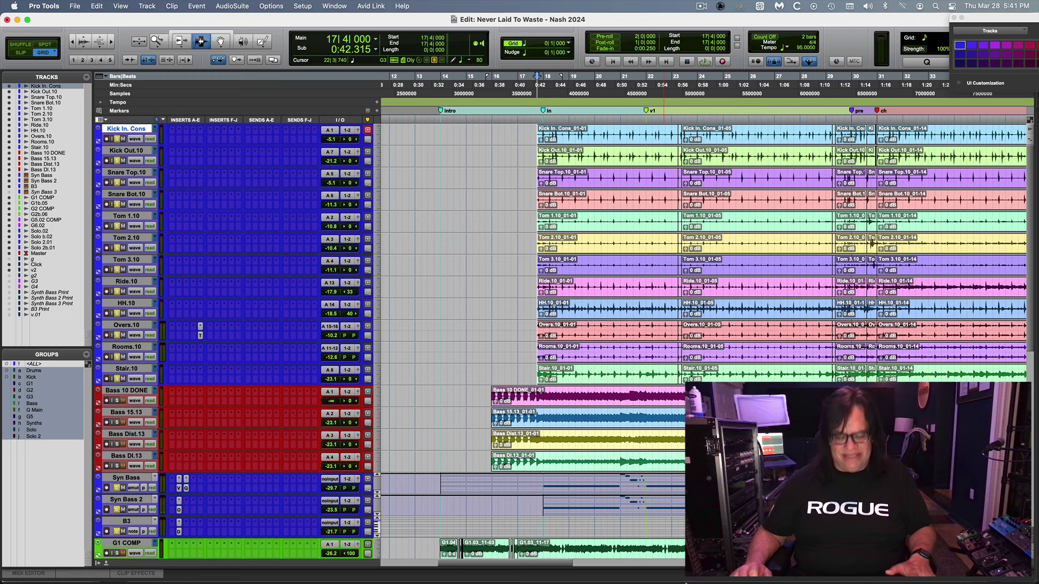
mouse_move(679, 566)
key(space)
key(super+equal)
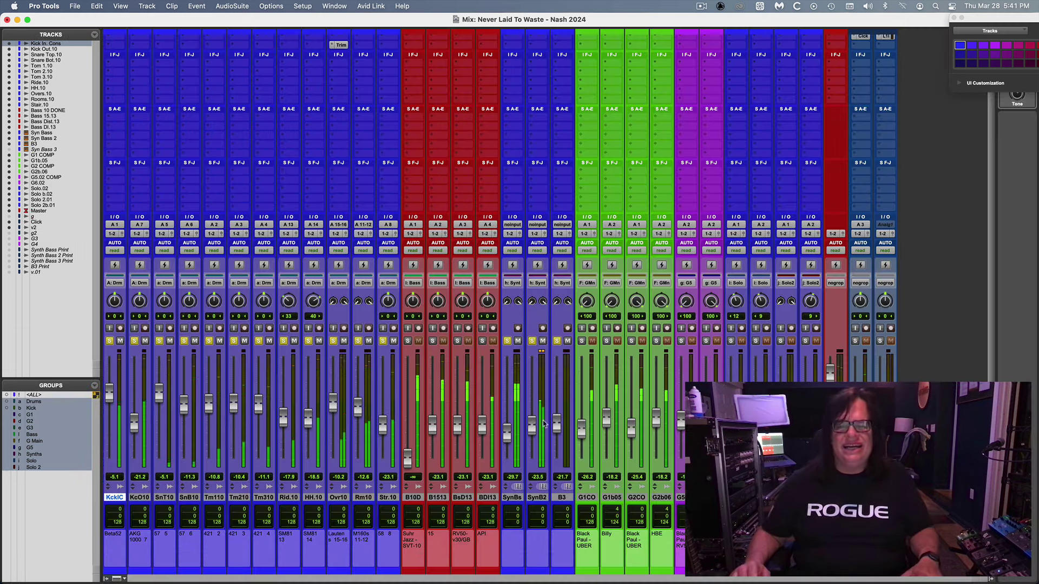
drag(531, 434, 532, 425)
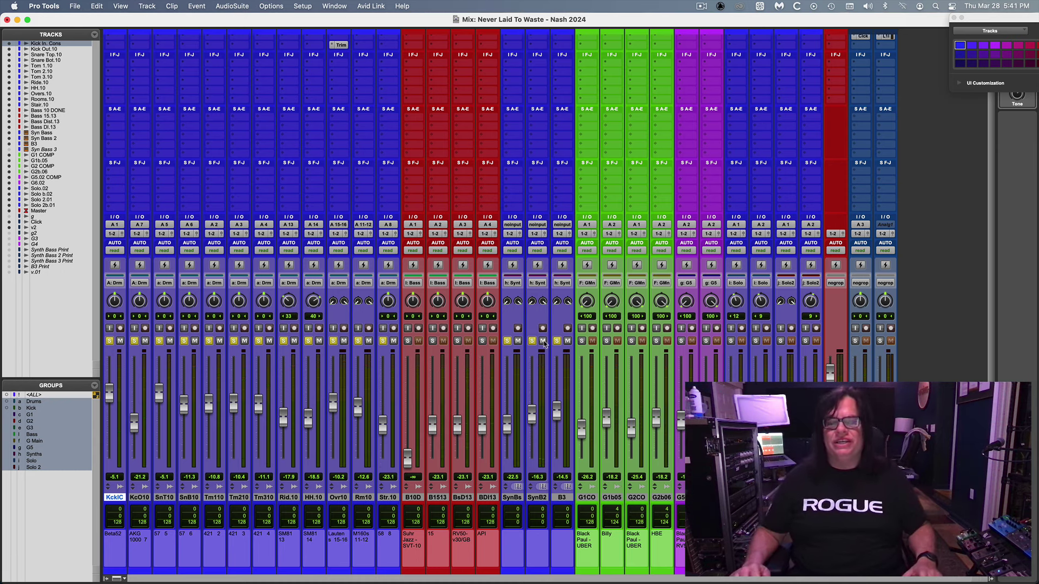
drag(991, 350, 1003, 267)
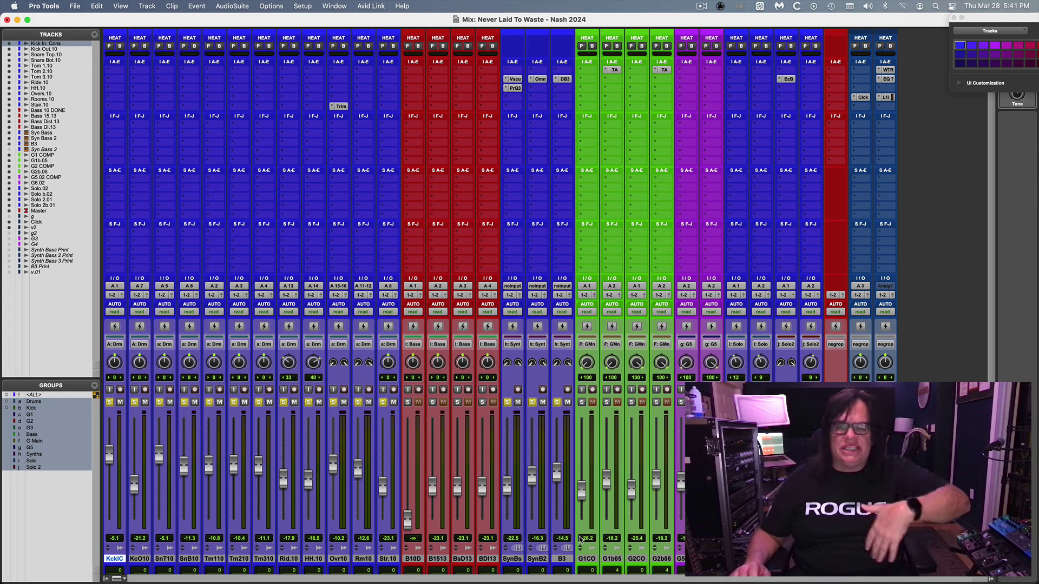
Lower the B3 track to -16.3 and solo the B10D bass.
click(562, 560)
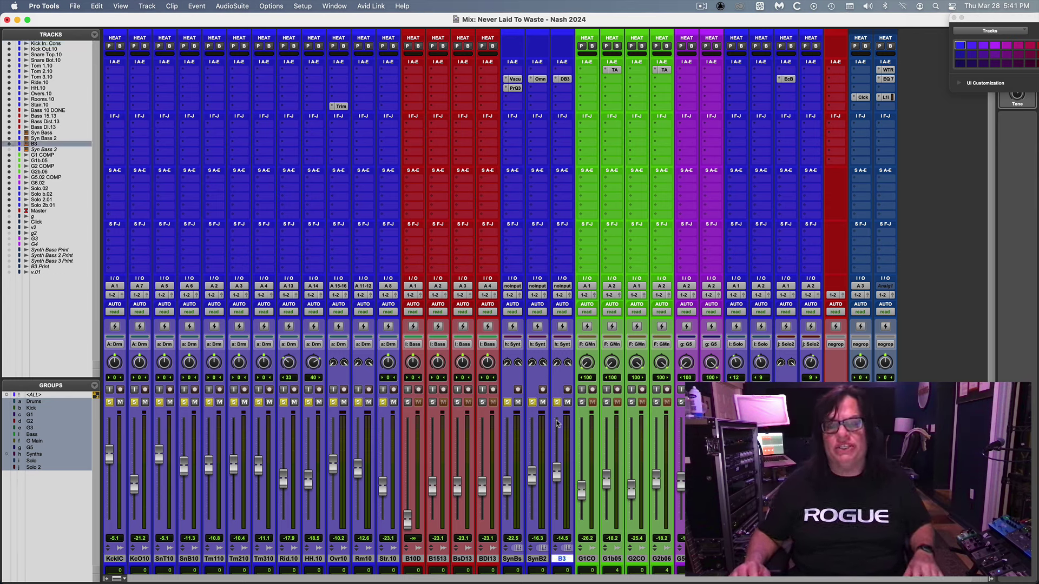
key(super+equal)
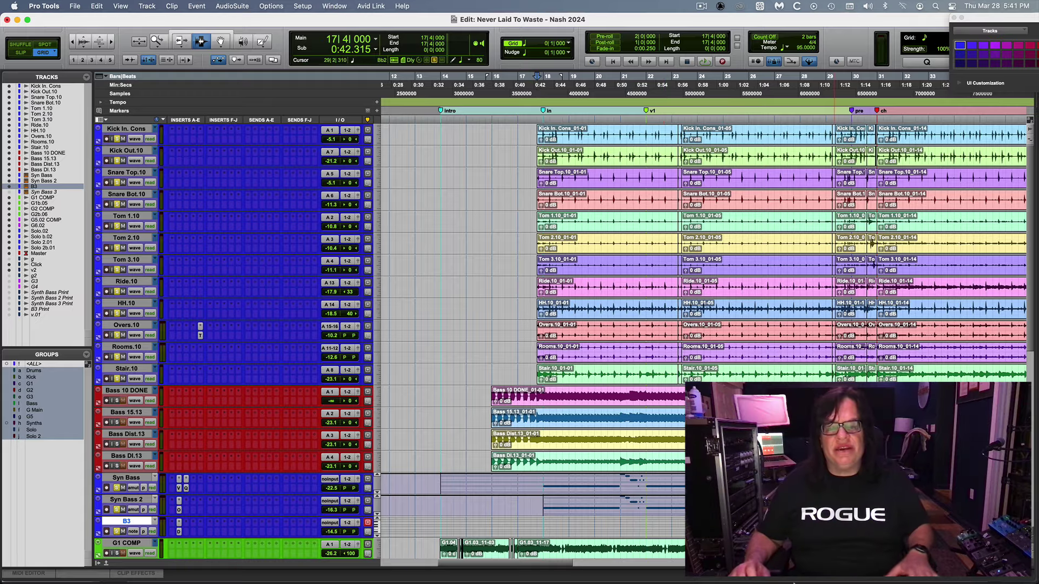
key(super+bracketleft)
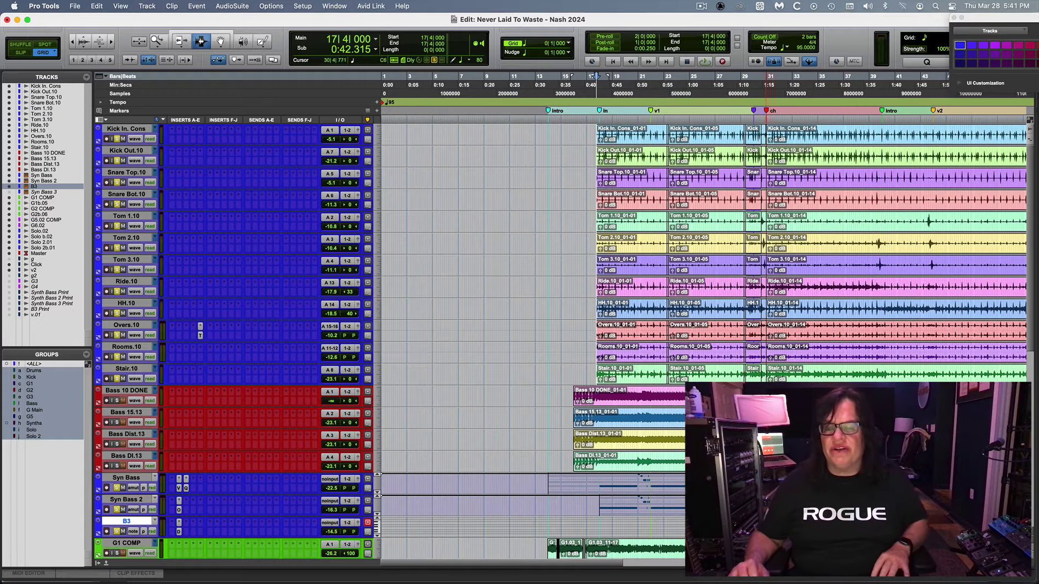
click(763, 303)
key(super+equal)
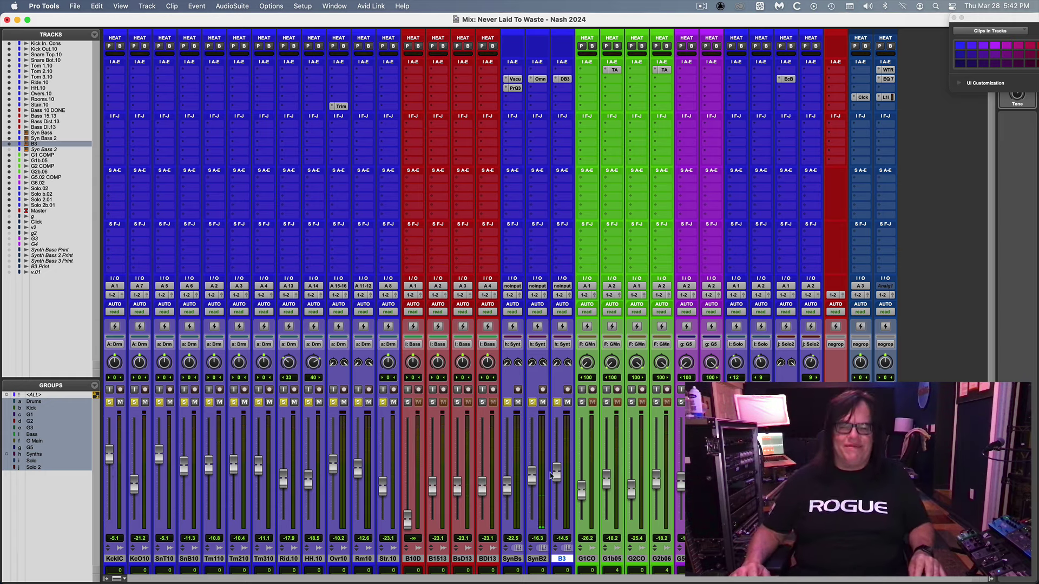
drag(552, 476, 556, 479)
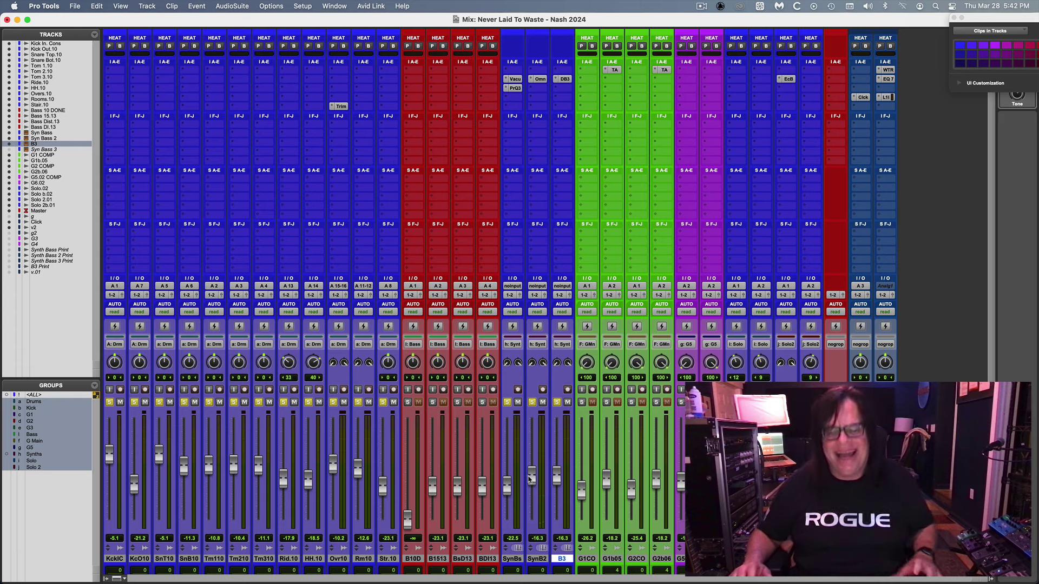
click(408, 406)
Place the playback start at bar 15|4, zoomed in around the intro.
key(super+equal)
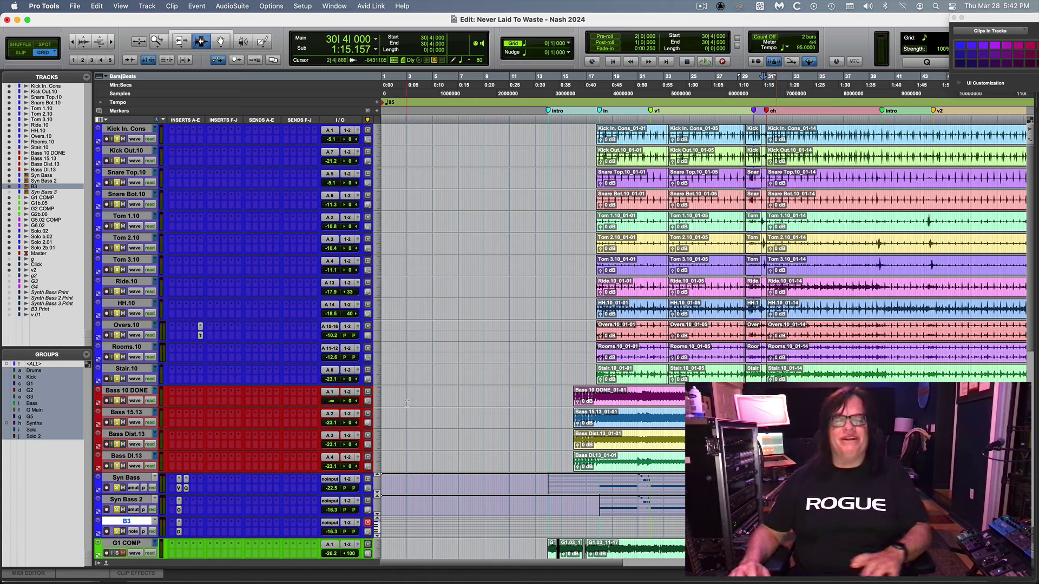
click(574, 410)
key(super+bracketright)
key(super+bracketright)
key(super+bracketright)
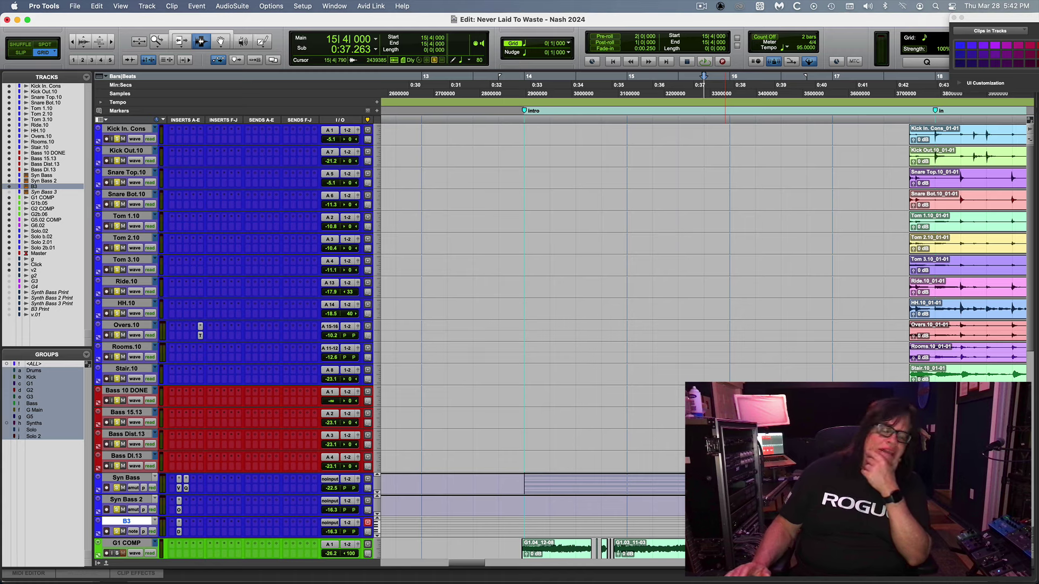
Play Never Laid To Waste from bar 15|4, then bring up the Mix window.
key(super+bracketleft)
key(super+bracketleft)
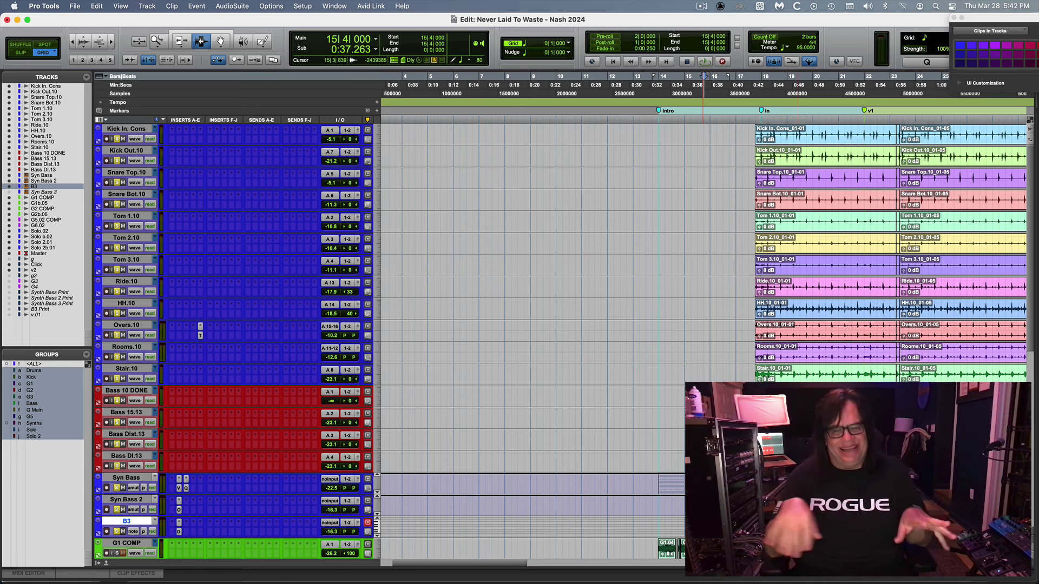
key(space)
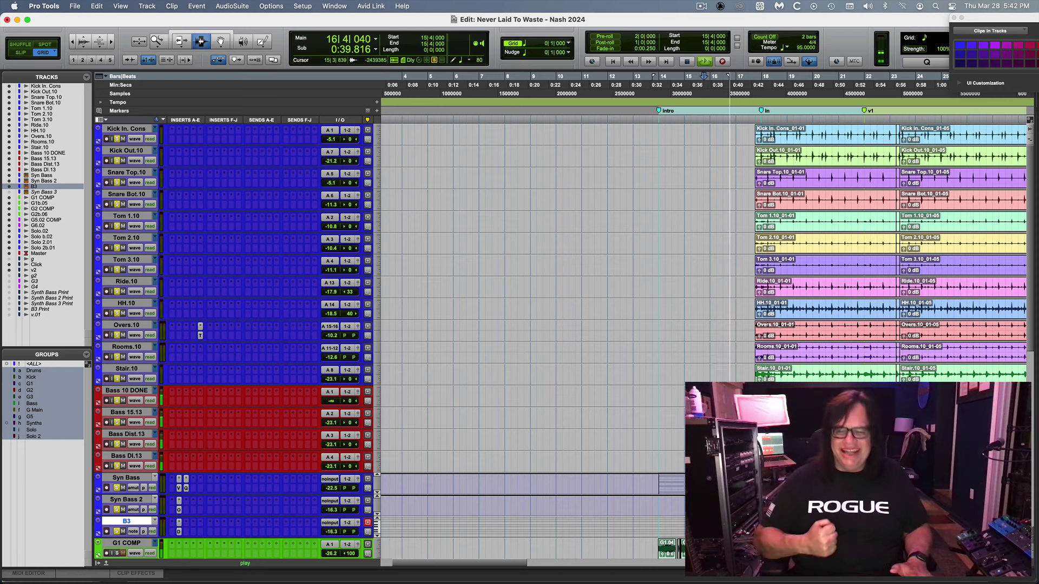
key(space)
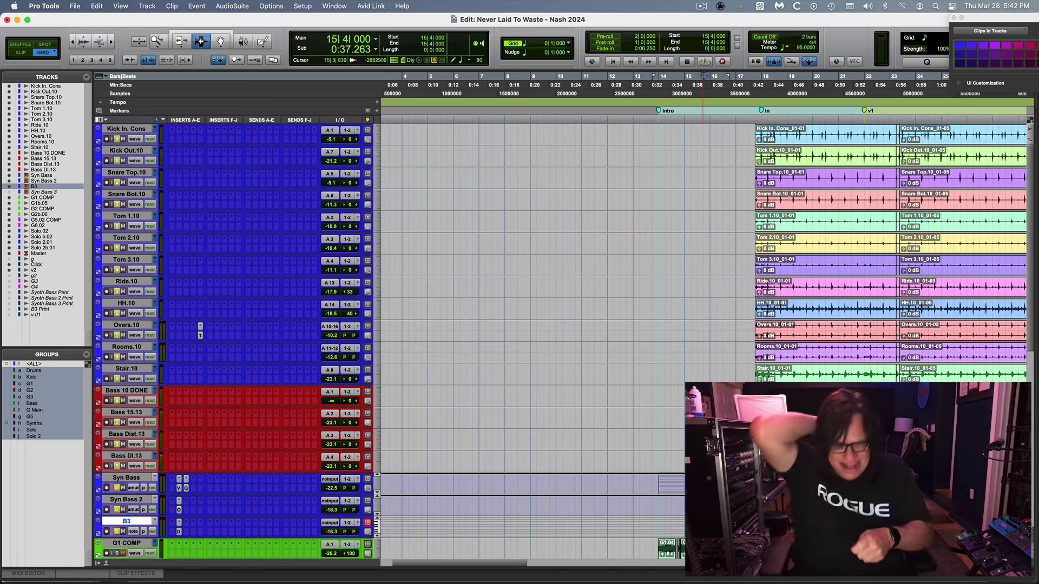
key(space)
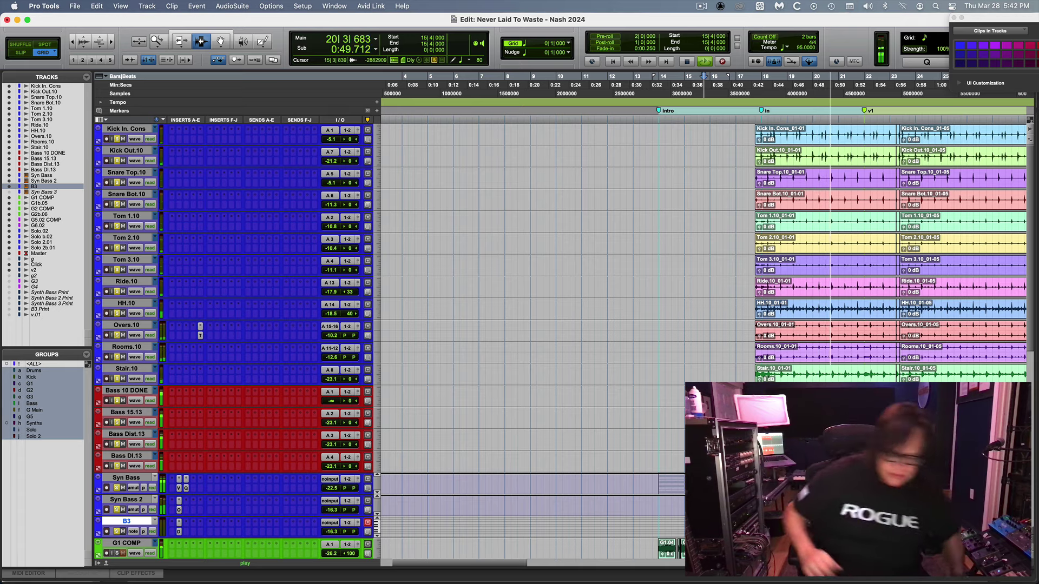
key(super+equal)
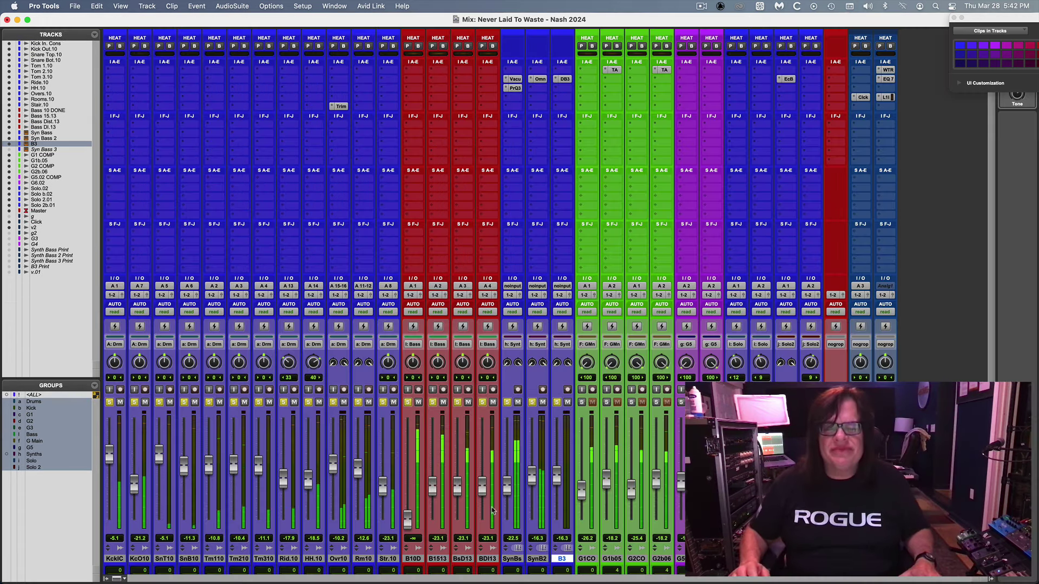
Lower Syn Bass 2, Bass 15.13 and Bass Dist.13, stop playback, and clear all solos.
drag(531, 476, 530, 483)
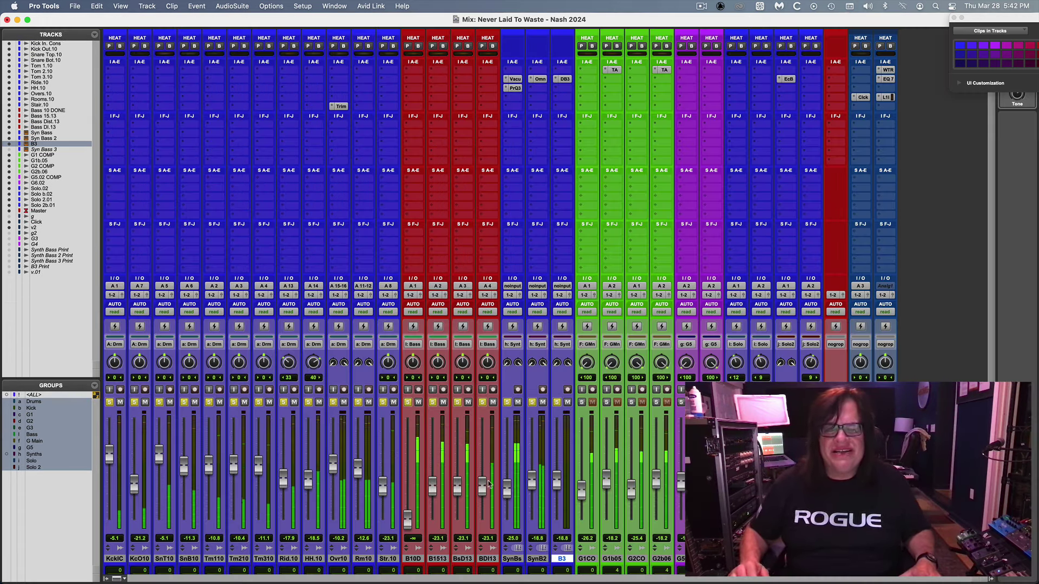
drag(432, 481, 533, 485)
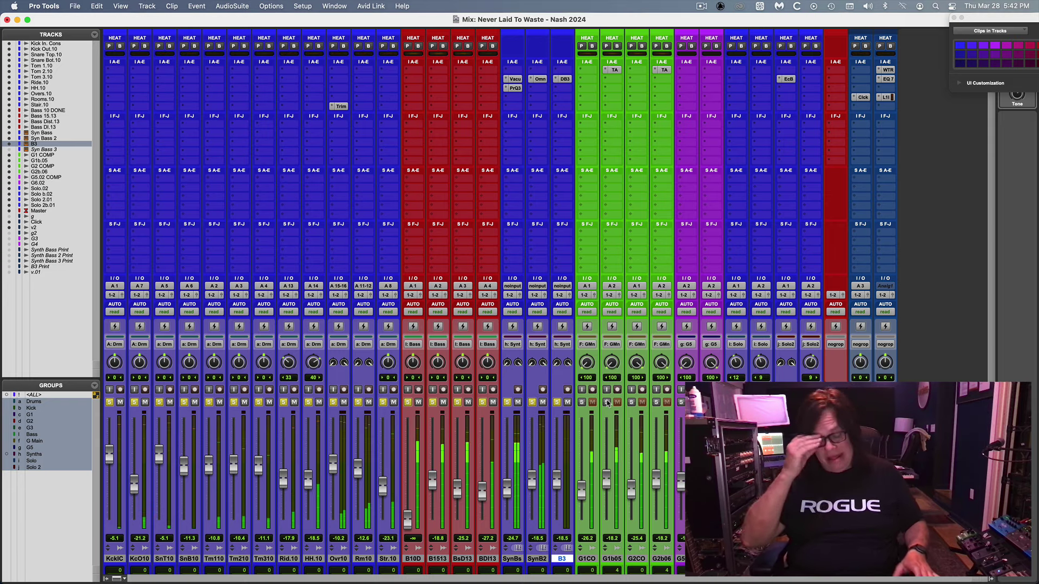
key(super+equal)
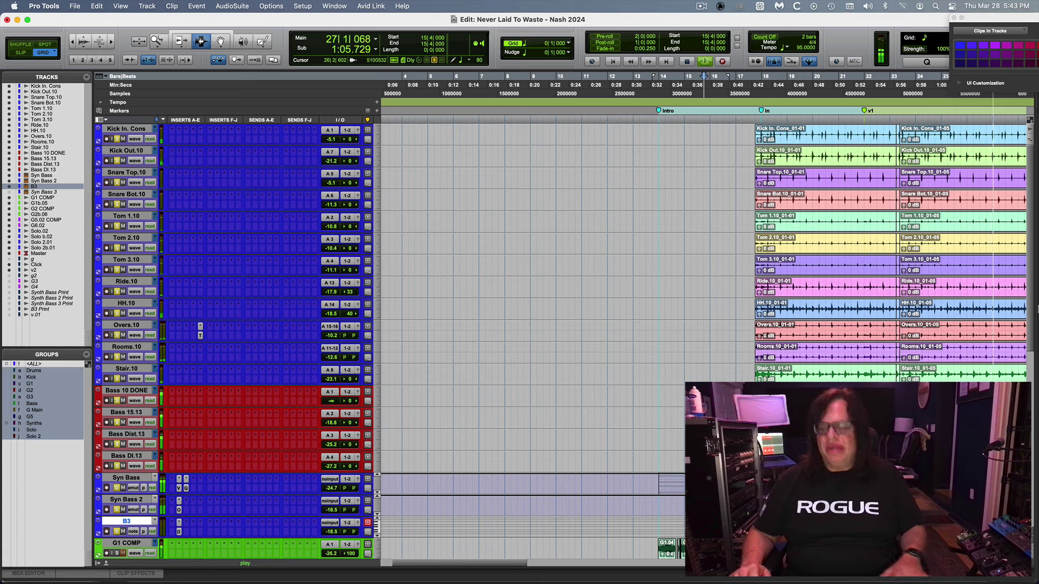
key(super+bracketleft)
key(space)
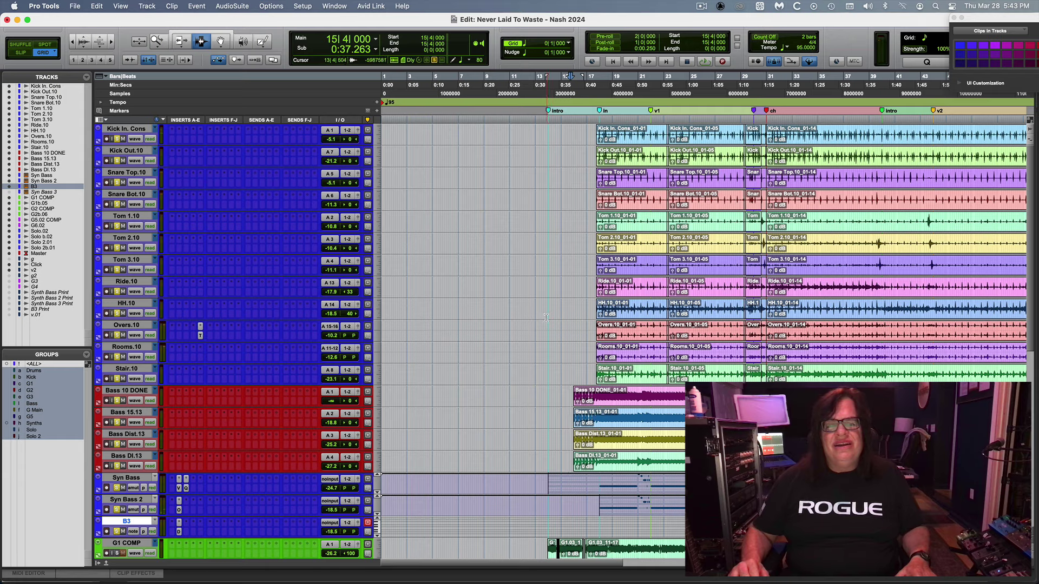
key(super+equal)
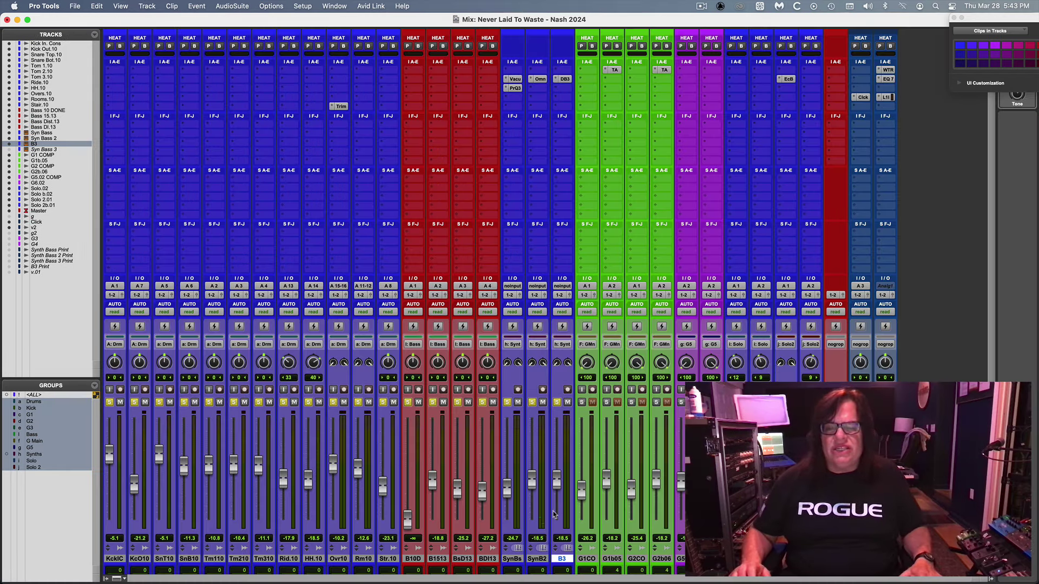
click(555, 403)
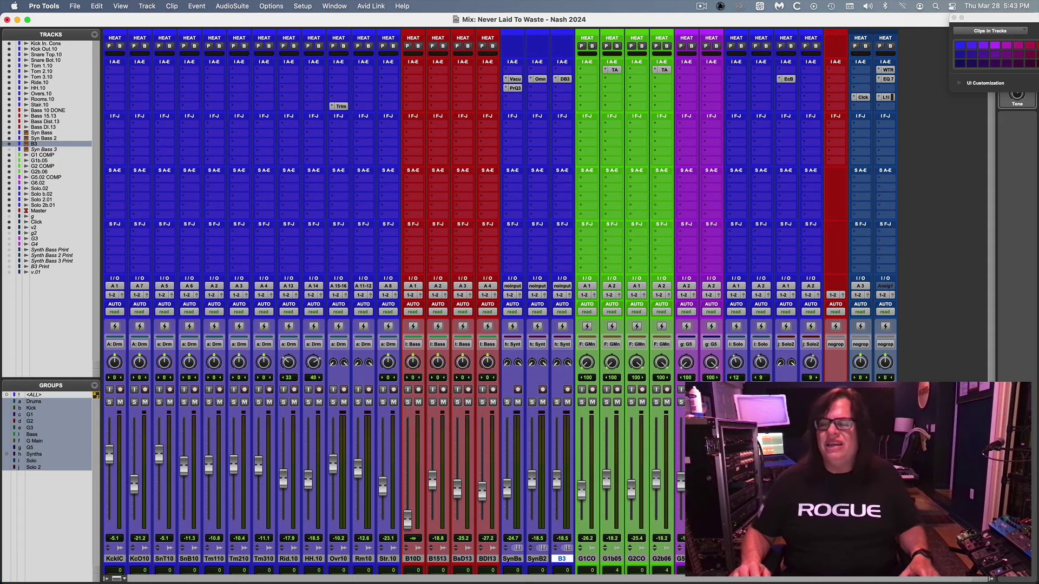
Show the track comment notes in the mixer, start playback, and move to the Edit window.
scroll(500, 303, down, 3)
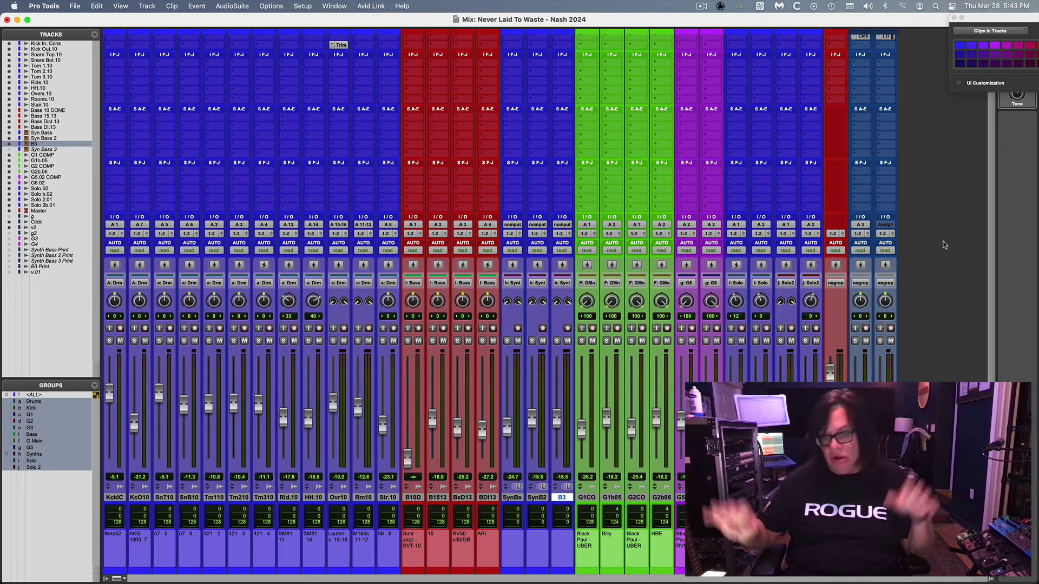
key(space)
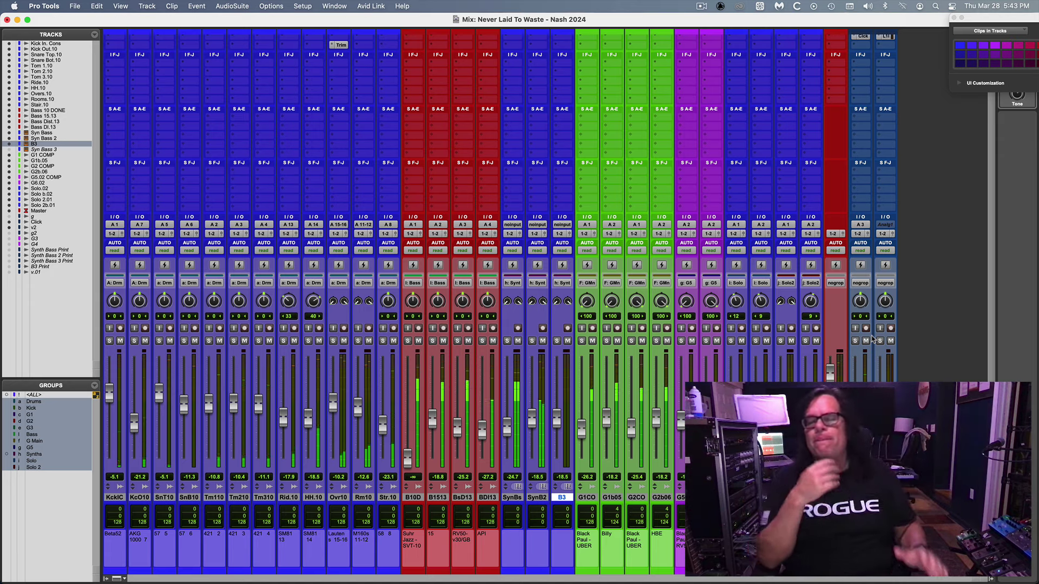
key(super+equal)
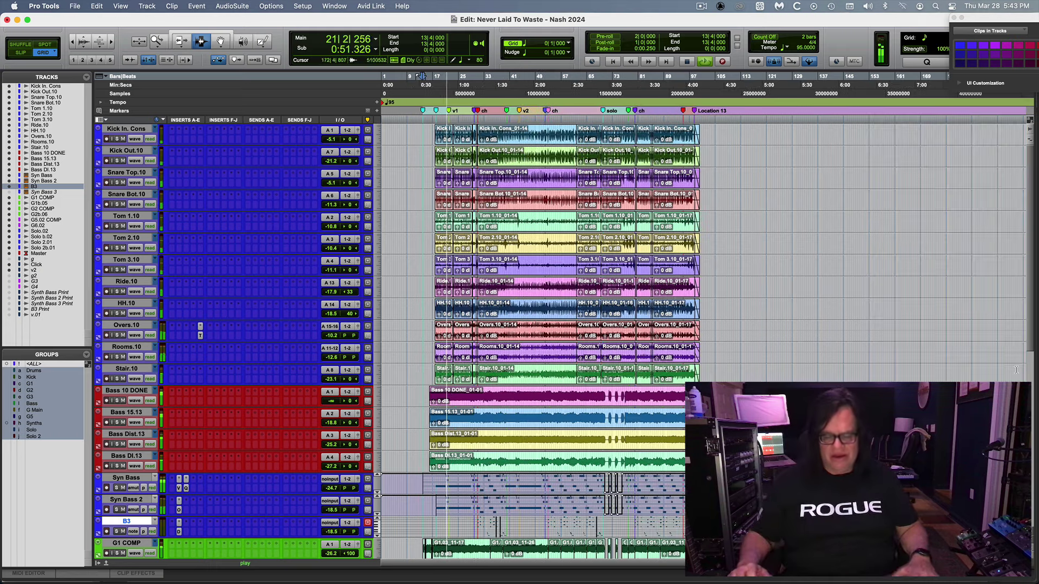
Switch back to the Mix window showing the mic comment notes under each channel strip.
key(super+equal)
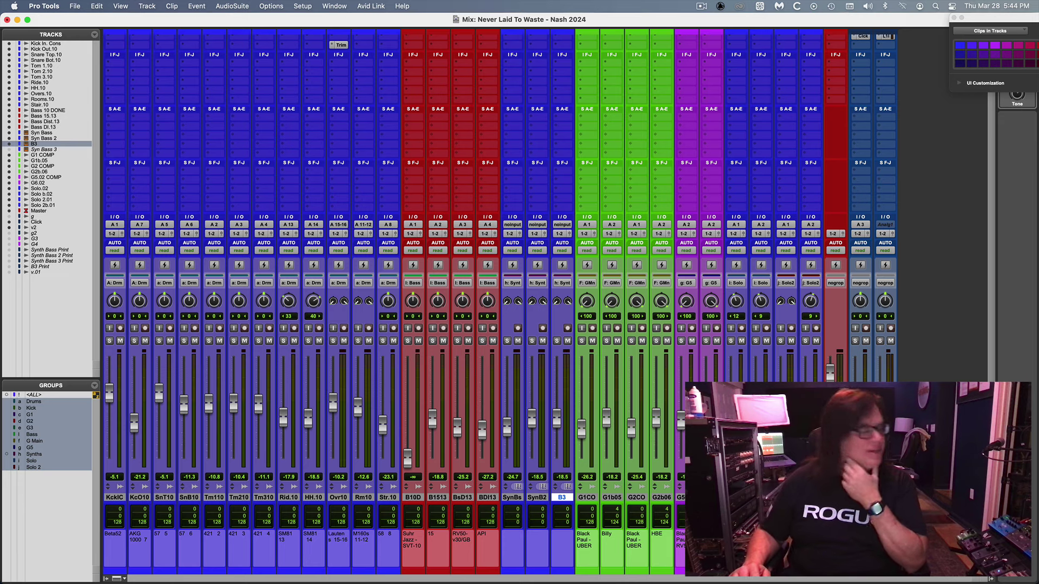
Add a new audio track, Audio 1, after the v2 track.
click(34, 227)
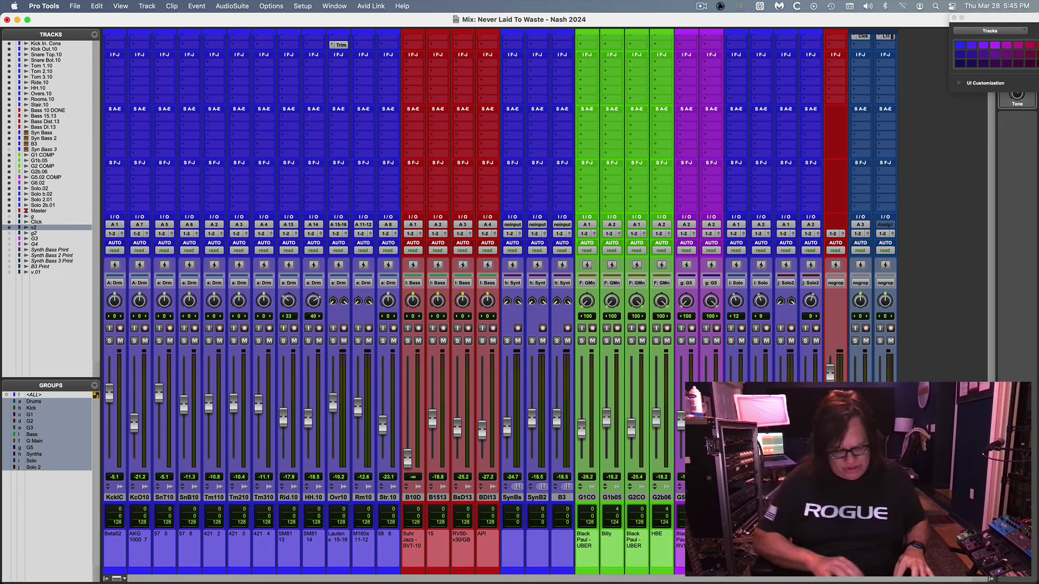
key(super+shift+n)
key(Return)
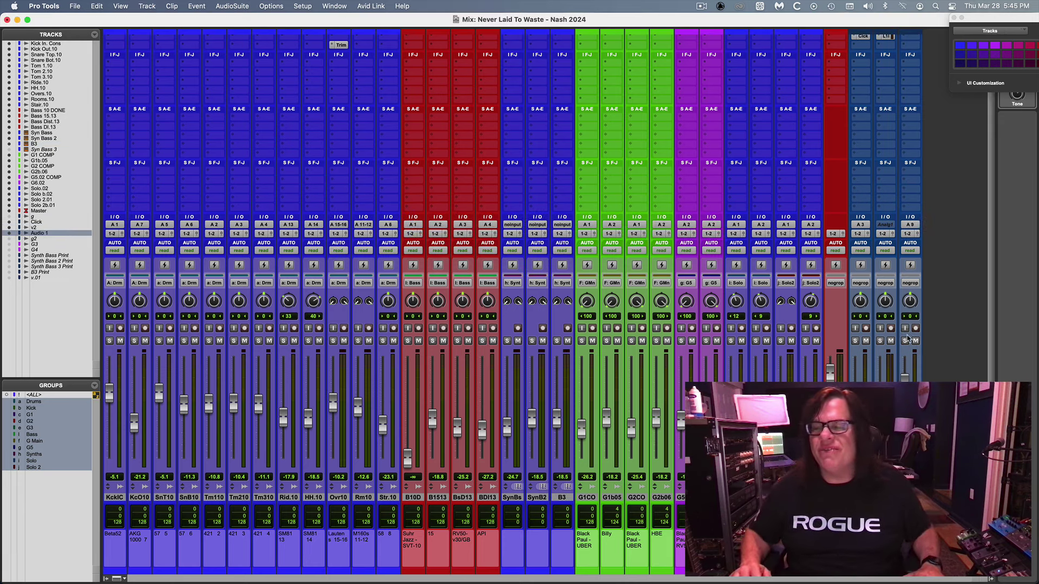
Set Audio 1's input to the interface and enable input monitoring, turning DSP Mode back off.
click(908, 225)
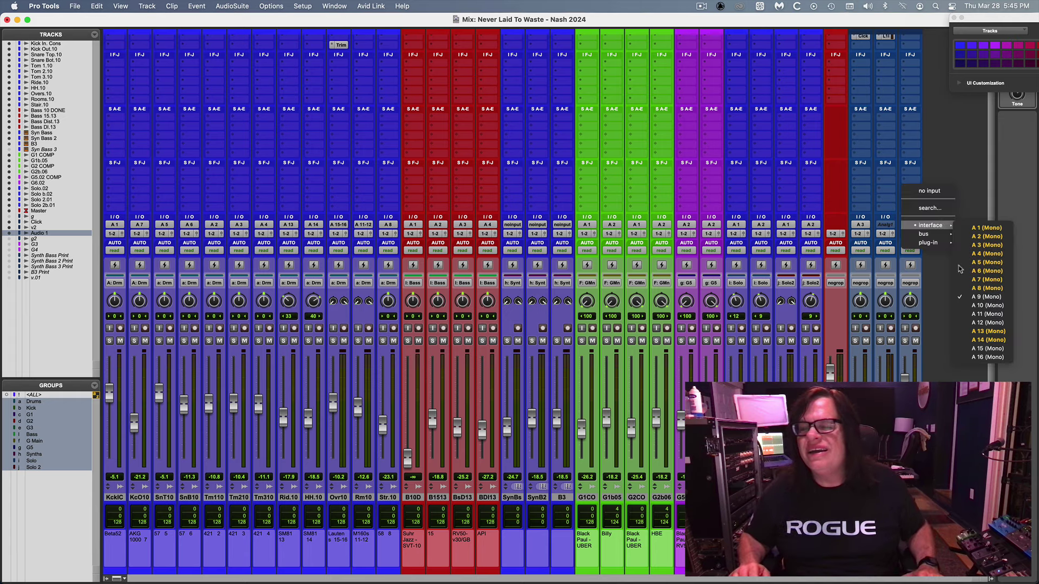
click(986, 296)
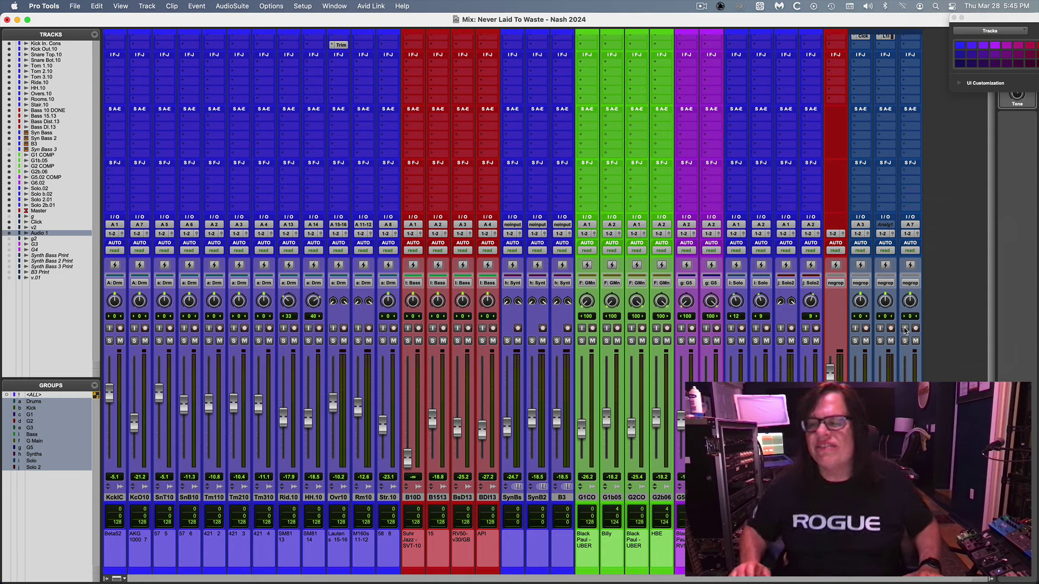
click(904, 328)
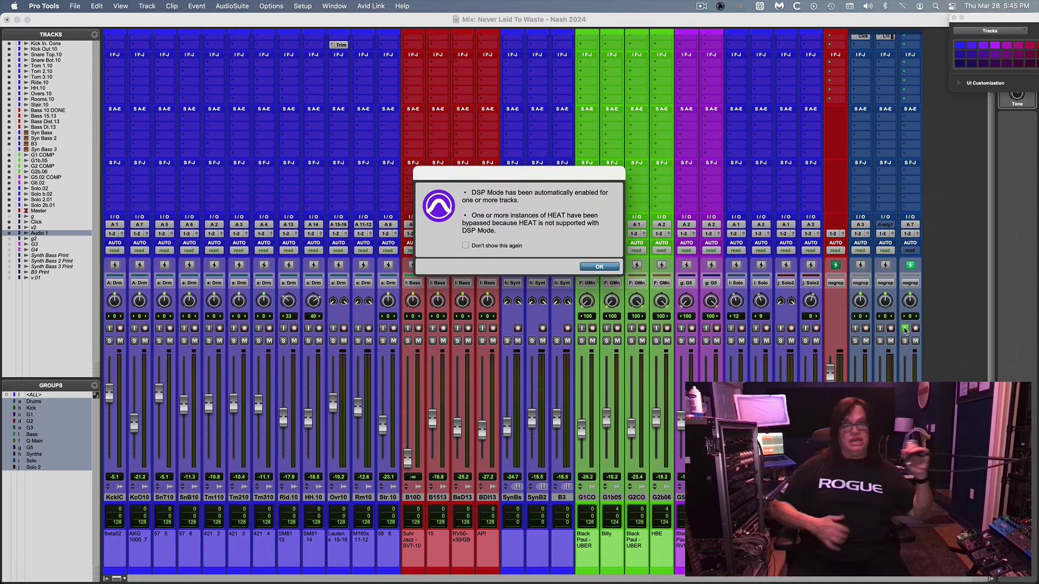
key(Return)
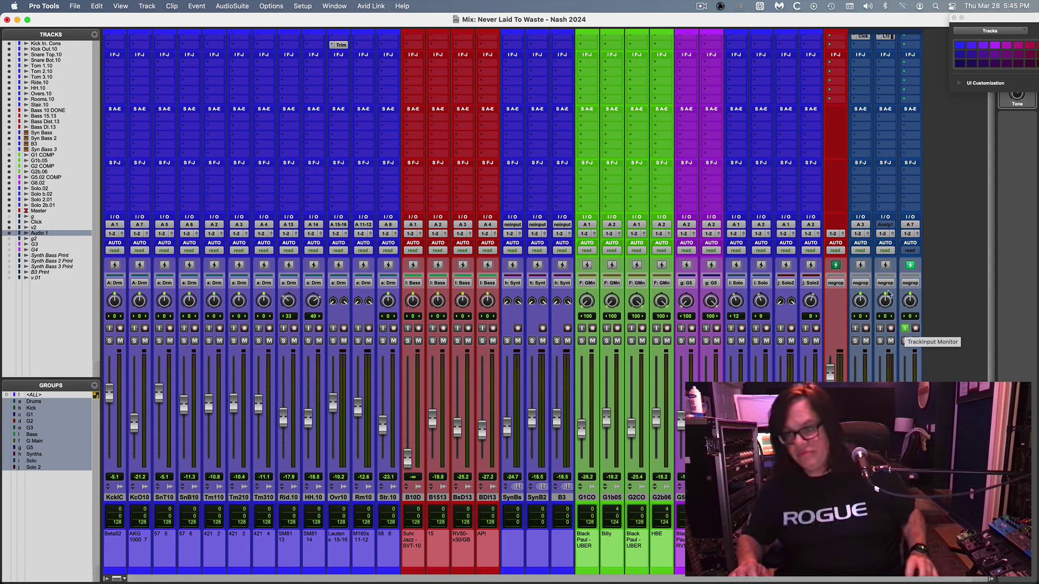
click(910, 266)
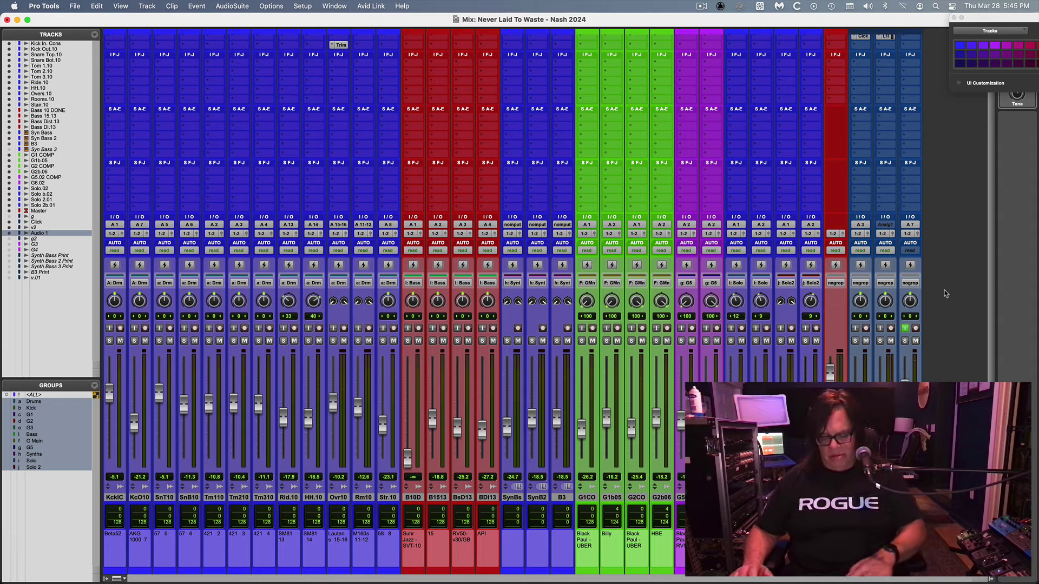
key(super+equal)
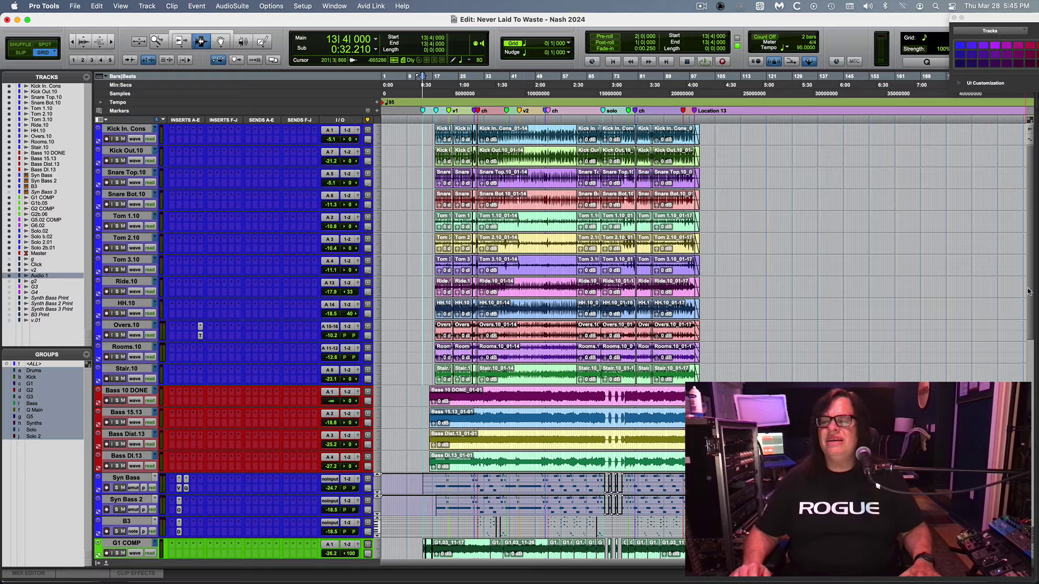
Play the song from bar 20 with the timeline zoomed in, then listen in the Mix window.
scroll(1028, 291, down, 10)
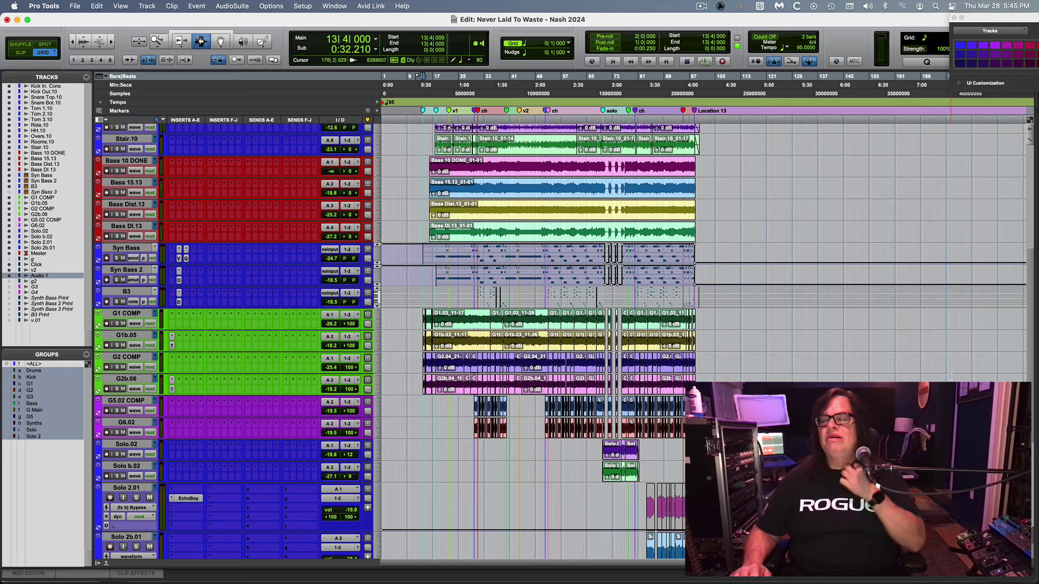
key(super+equal)
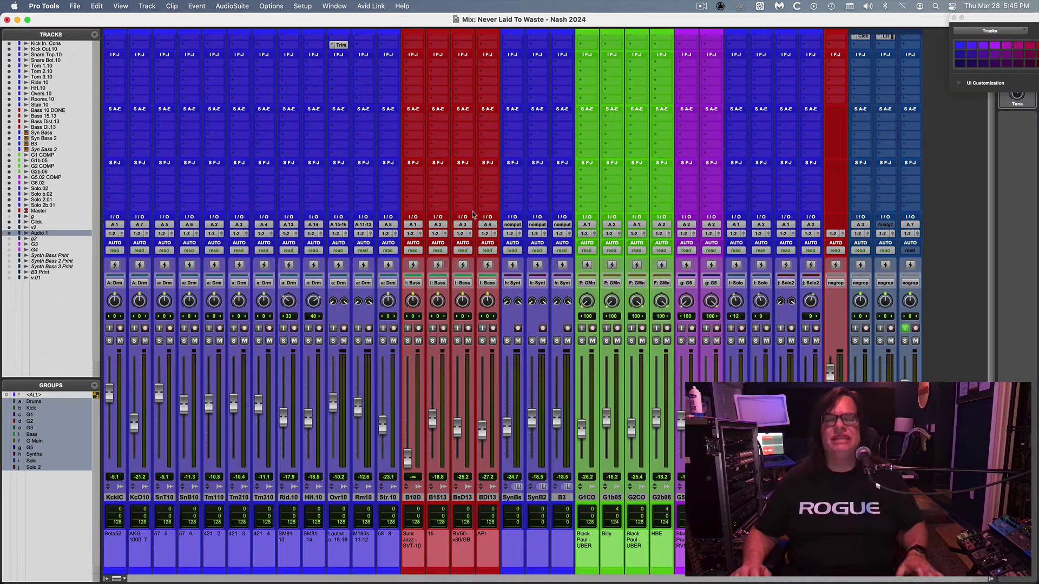
key(super+equal)
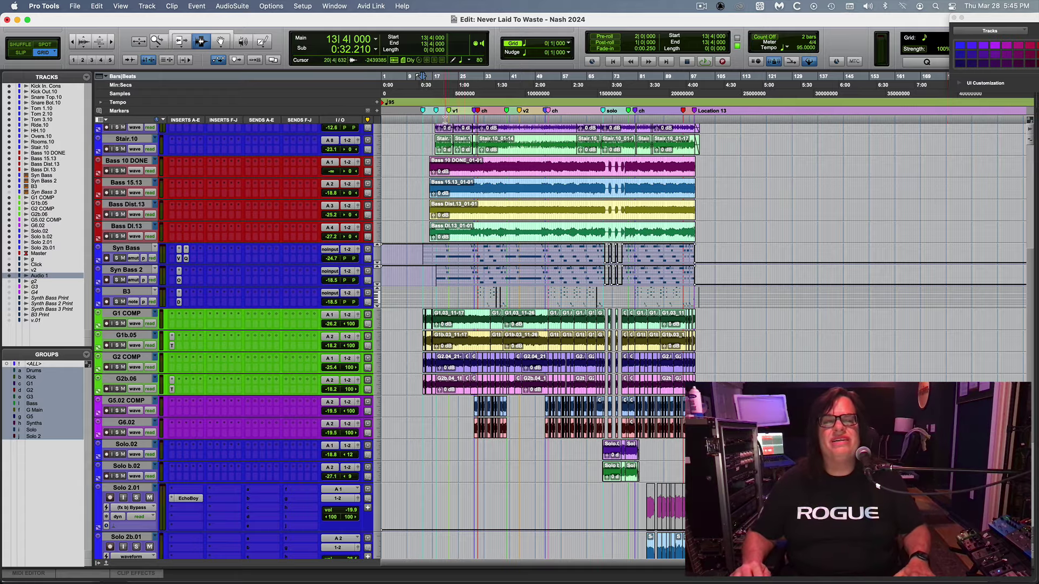
click(442, 119)
key(space)
key(super+bracketright)
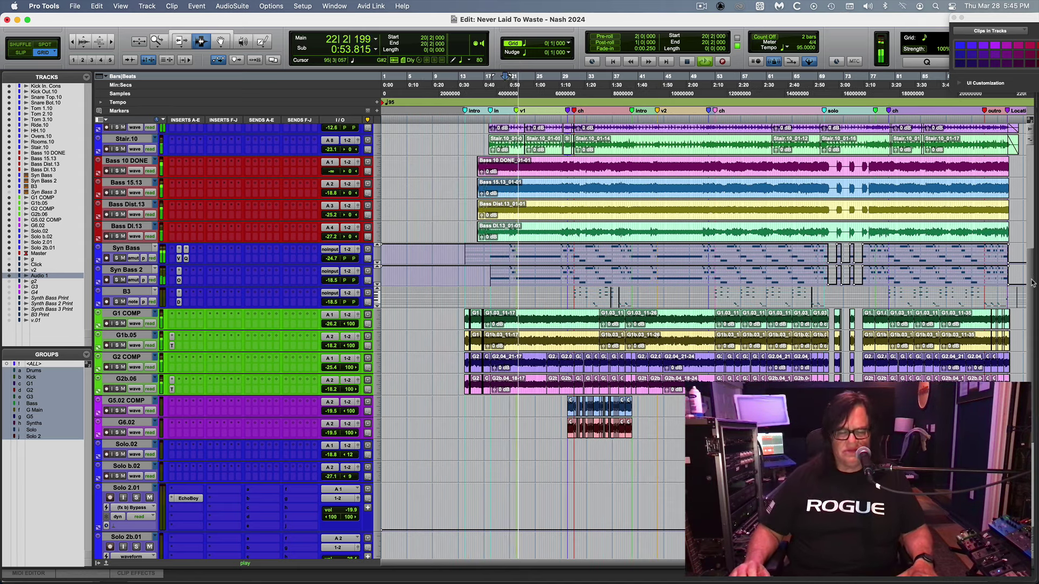
key(super+equal)
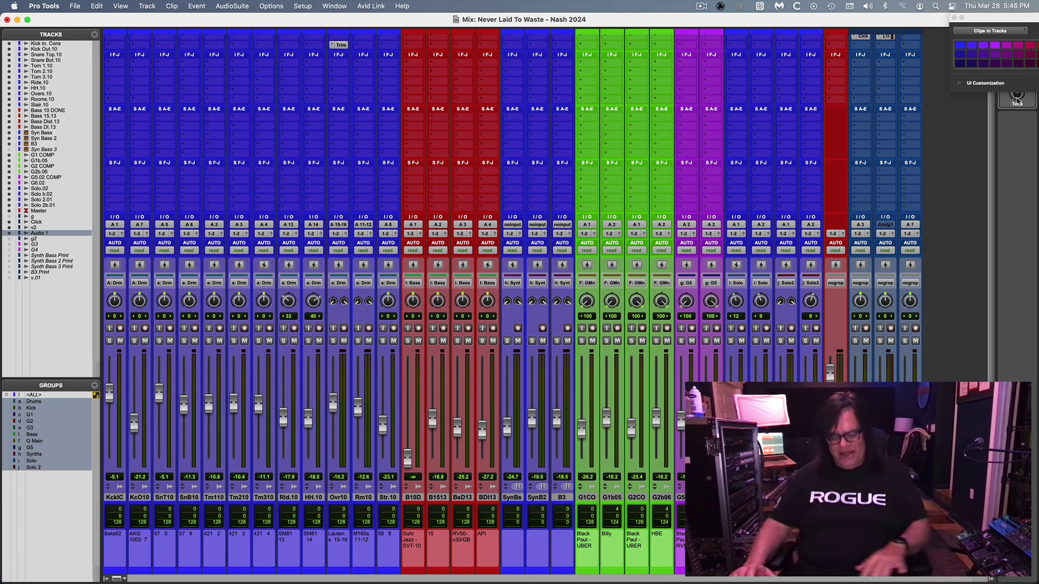
Put the play position at bar 69 with the timeline zoomed around bars 63 to 84.
key(super+equal)
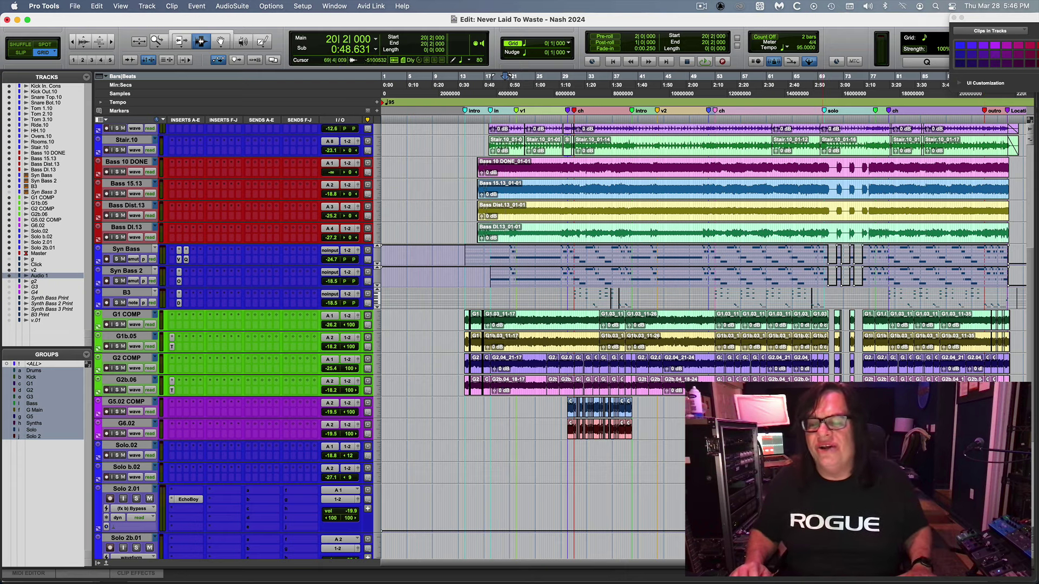
click(860, 495)
key(super+bracketright)
key(super+bracketright)
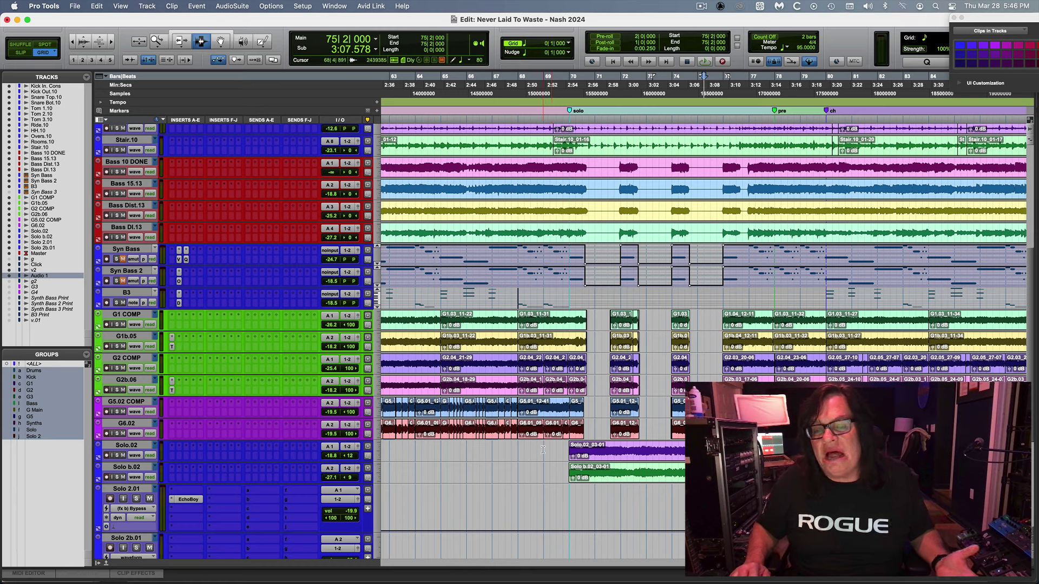
click(548, 489)
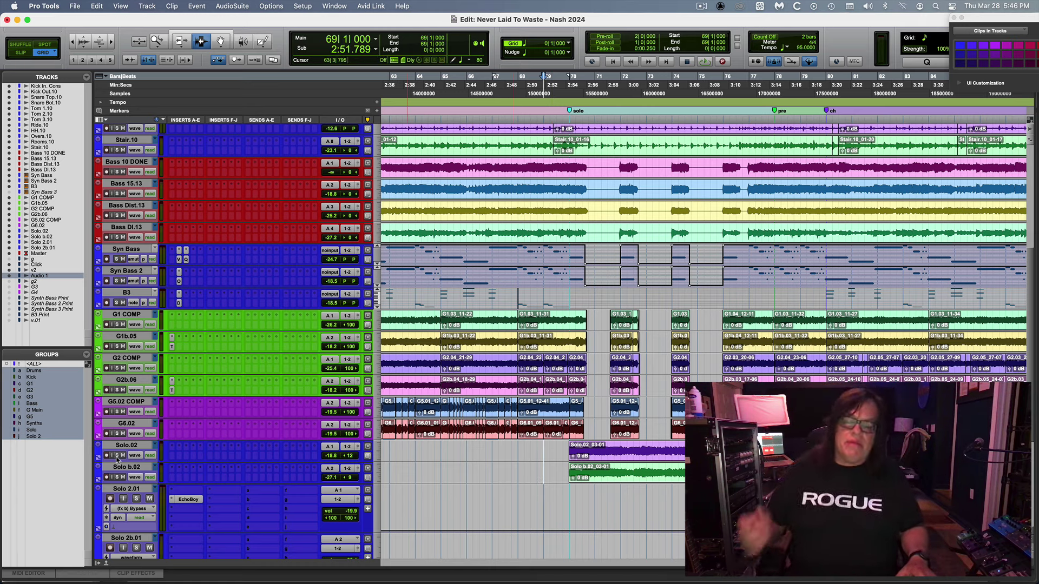
key(super+equal)
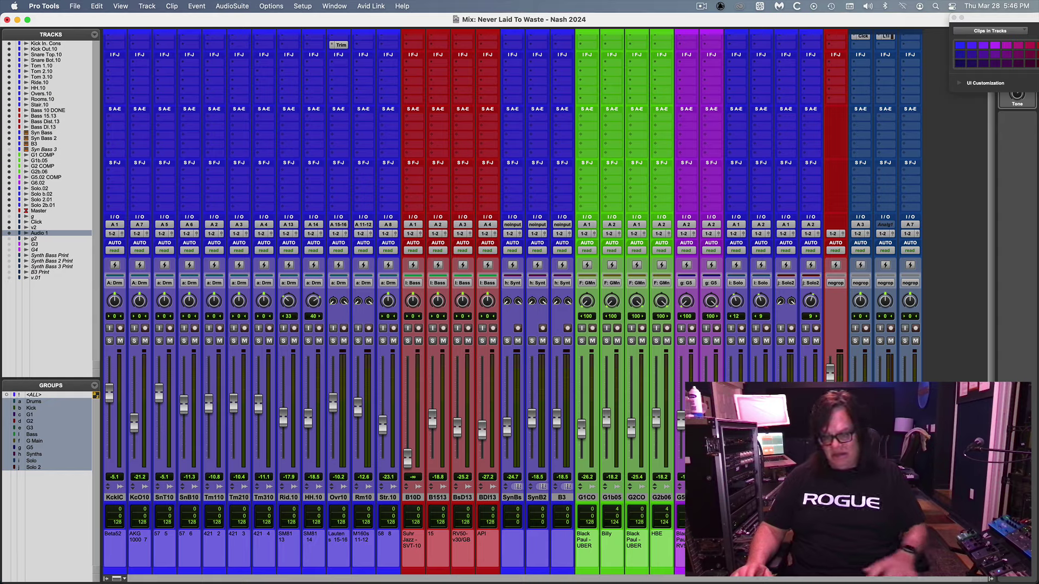
key(super+equal)
key(super+equal)
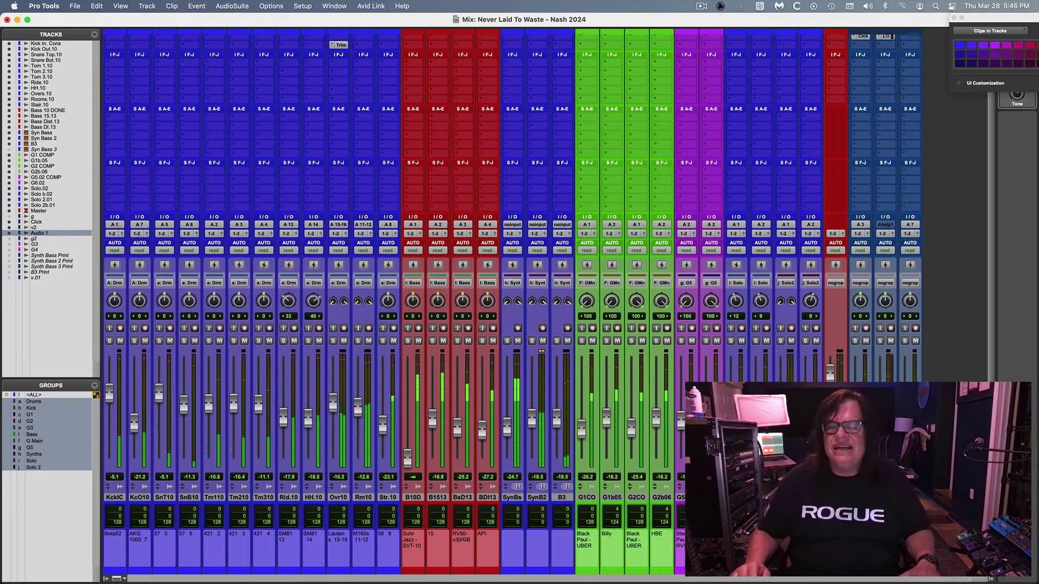
Toggle mute on the SynBs and SynB2 synth bass tracks to compare, leaving them muted.
key(shift+m)
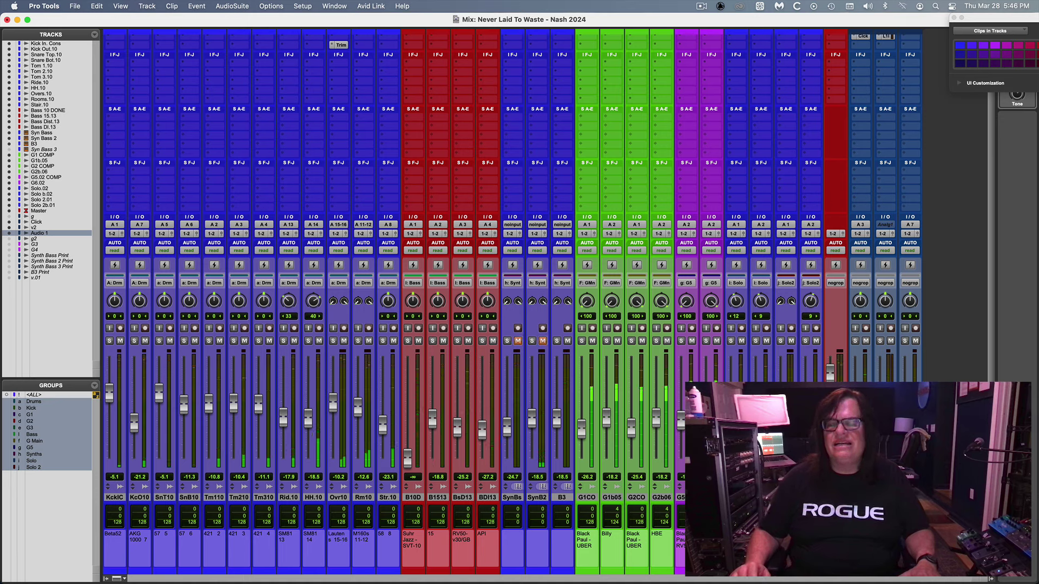
key(shift+m)
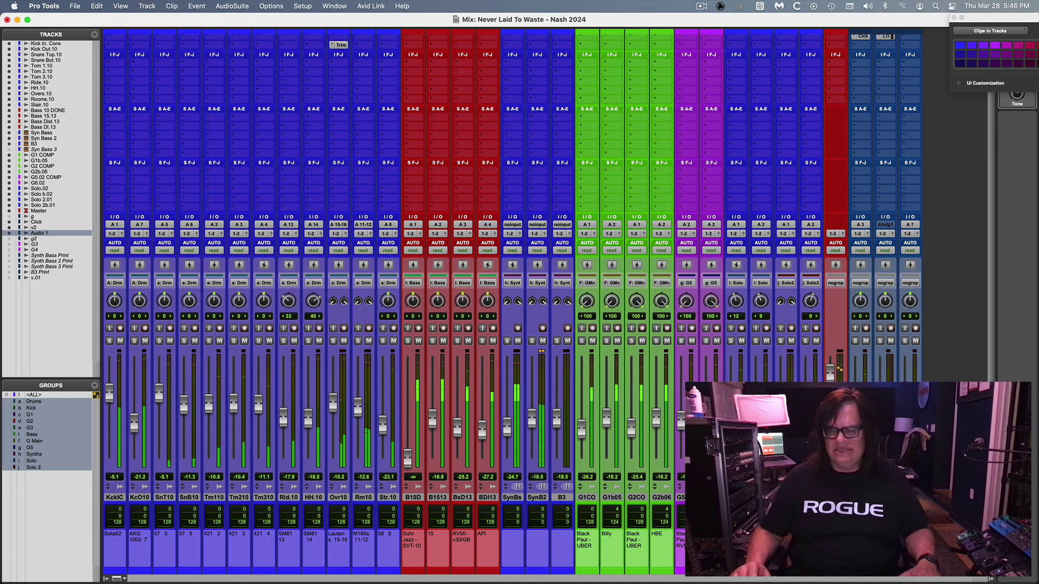
key(shift+m)
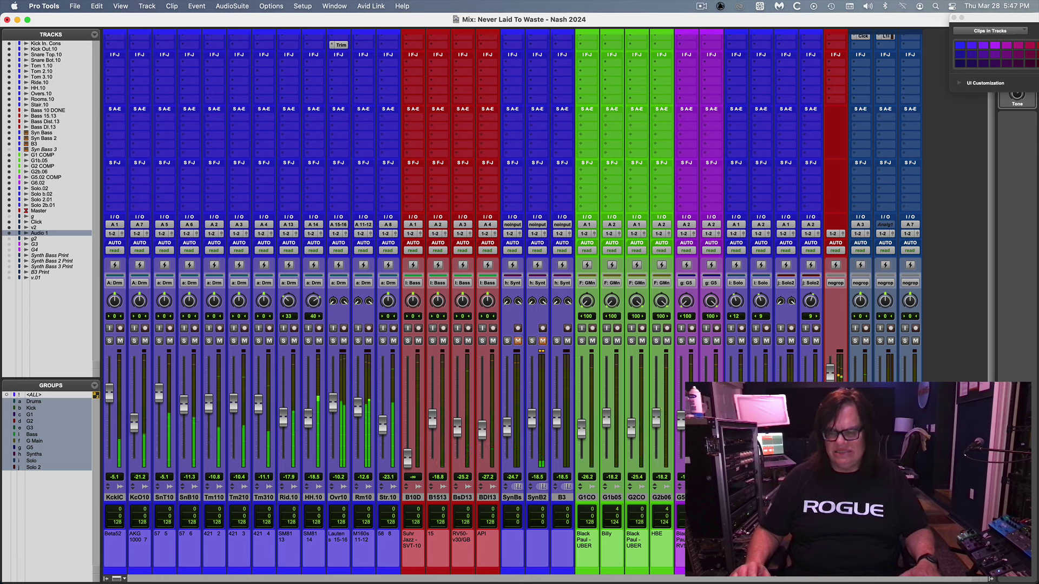
key(shift+m)
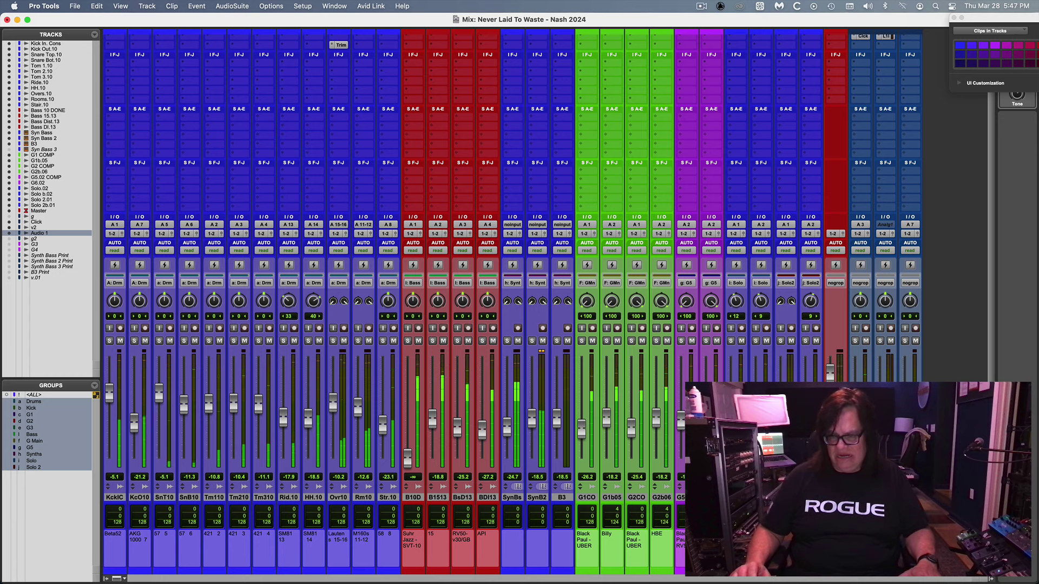
key(shift+m)
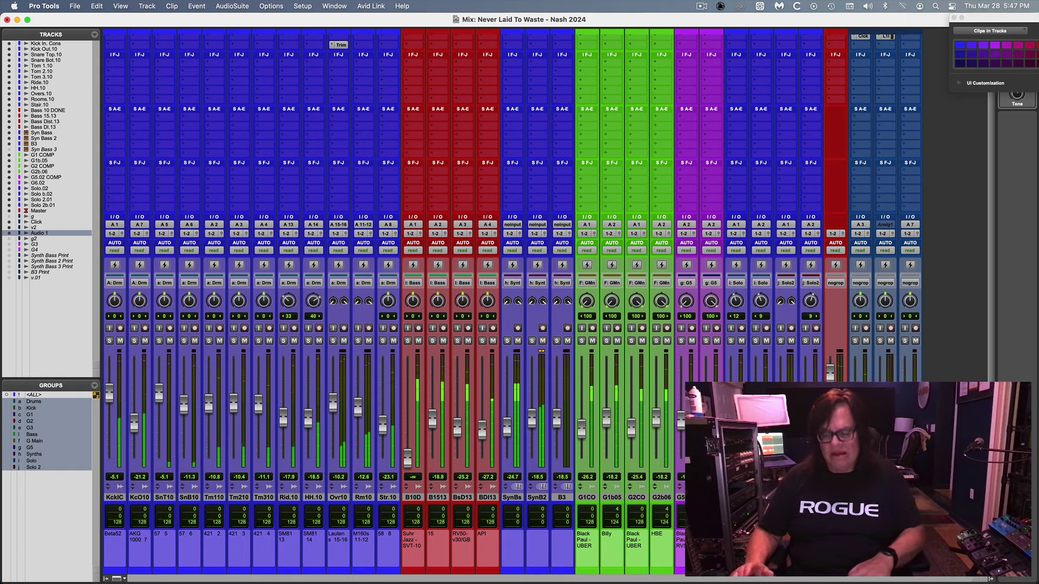
Zoom the edit timeline out to show more bars toward the outro.
key(super+equal)
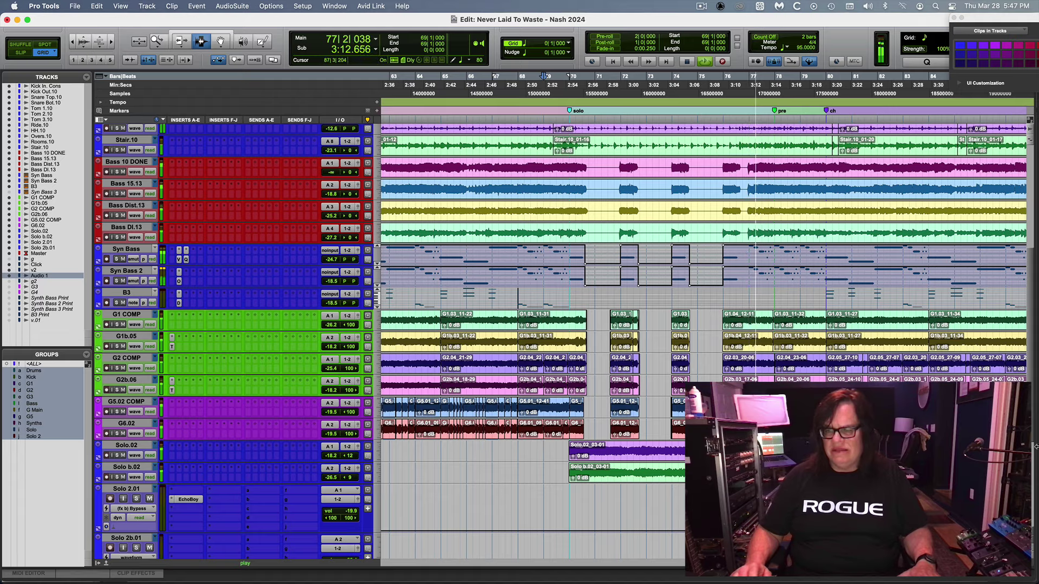
scroll(1033, 439, down, 5)
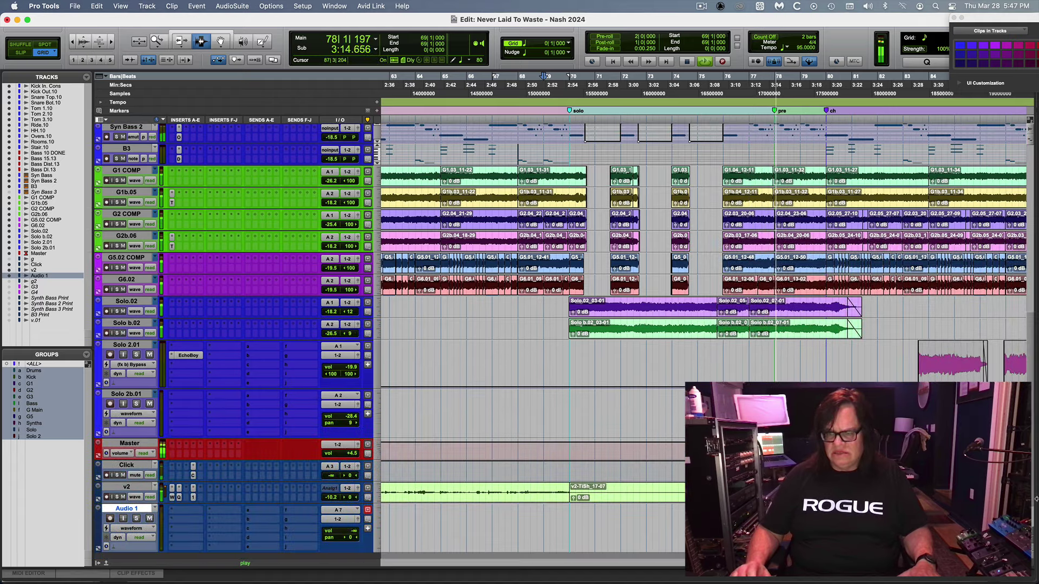
scroll(1036, 400, up, 6)
scroll(1036, 420, down, 2)
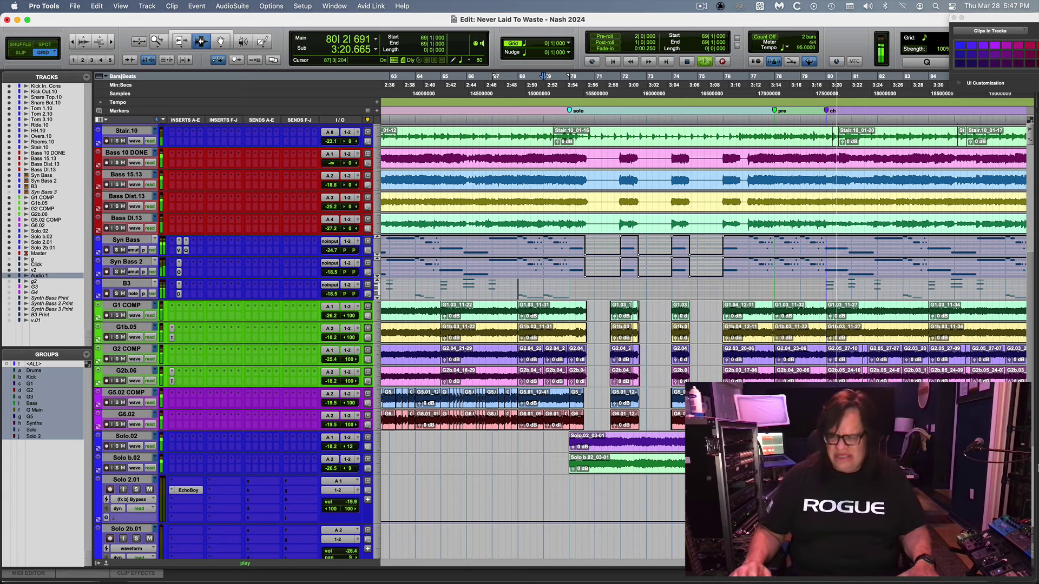
key(r)
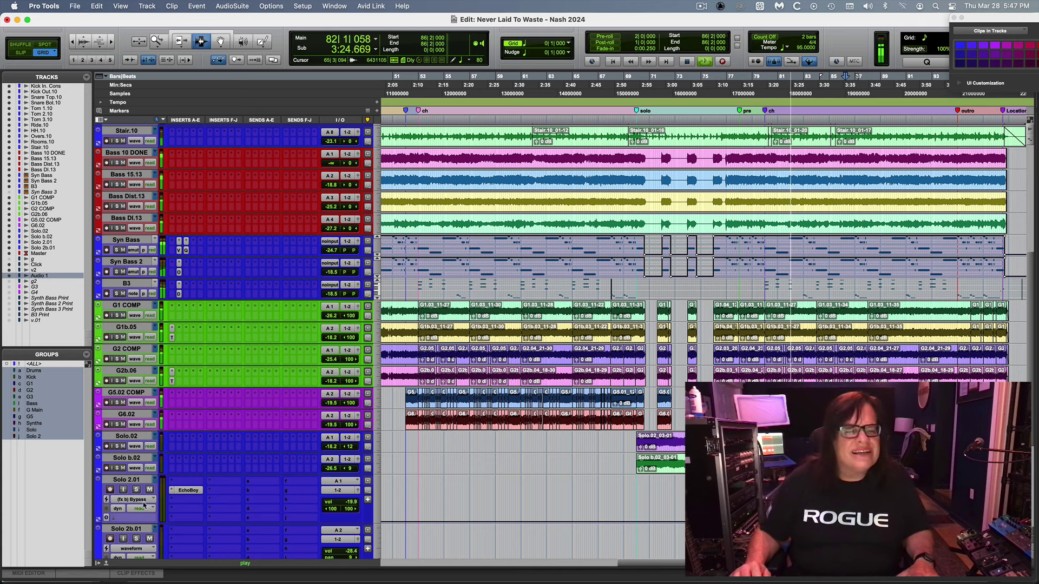
Show Solo 2.01's waveform and remove Bypass from EchoBoy's automated parameters.
click(145, 502)
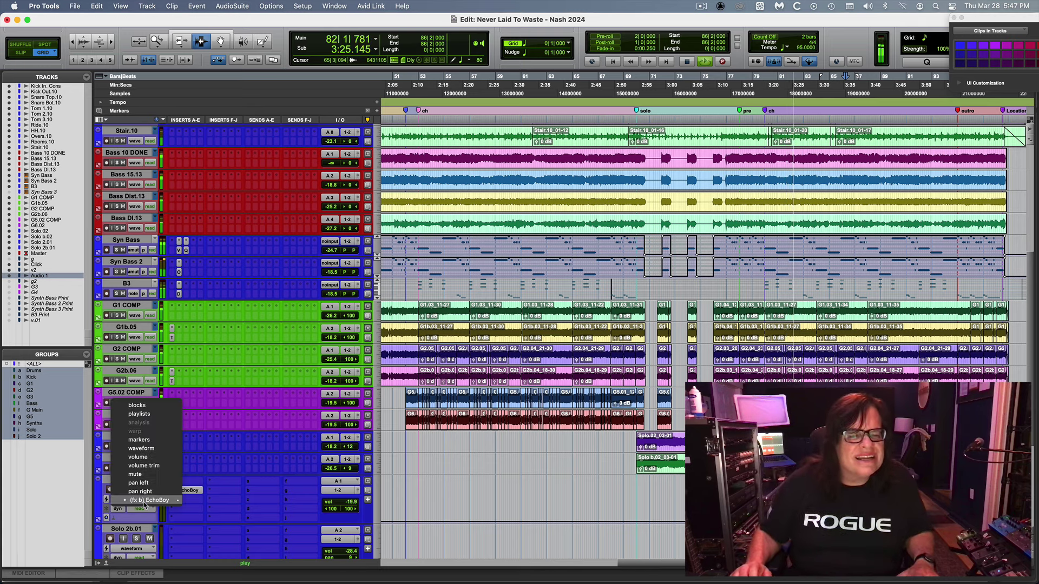
click(153, 457)
click(188, 490)
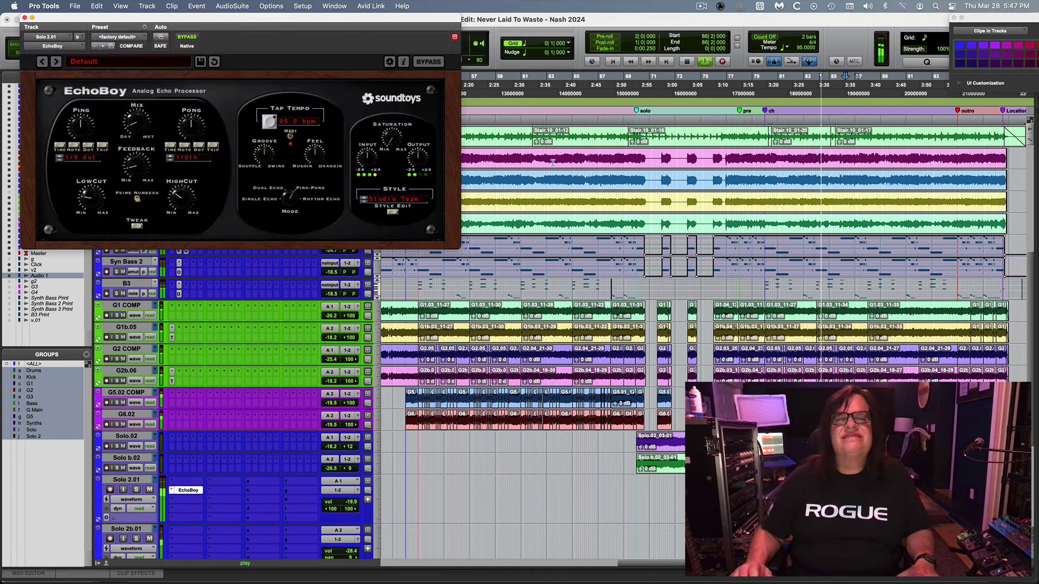
click(160, 36)
click(584, 148)
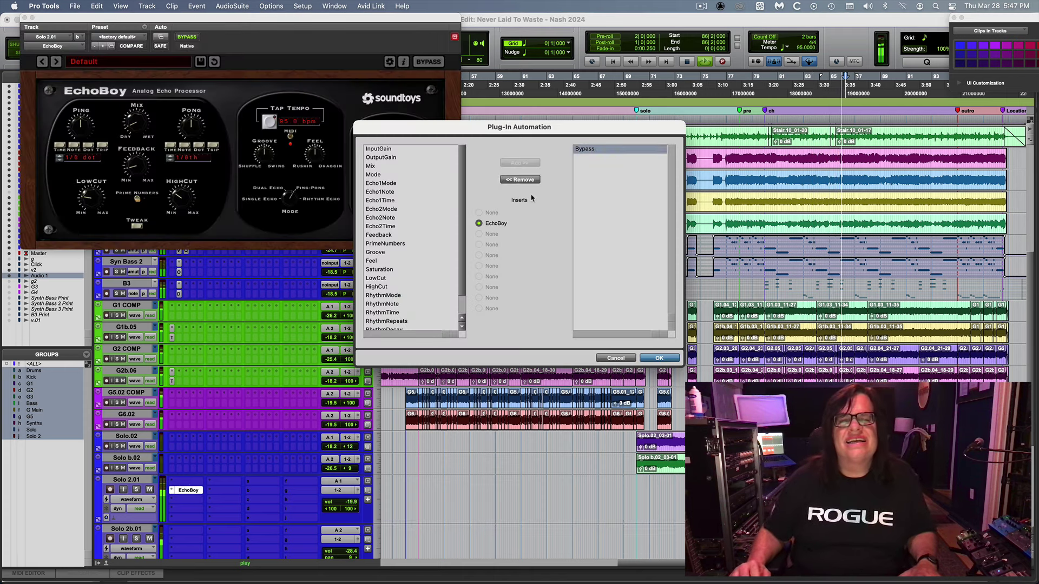
click(519, 180)
key(Return)
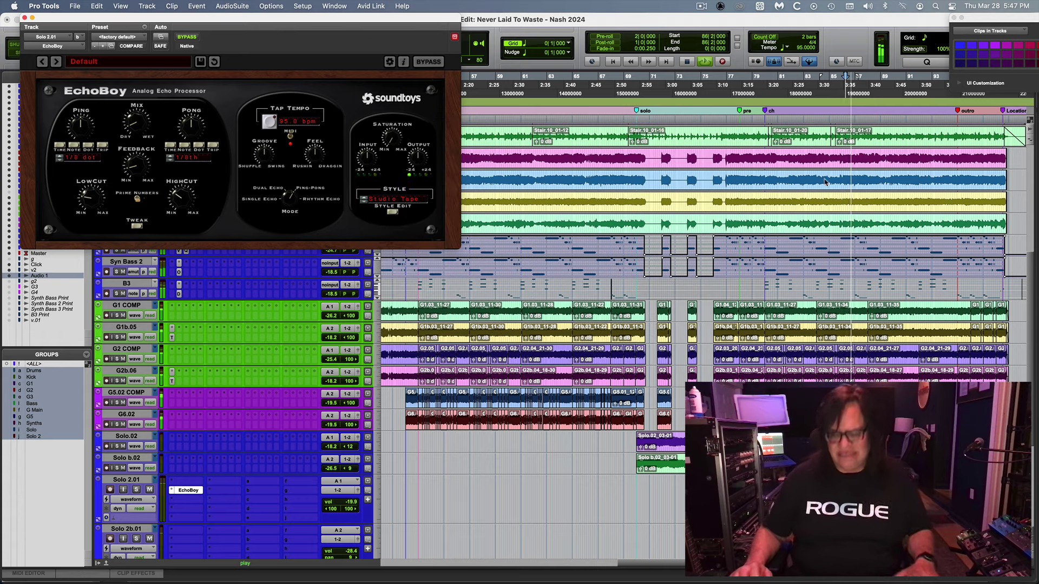
key(super+equal)
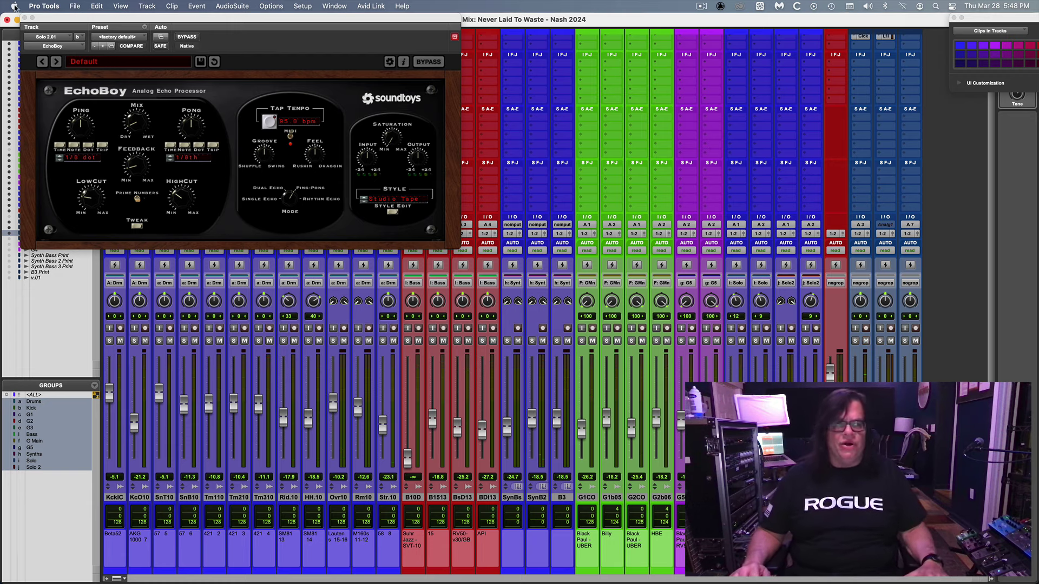
Close EchoBoy and view the zoomed-out edit timeline scrolled back to bar 1.
click(24, 18)
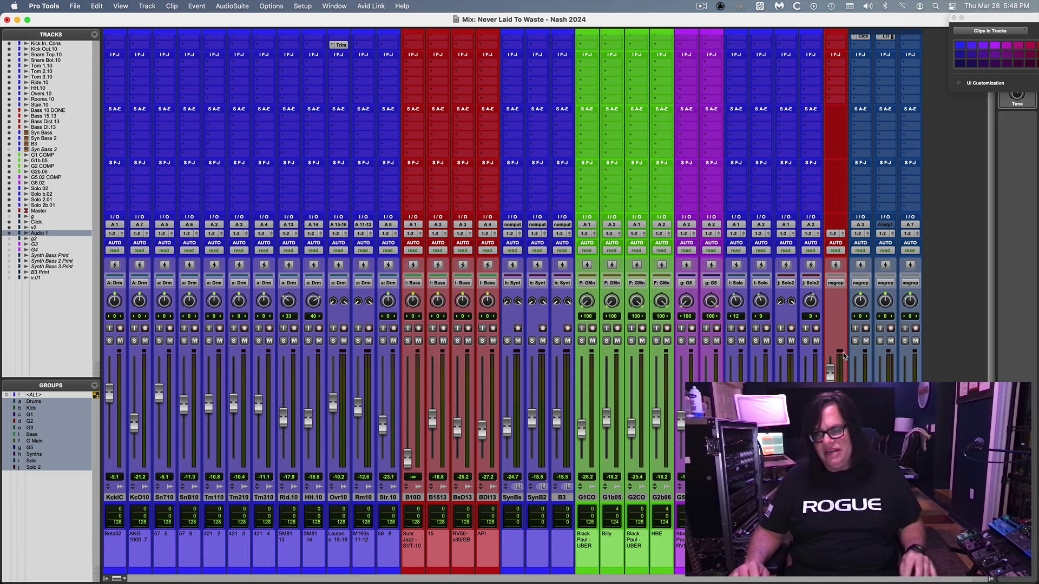
key(super+equal)
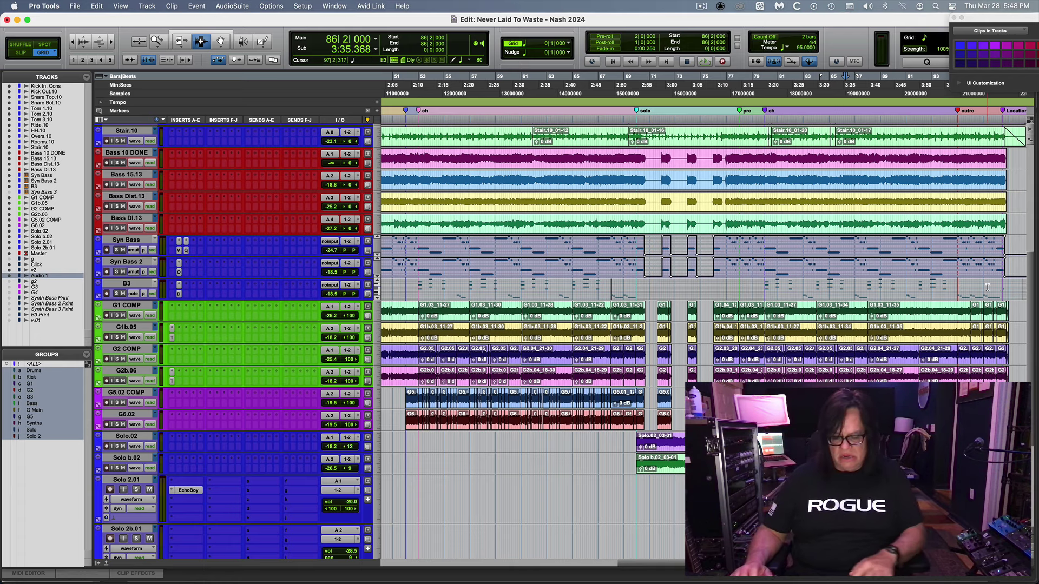
key(super+bracketleft)
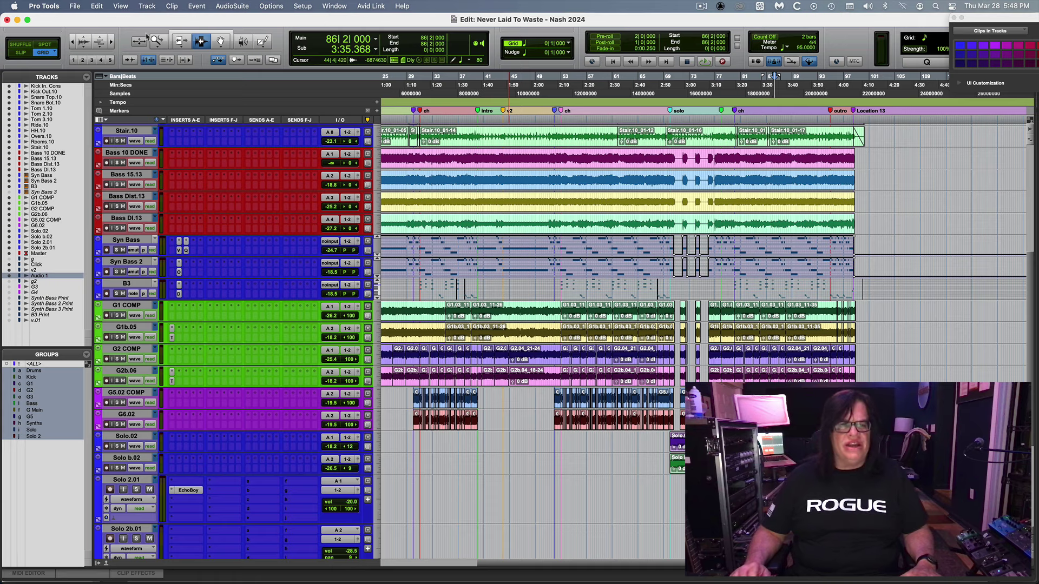
scroll(461, 343, left, 5)
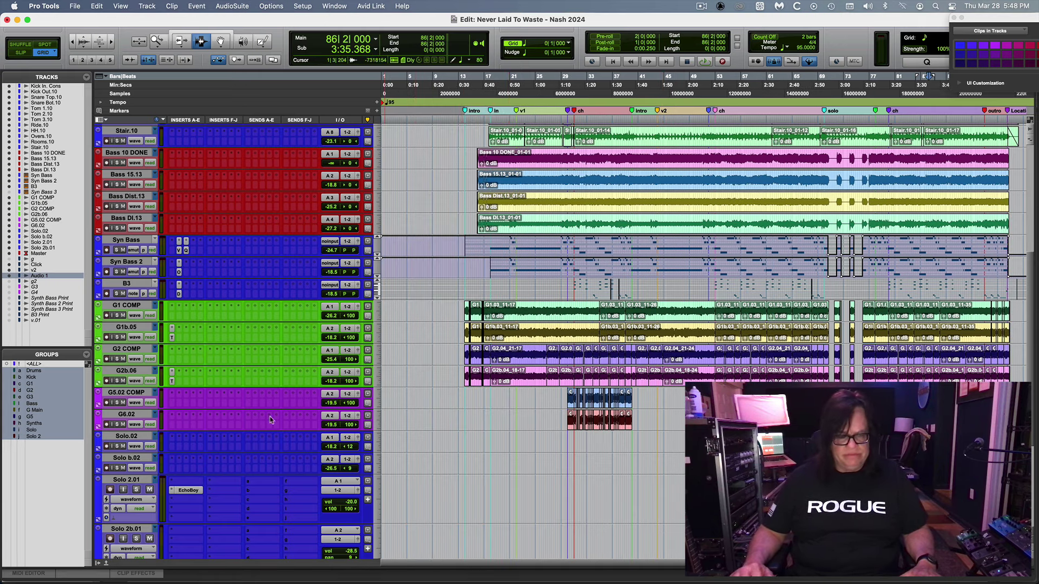
mouse_move(273, 576)
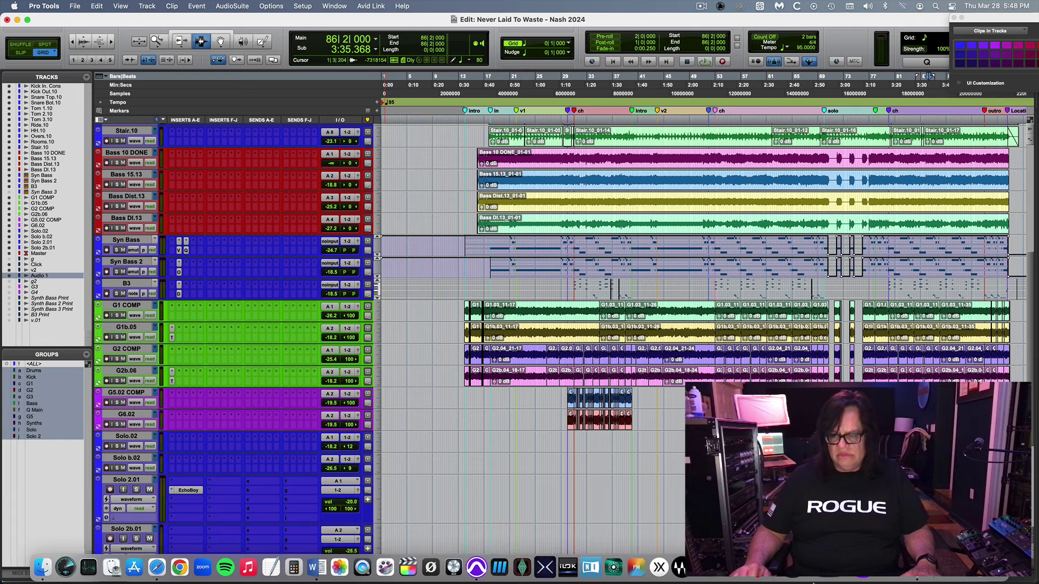
Bring the 'Song - Never Laid To Waste' lyric sheet forward and move below the first verse.
click(340, 565)
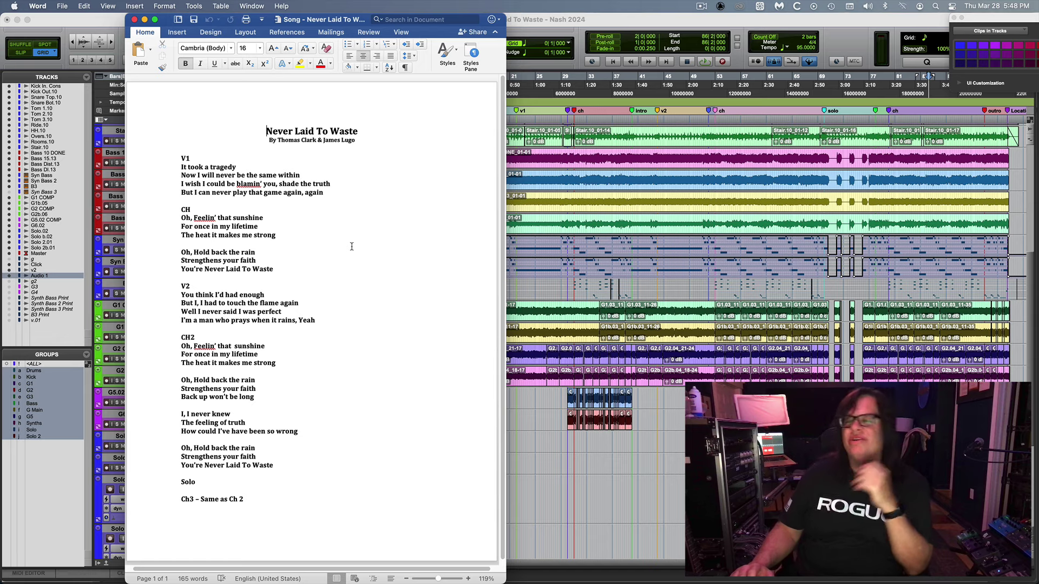
click(339, 192)
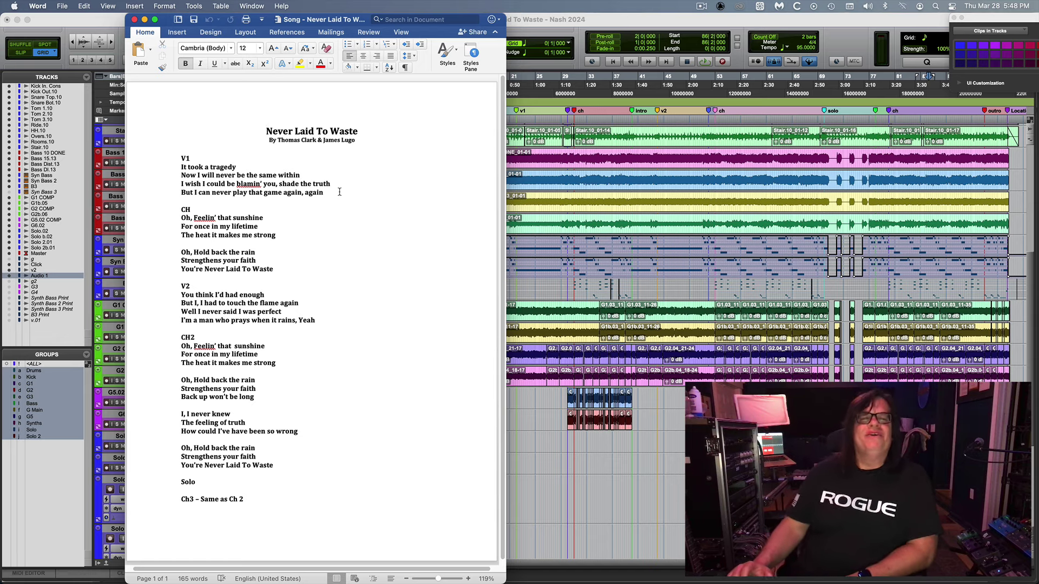
key(Down)
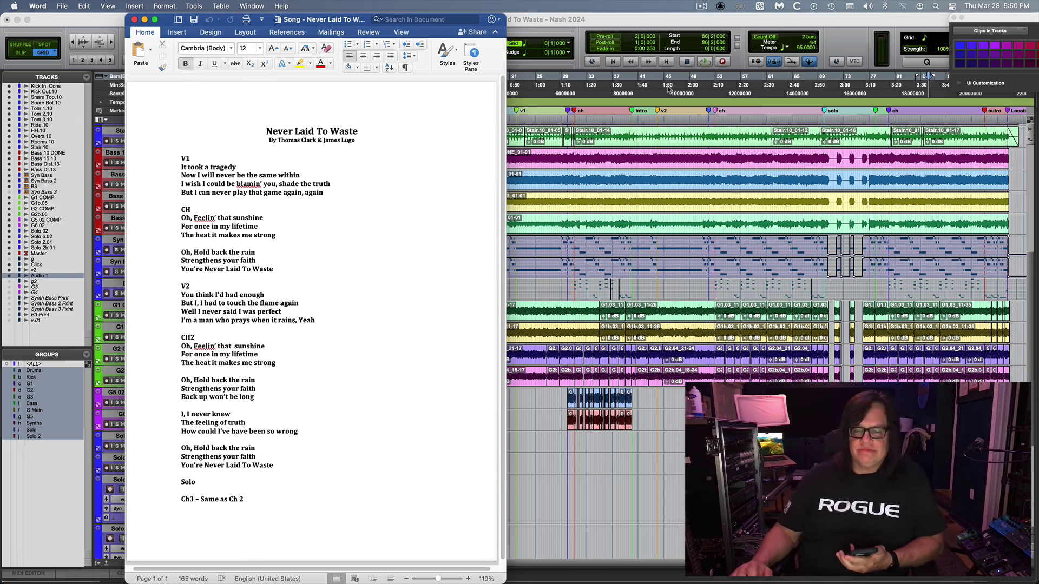
Solo the Solo.02 and Solo b.02 tracks and set the play position to bar 69, zoomed in.
click(638, 24)
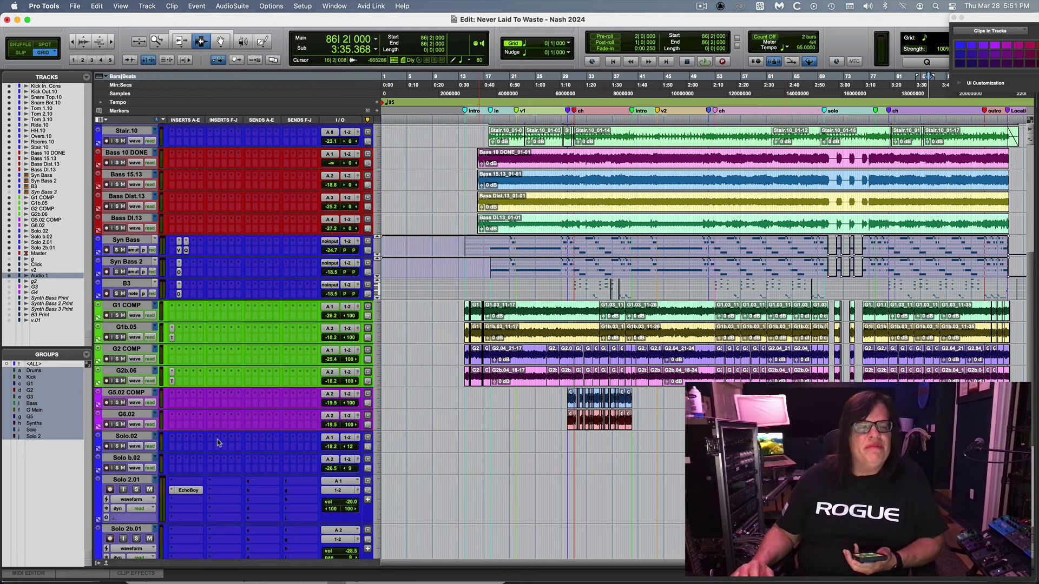
click(117, 447)
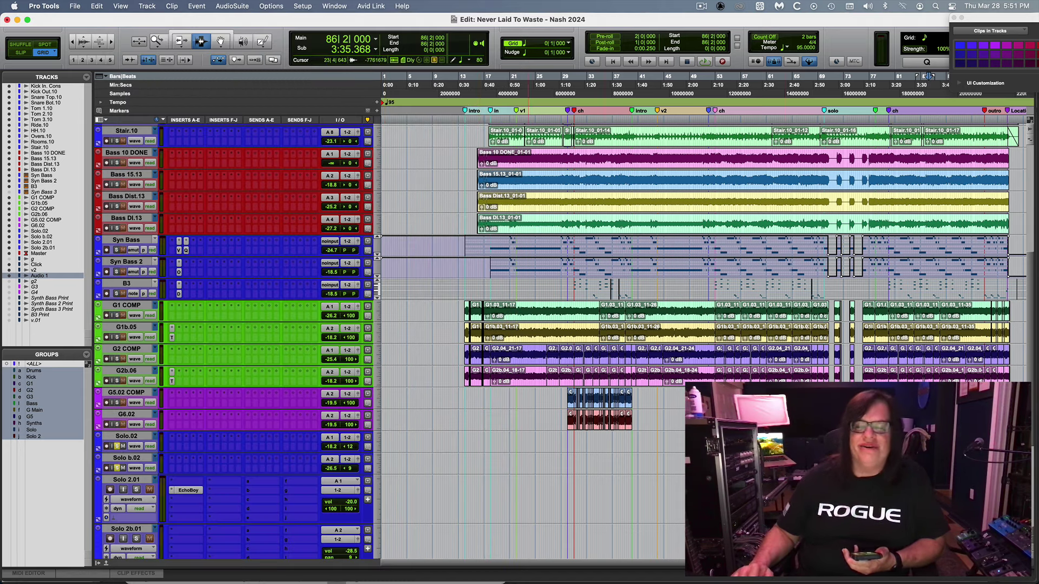
click(823, 105)
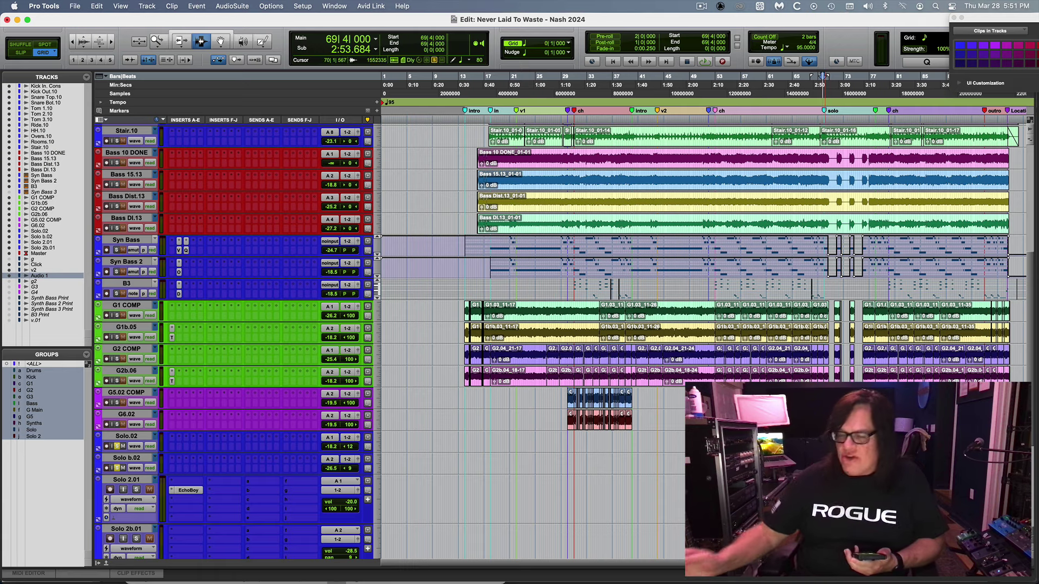
click(857, 76)
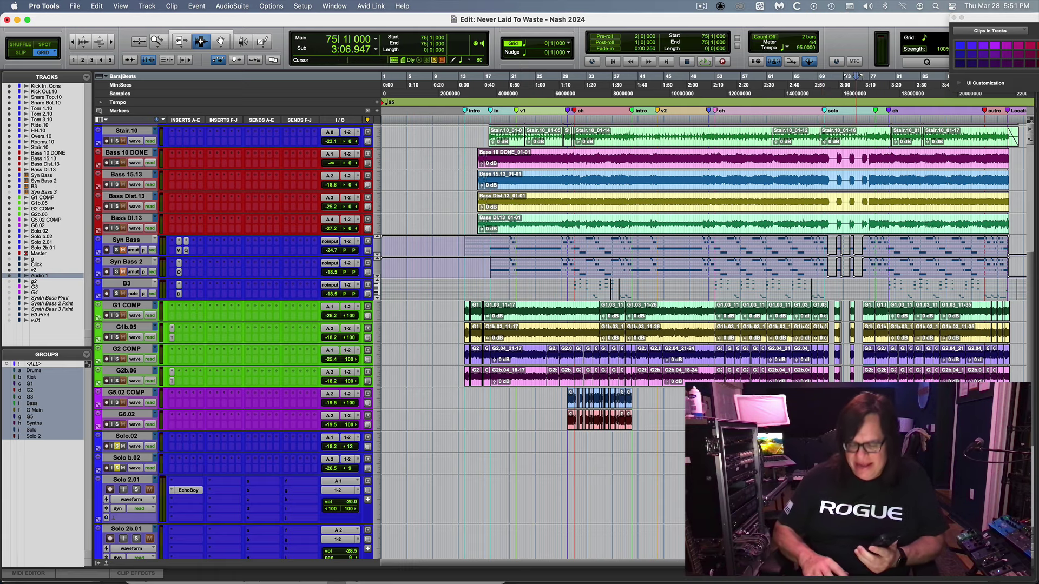
key(super+bracketright)
key(super+bracketright)
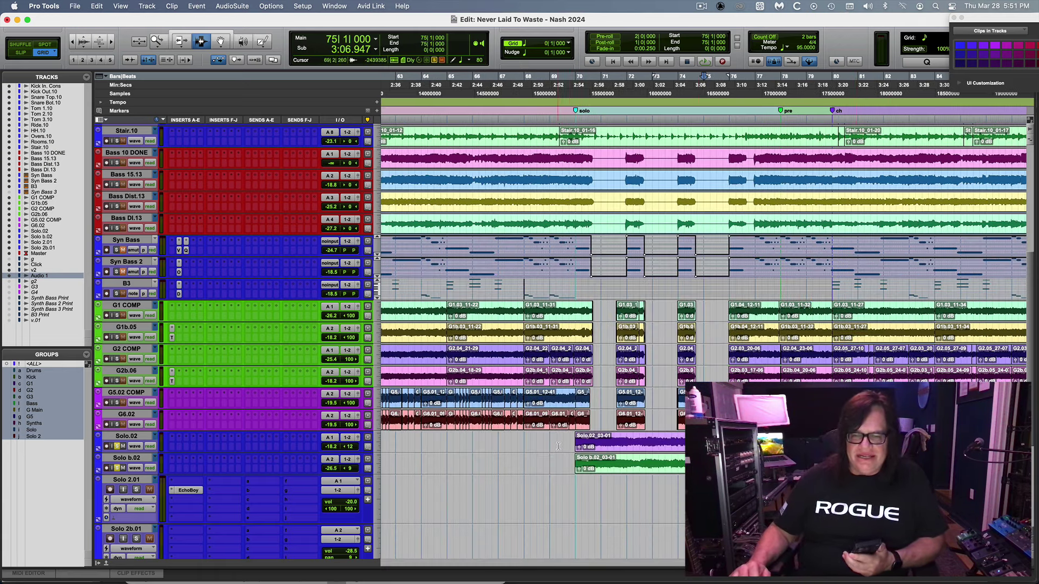
click(569, 447)
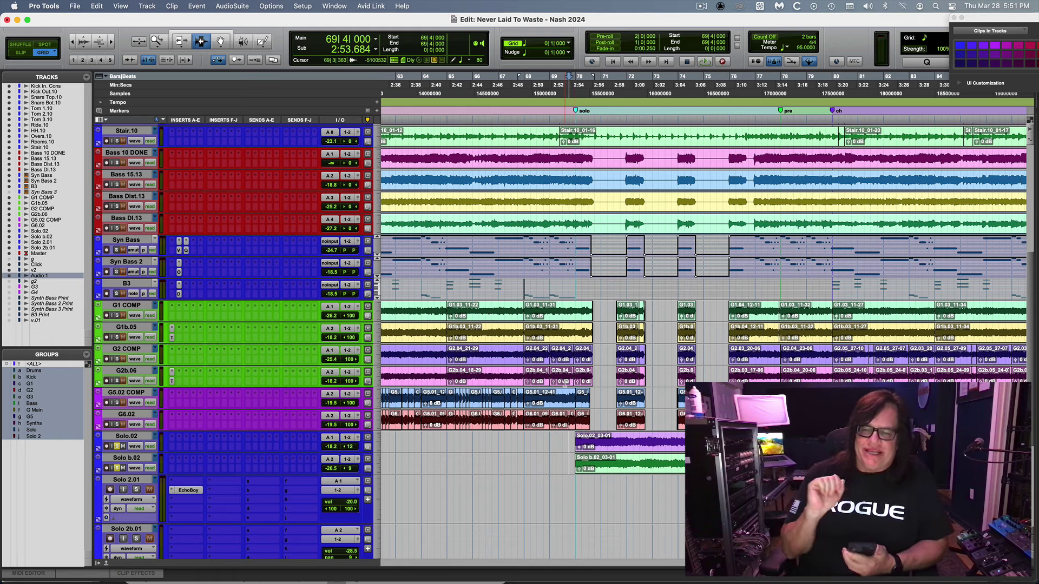
Audition the solo from bar 69, then zoom out to the whole session from its start.
key(space)
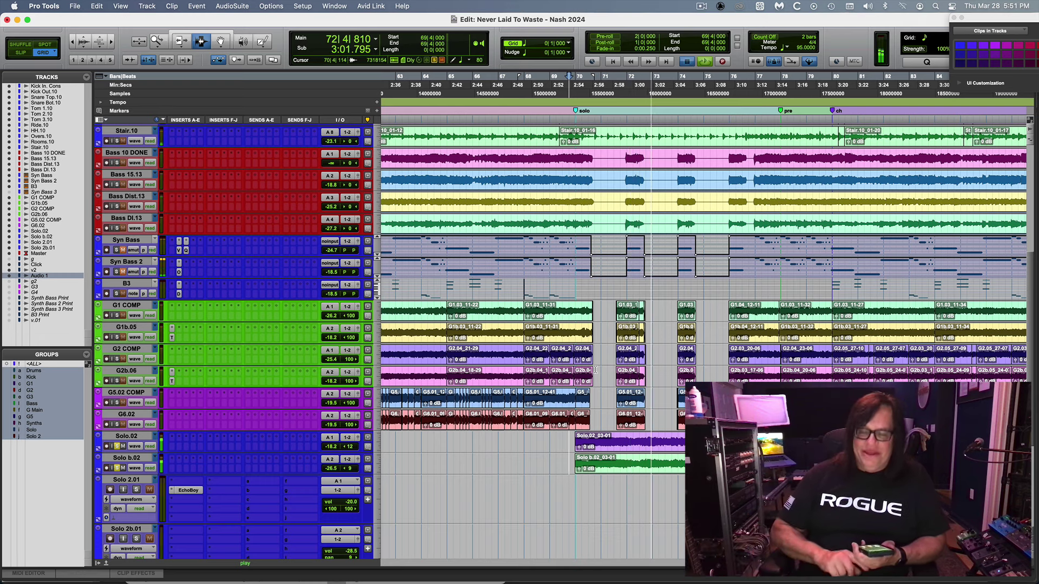
key(space)
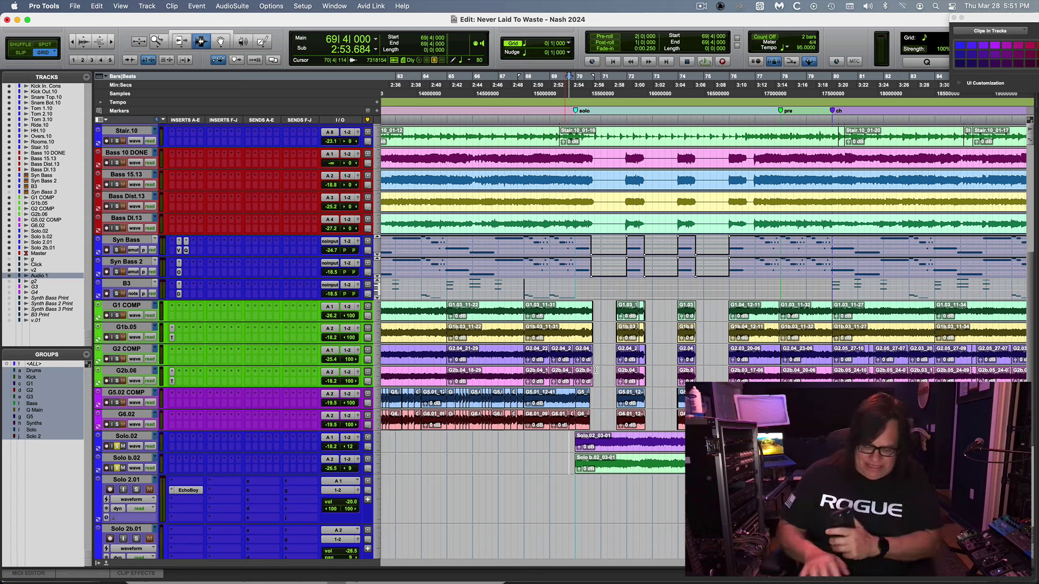
key(alt+a)
key(Return)
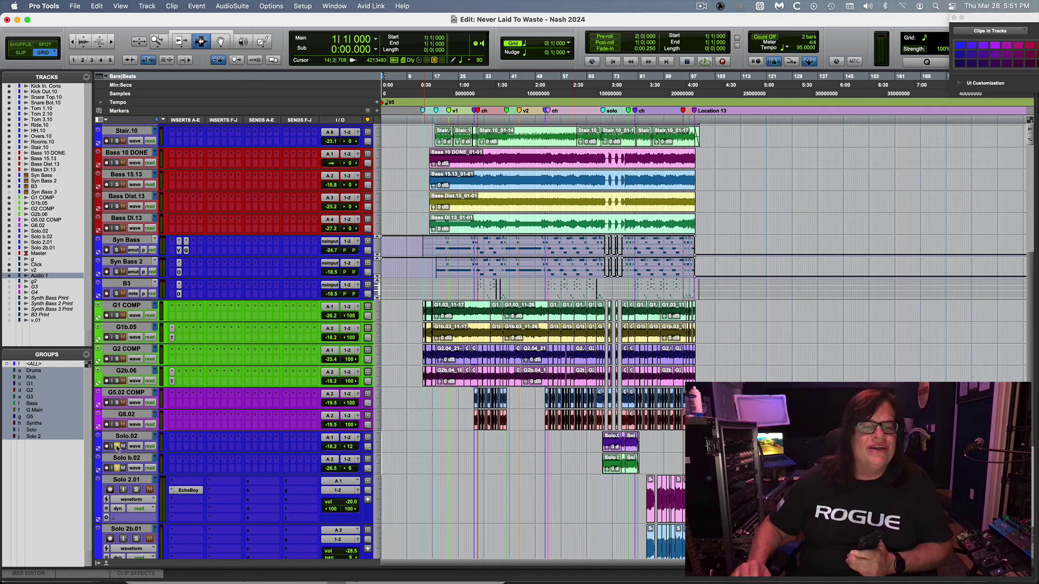
Zoom in around bar 14, play briefly from bar 13, then zoom out to the whole song.
click(423, 319)
key(super+bracketright)
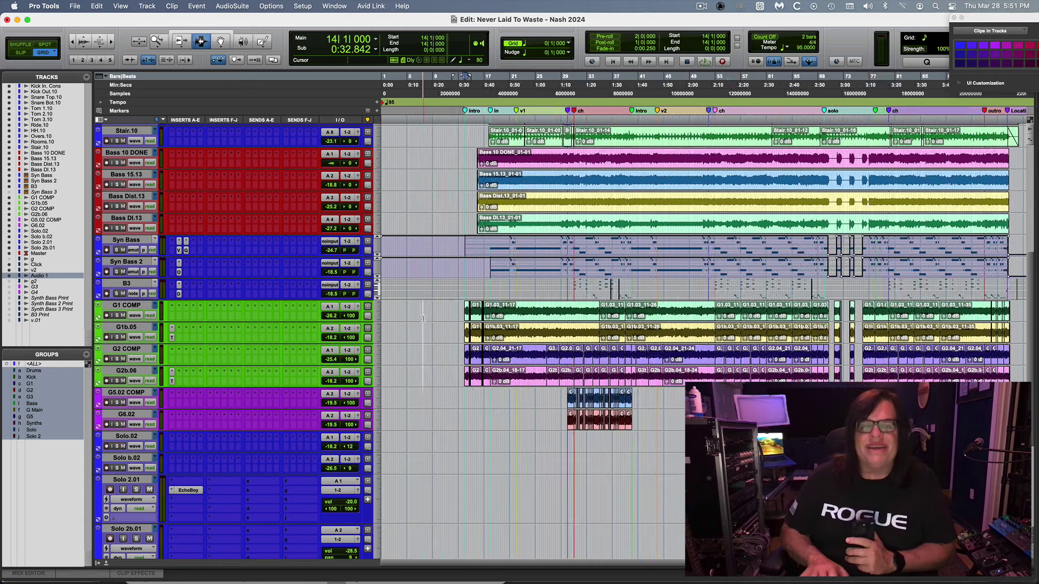
key(super+bracketright)
key(super+bracketright)
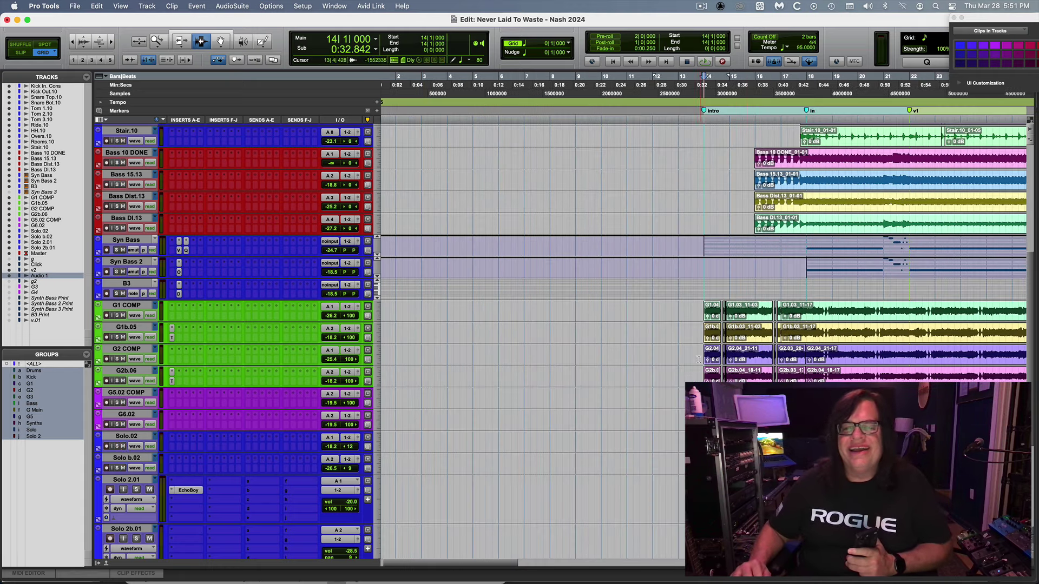
click(698, 359)
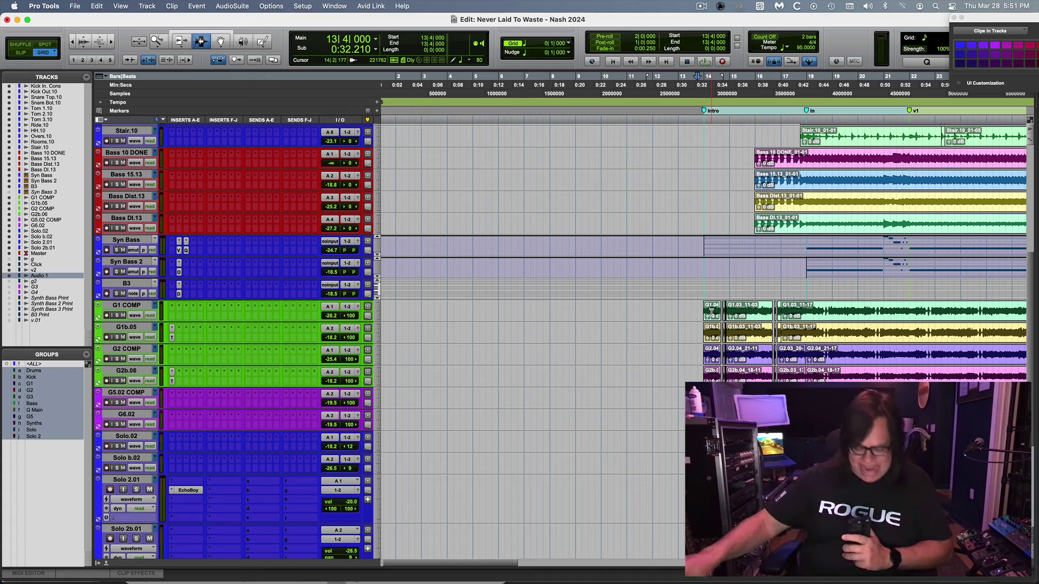
key(space)
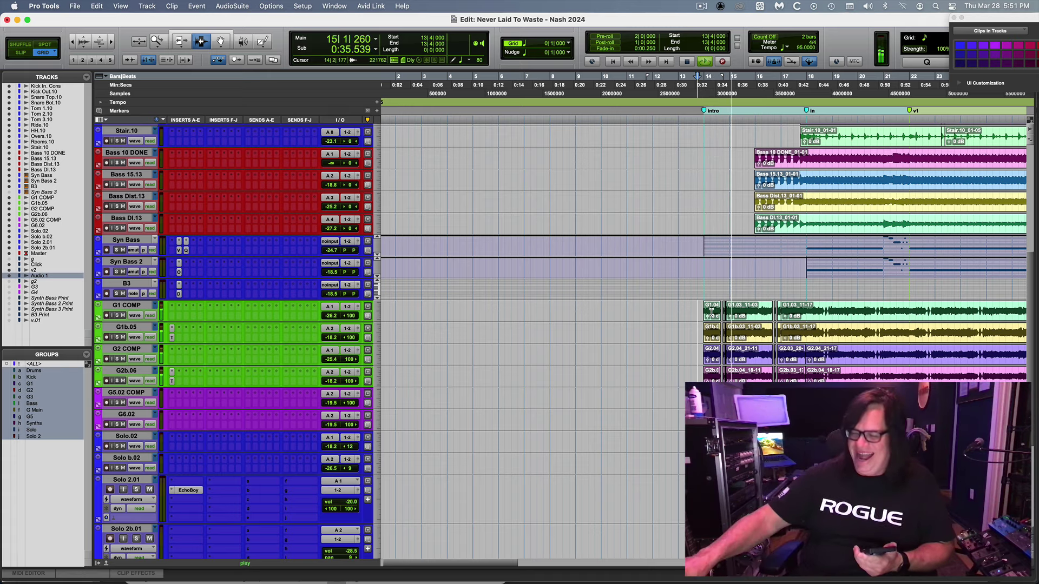
key(space)
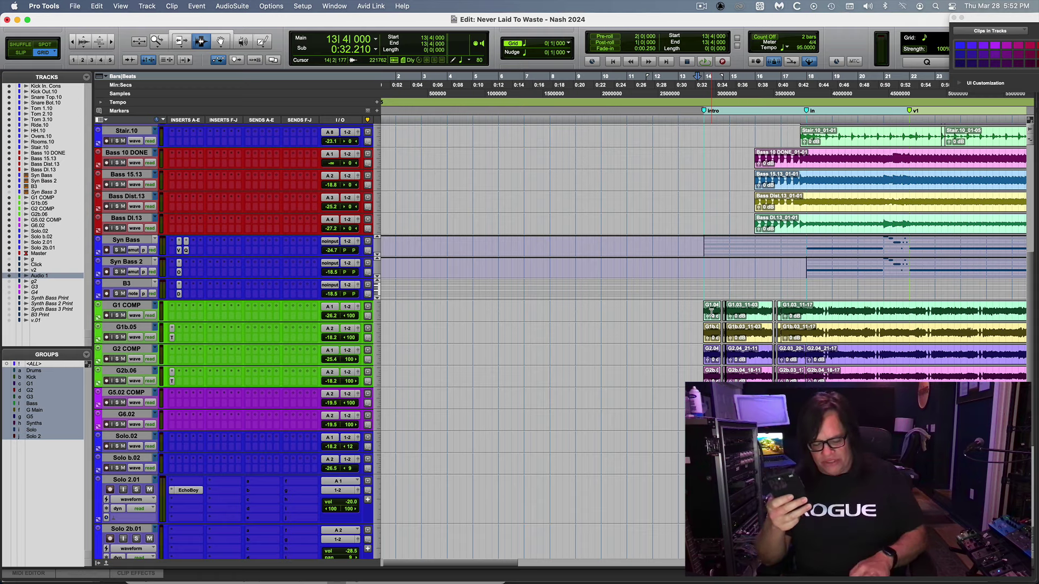
key(alt+a)
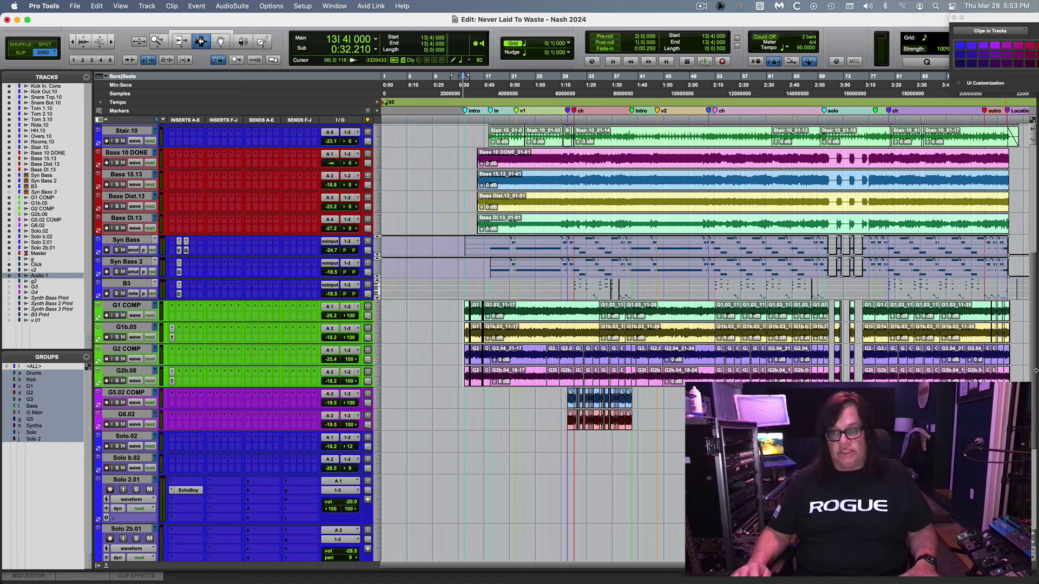
Solo the Drums group tracks and play them briefly from bar 32.
drag(1031, 376, 1036, 198)
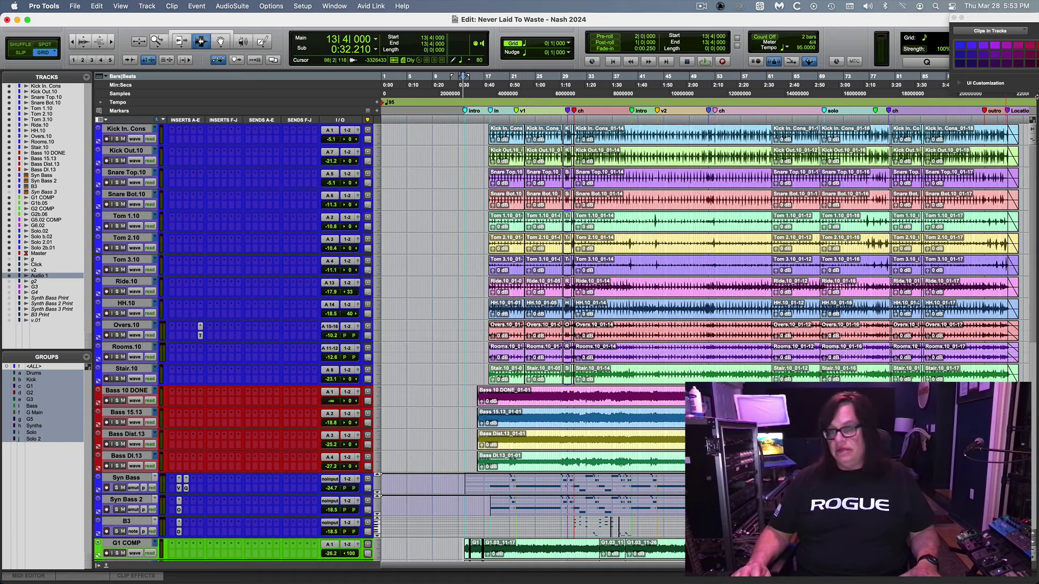
click(581, 134)
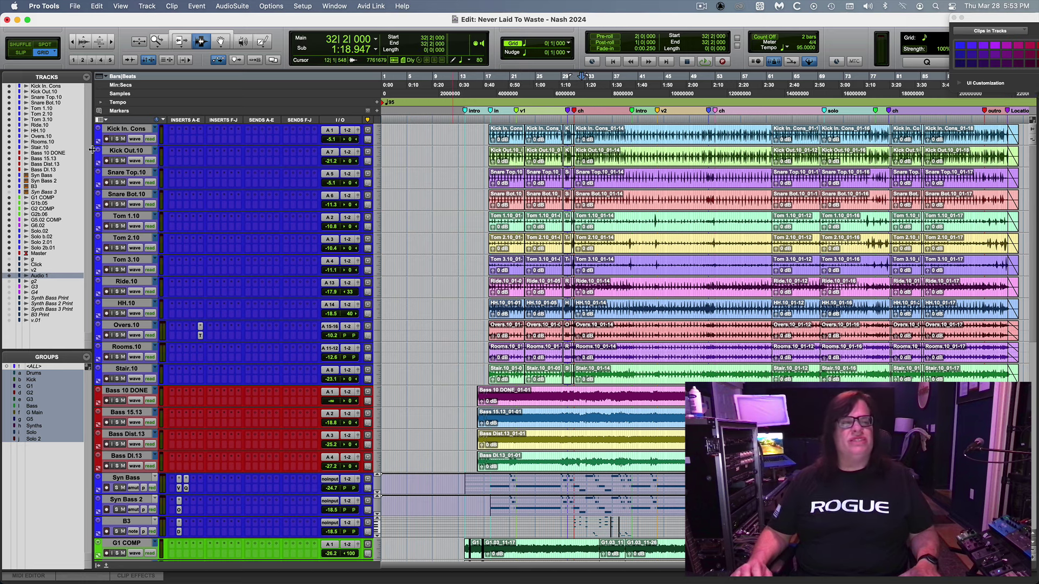
click(118, 161)
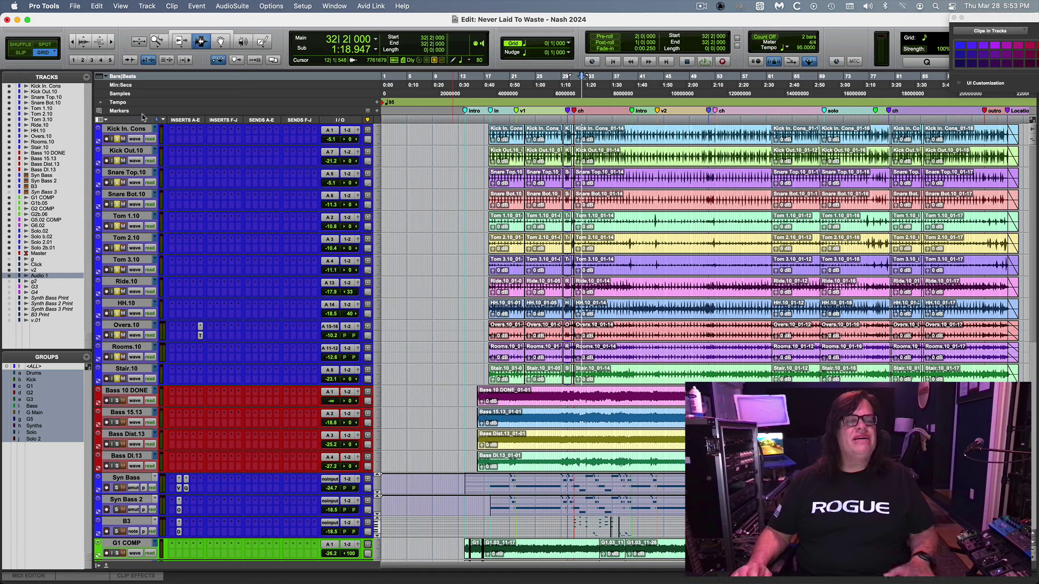
key(space)
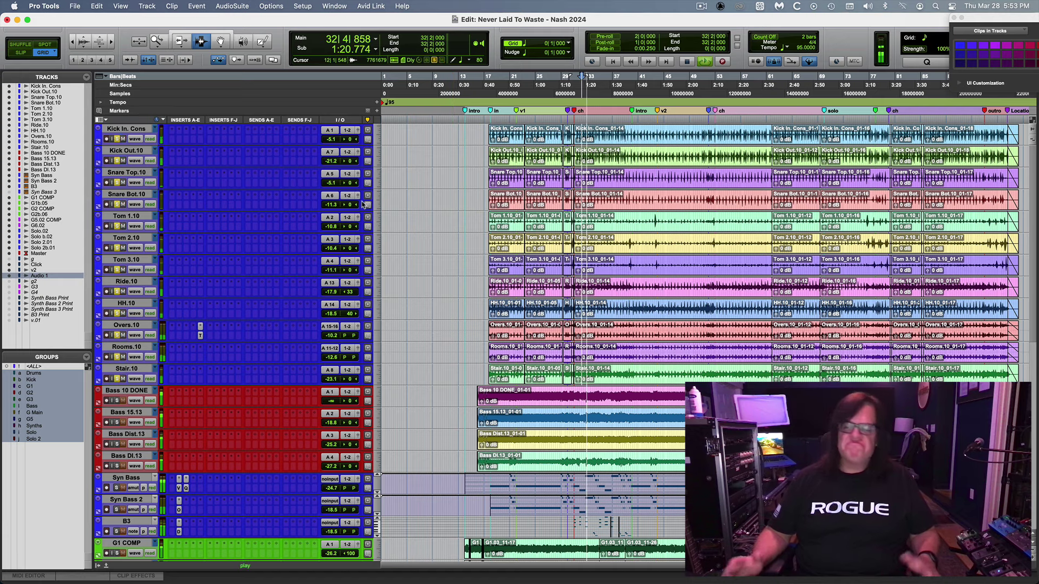
key(space)
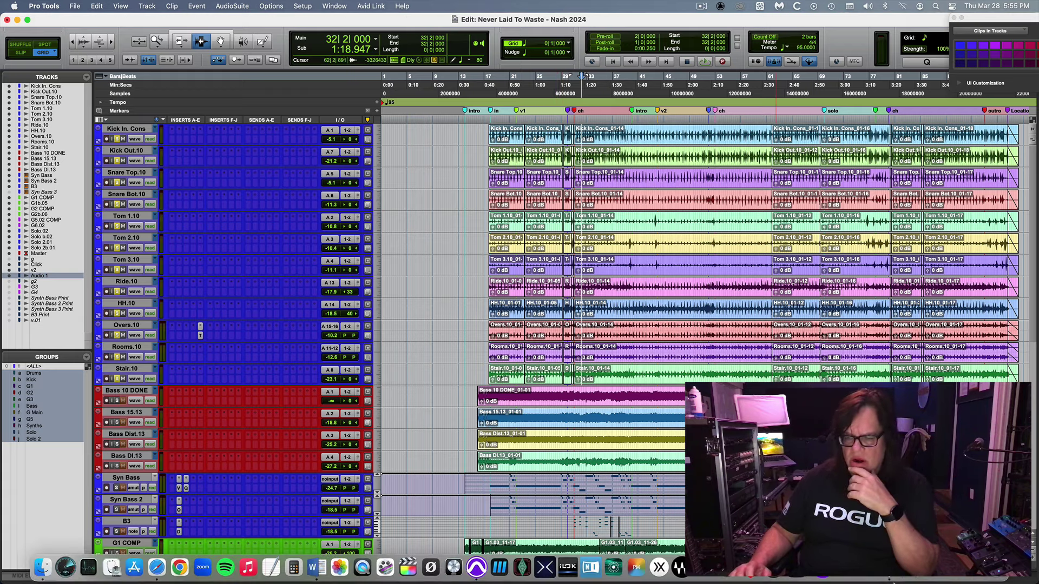
Bring Safari forward and load the ReverbNation homepage in a new tab, correcting an initial reverb.com load.
click(775, 579)
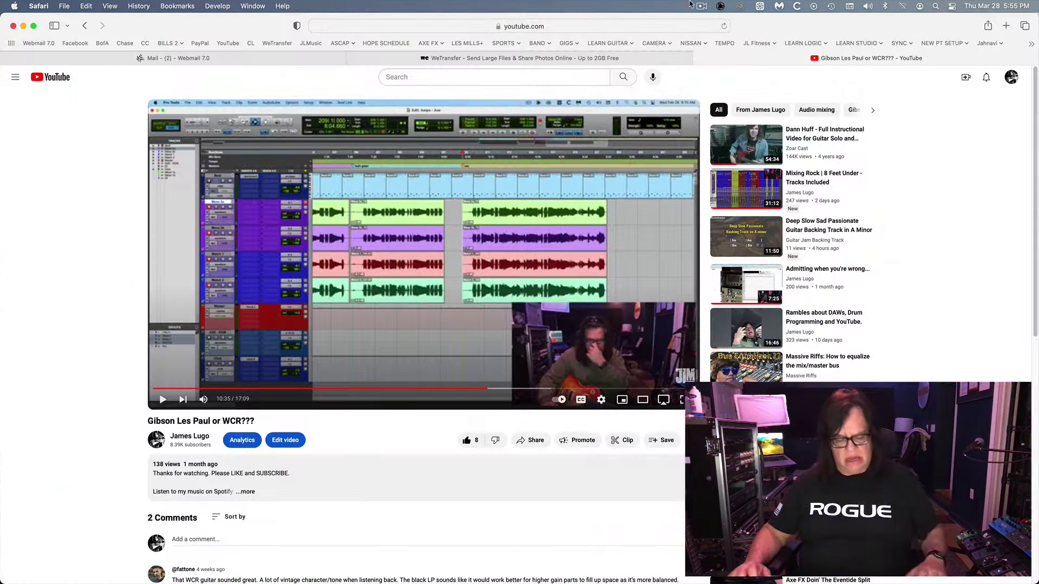
key(super+t)
text(reverb)
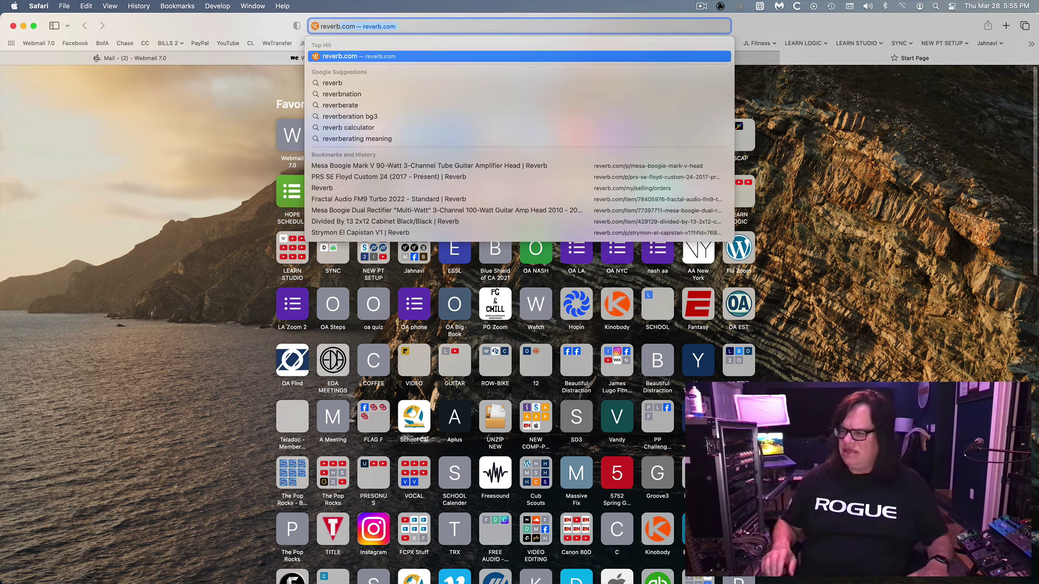
key(Return)
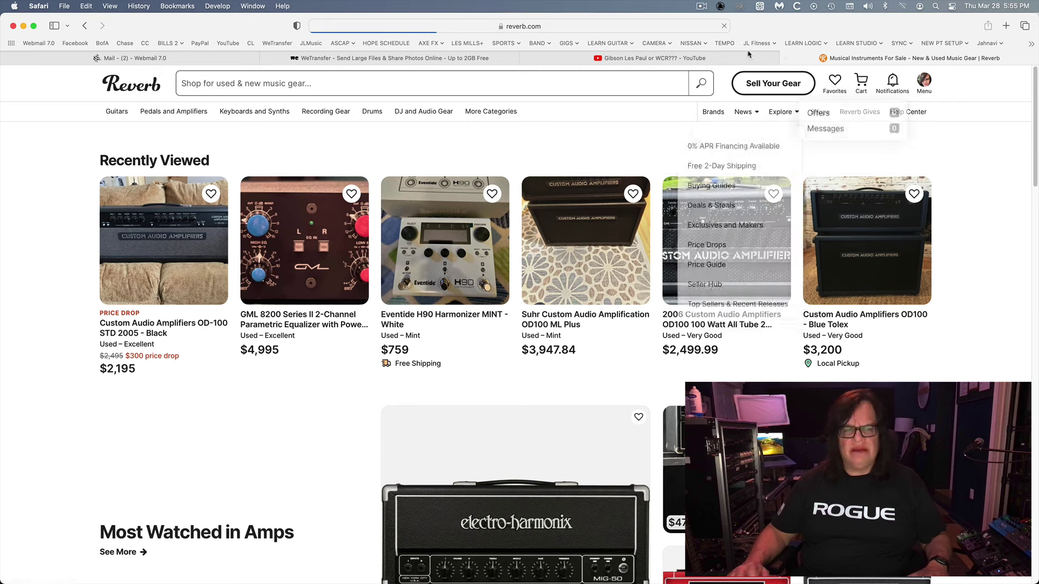
click(596, 26)
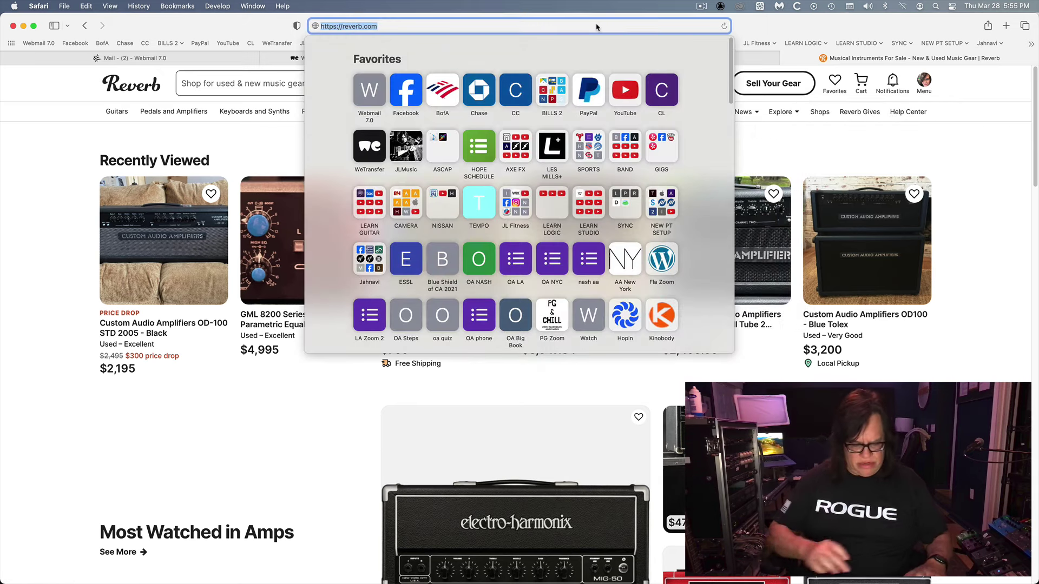
text(rev)
text(erbnation.com)
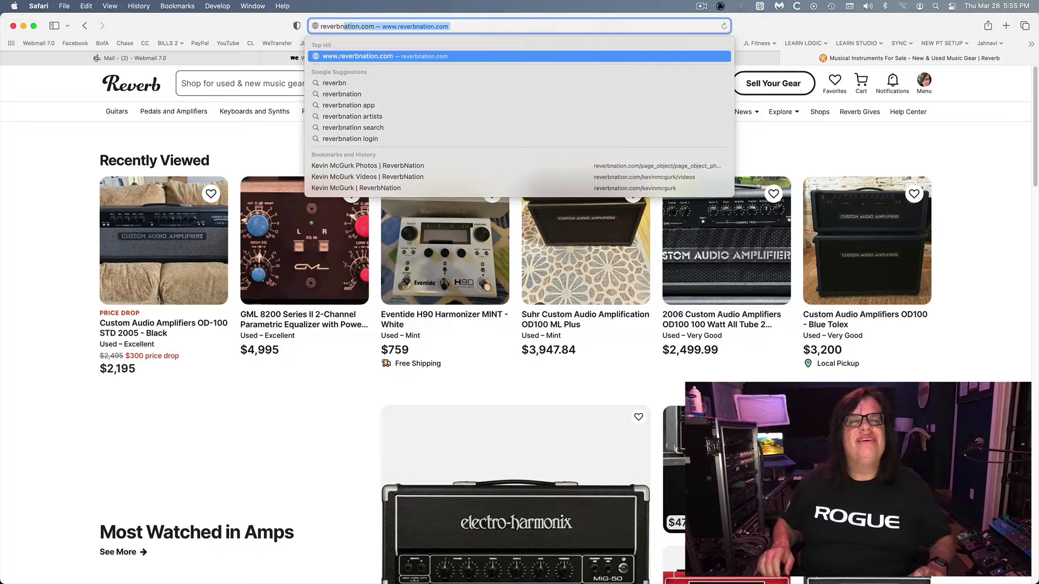
key(Return)
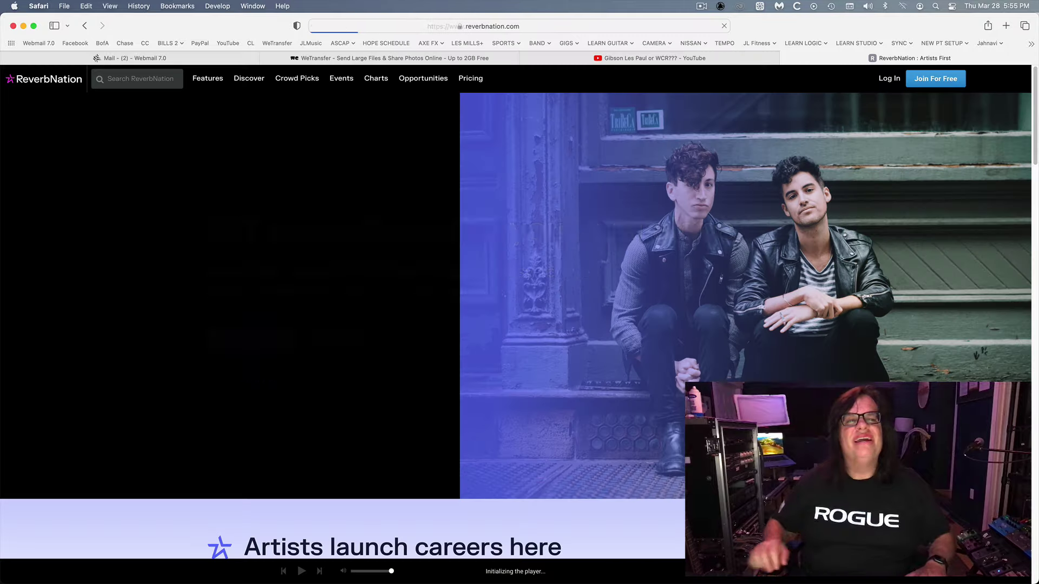
Log in to ReverbNation with the first artist account and dismiss the promotional credits offer.
click(888, 80)
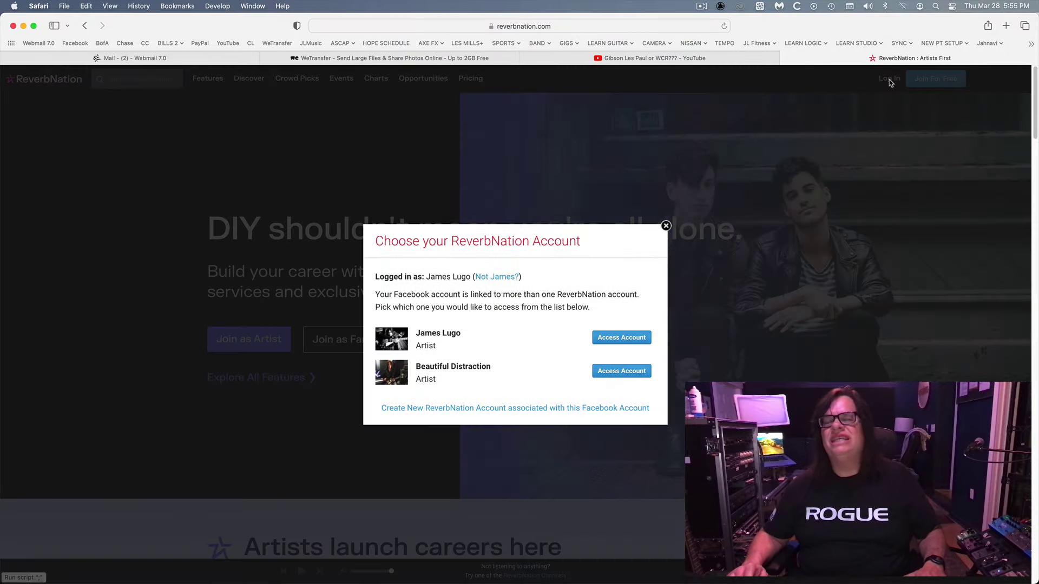
click(643, 338)
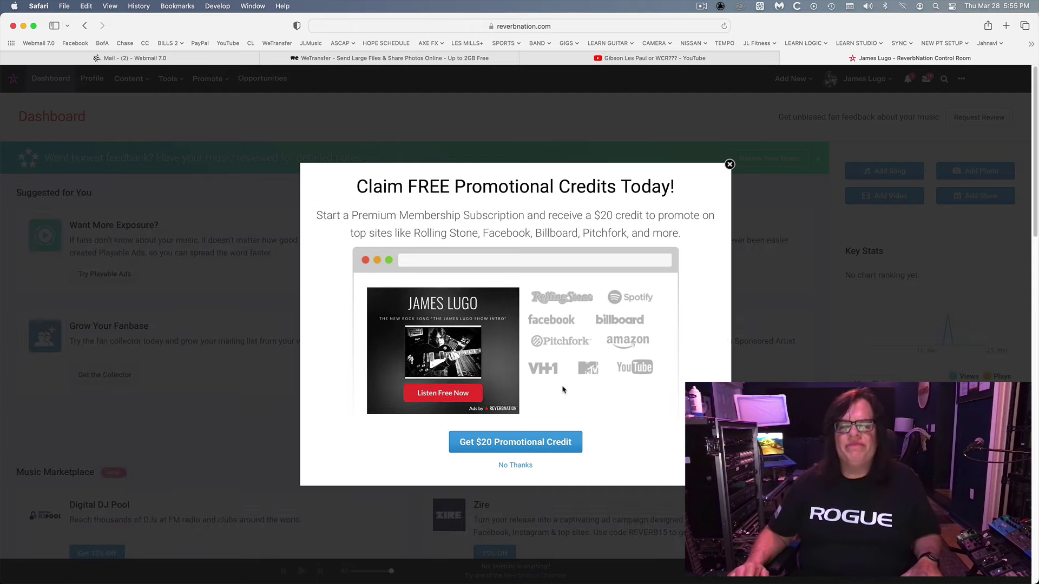
click(523, 467)
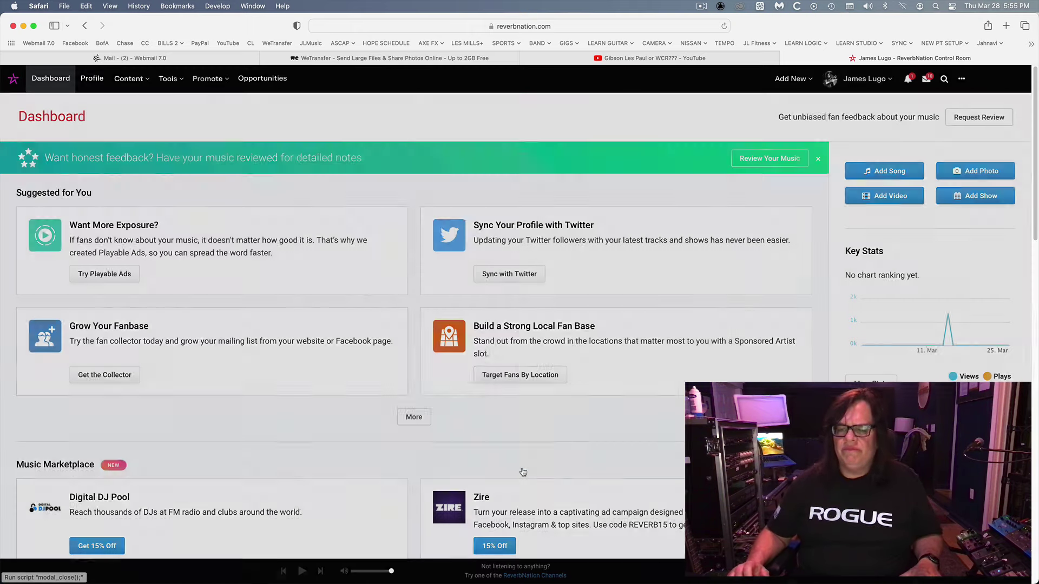
Check notifications and messages, then go to the artist's profile page from the account menu.
click(909, 81)
click(910, 81)
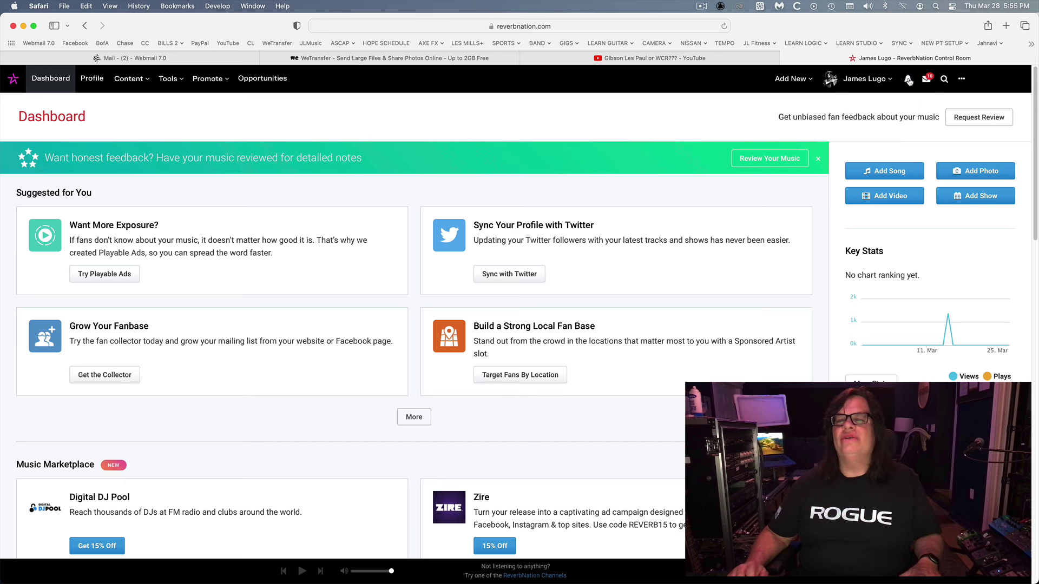
click(927, 79)
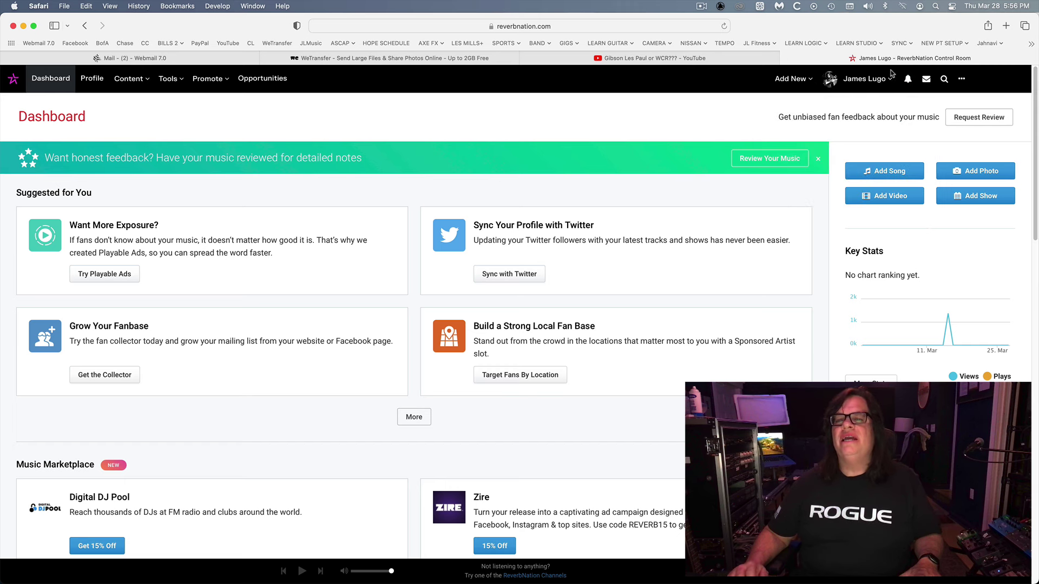
click(869, 79)
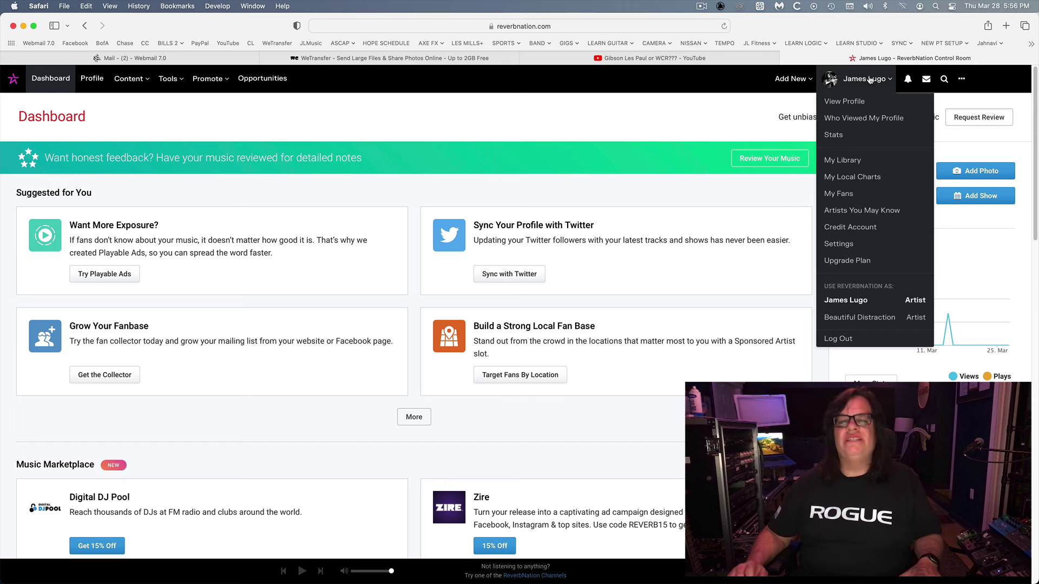
click(857, 101)
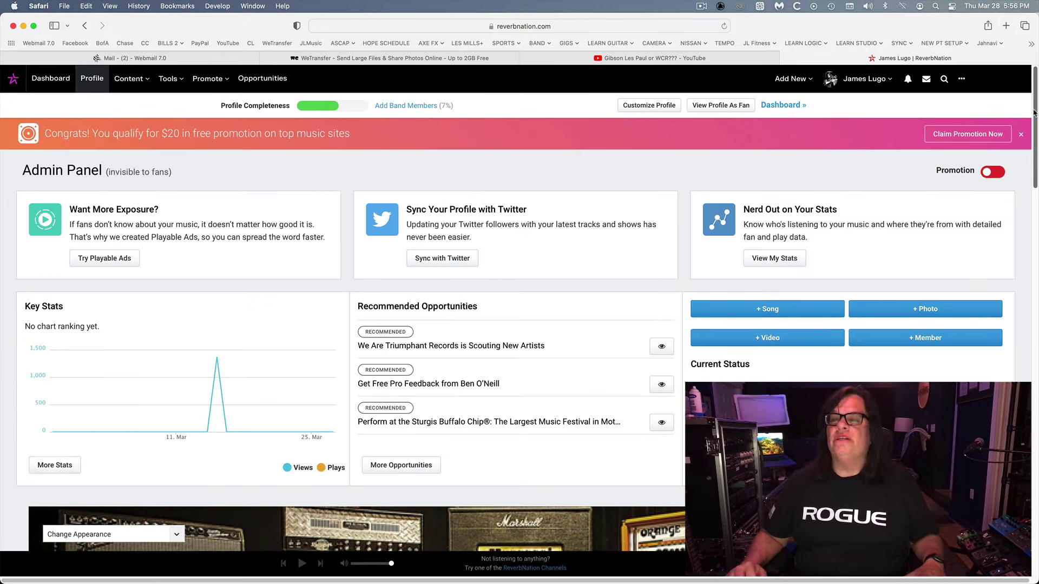
Play and pause Nashville Drum Sounds under Featured Songs, then minimize Safari back to Pro Tools.
scroll(1031, 114, down, 12)
scroll(519, 281, down, 1)
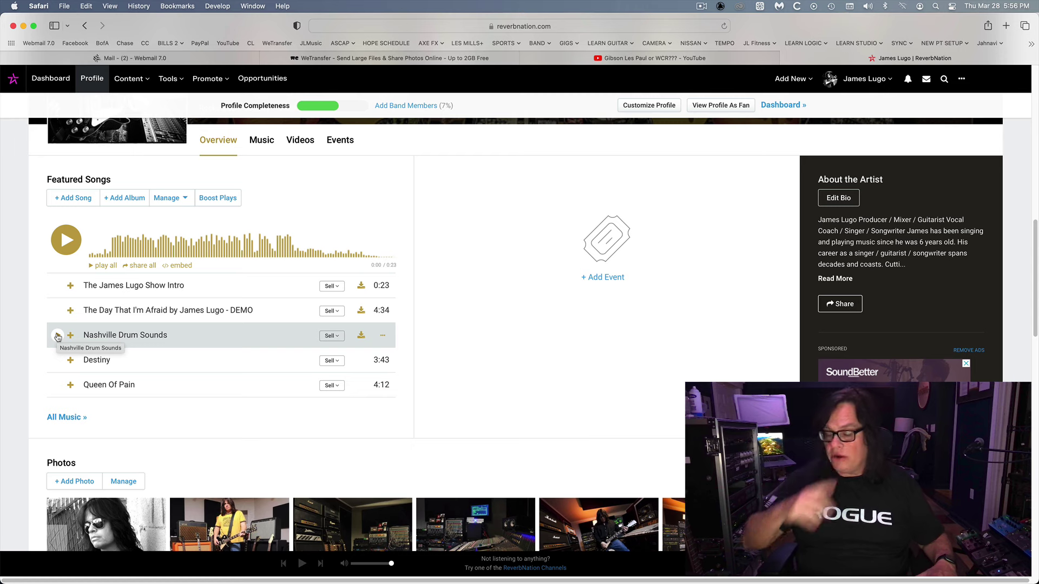
click(57, 336)
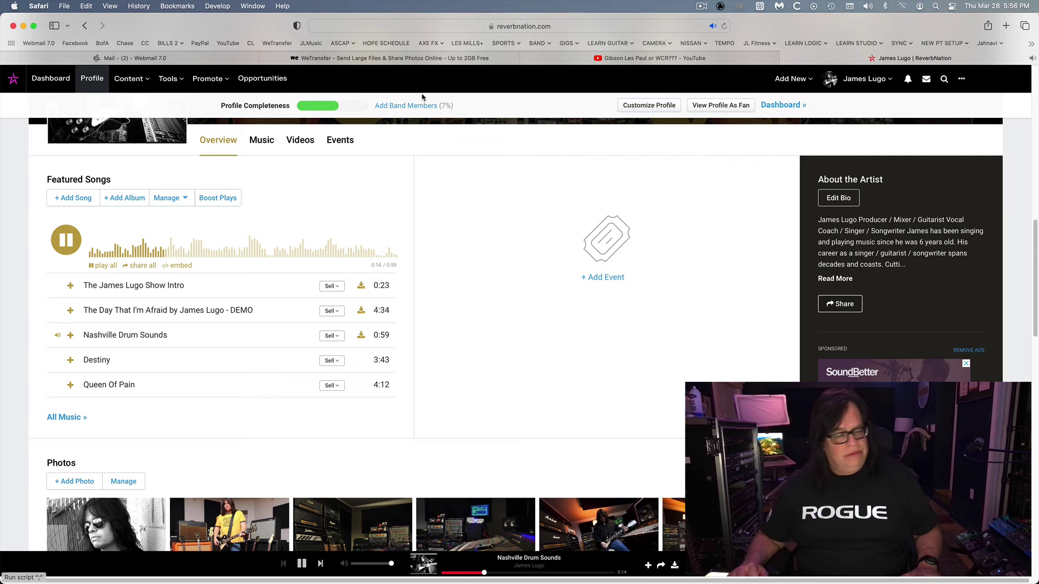
click(59, 334)
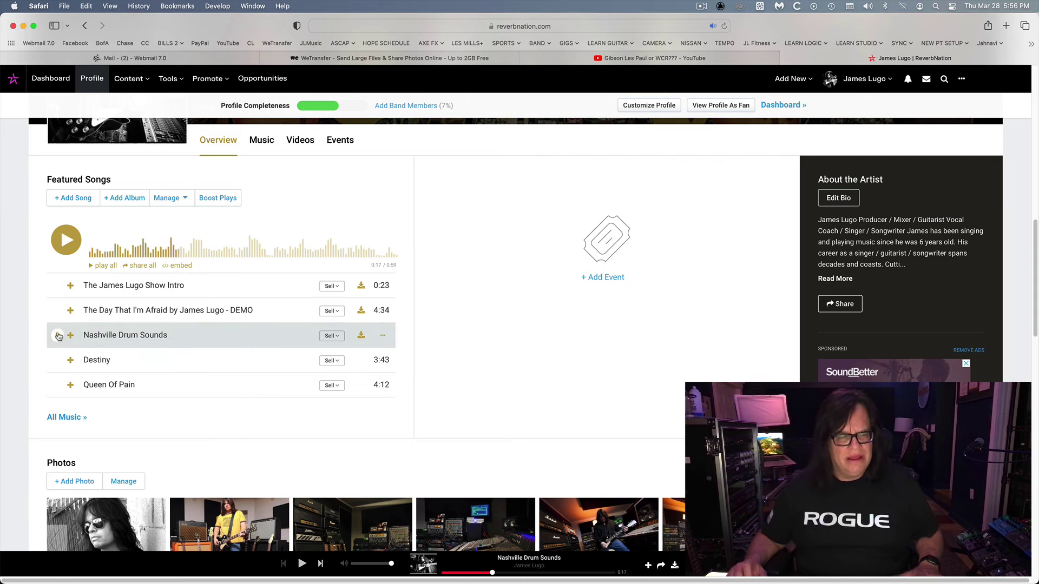
click(24, 26)
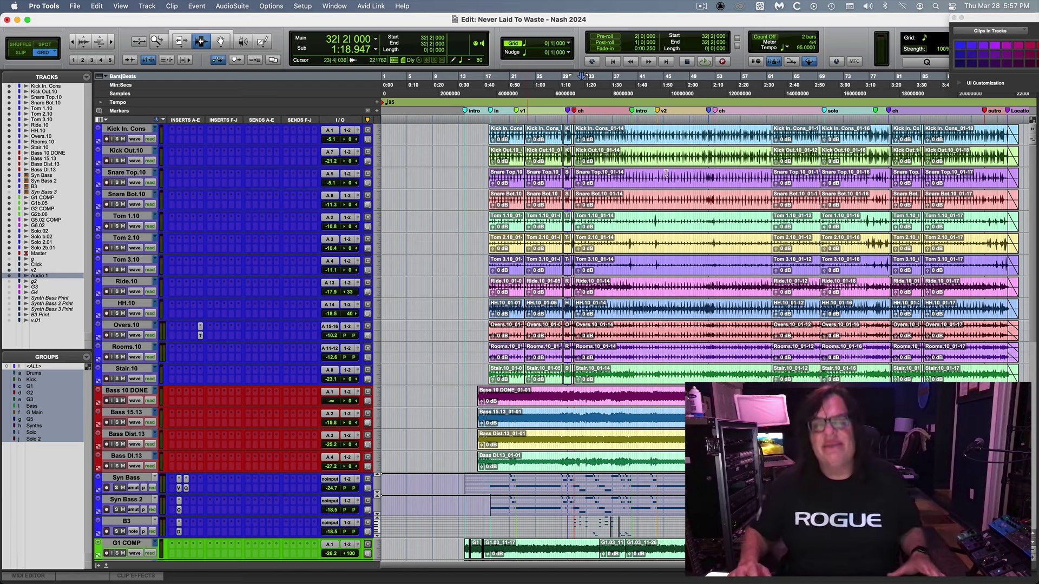
click(702, 6)
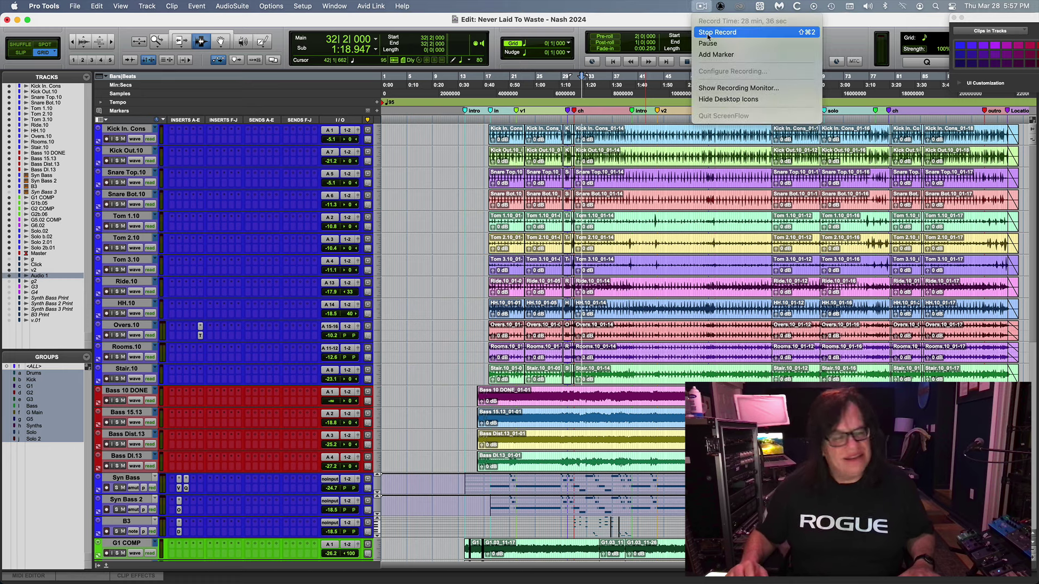